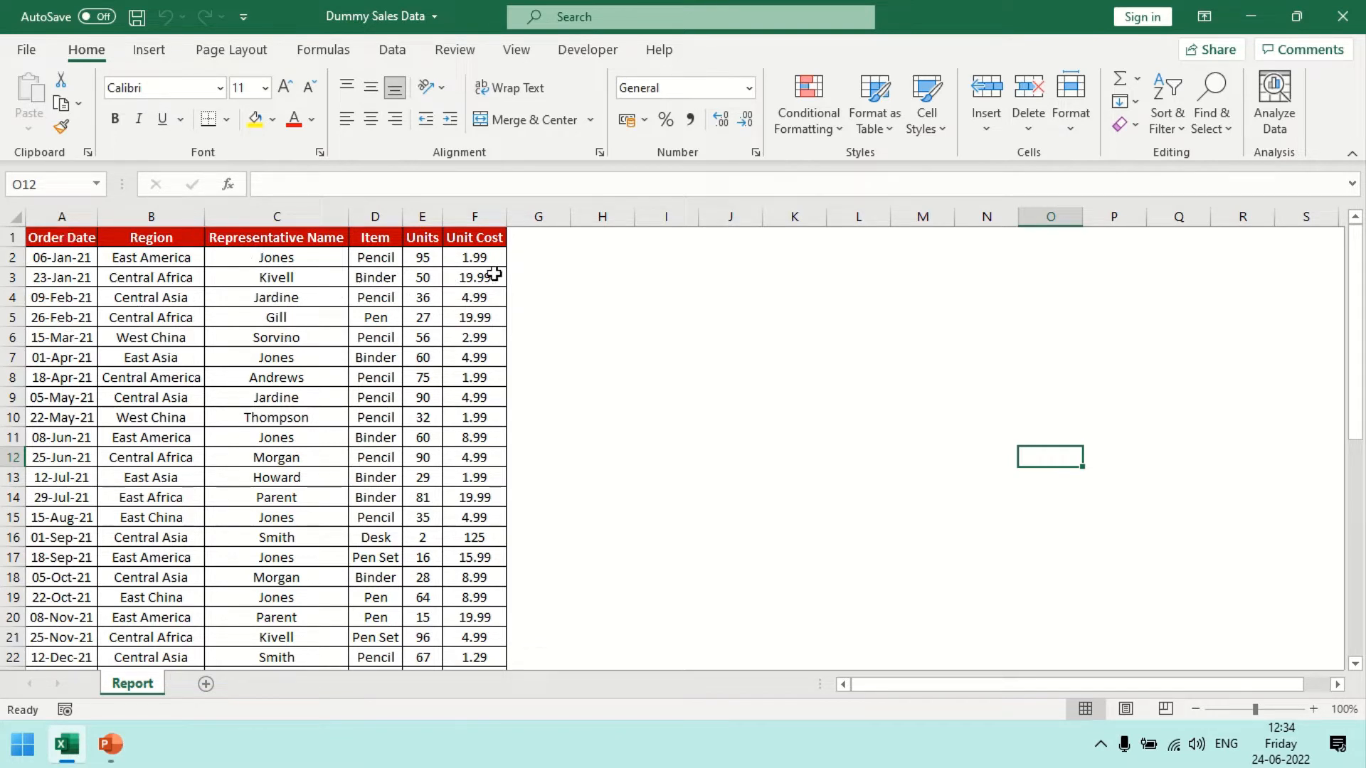
# Review the source columns in the Report sheet, focusing on the Units and Unit Cost values
pyautogui.click(276, 318)
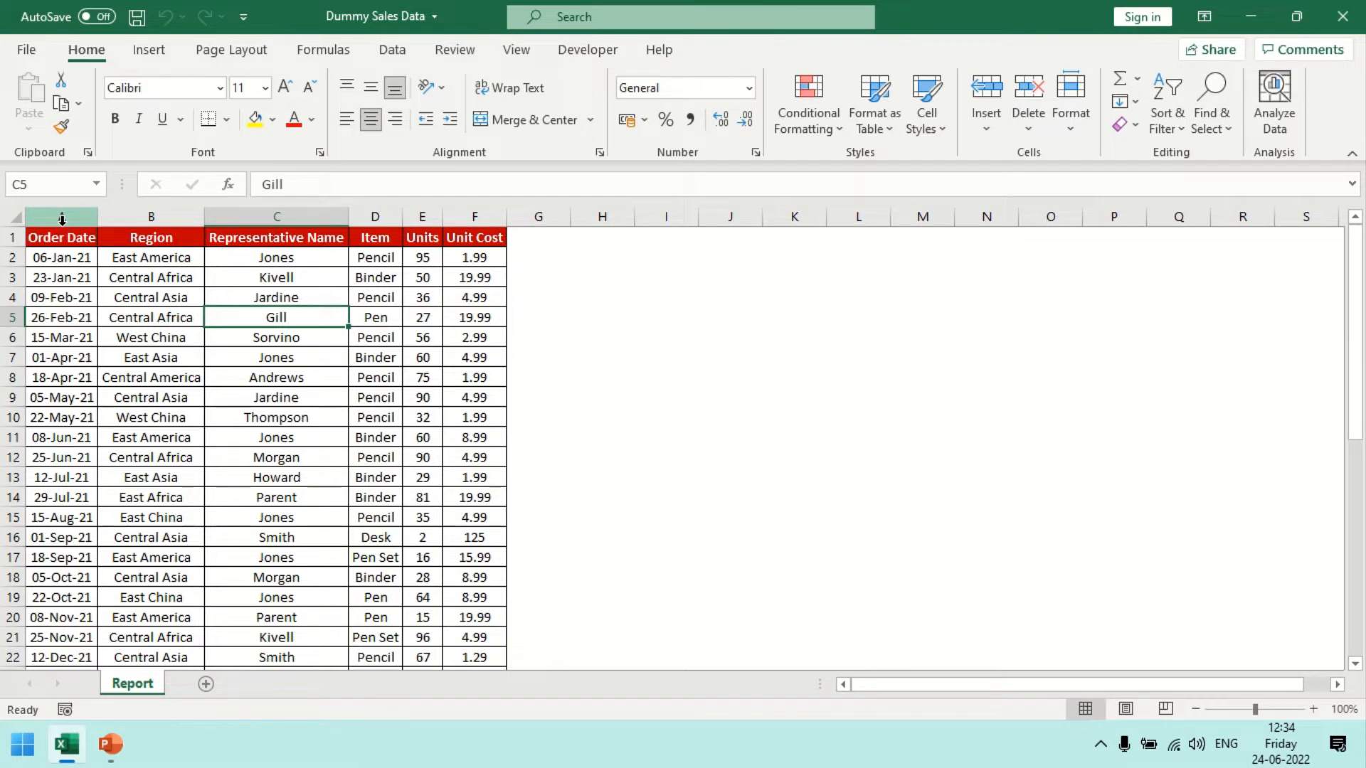
pyautogui.moveTo(426, 213); pyautogui.dragTo(466, 215)
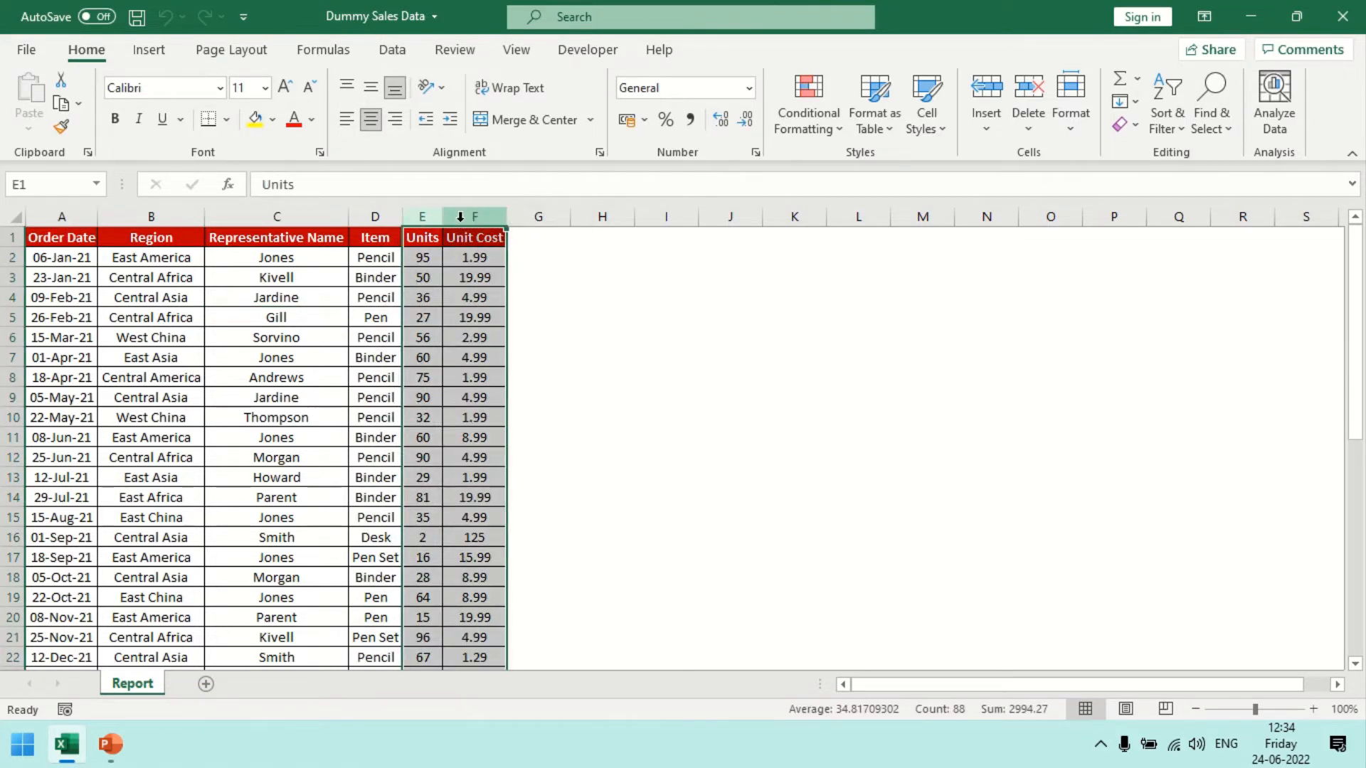
pyautogui.click(423, 259)
pyautogui.moveTo(428, 279); pyautogui.dragTo(480, 438)
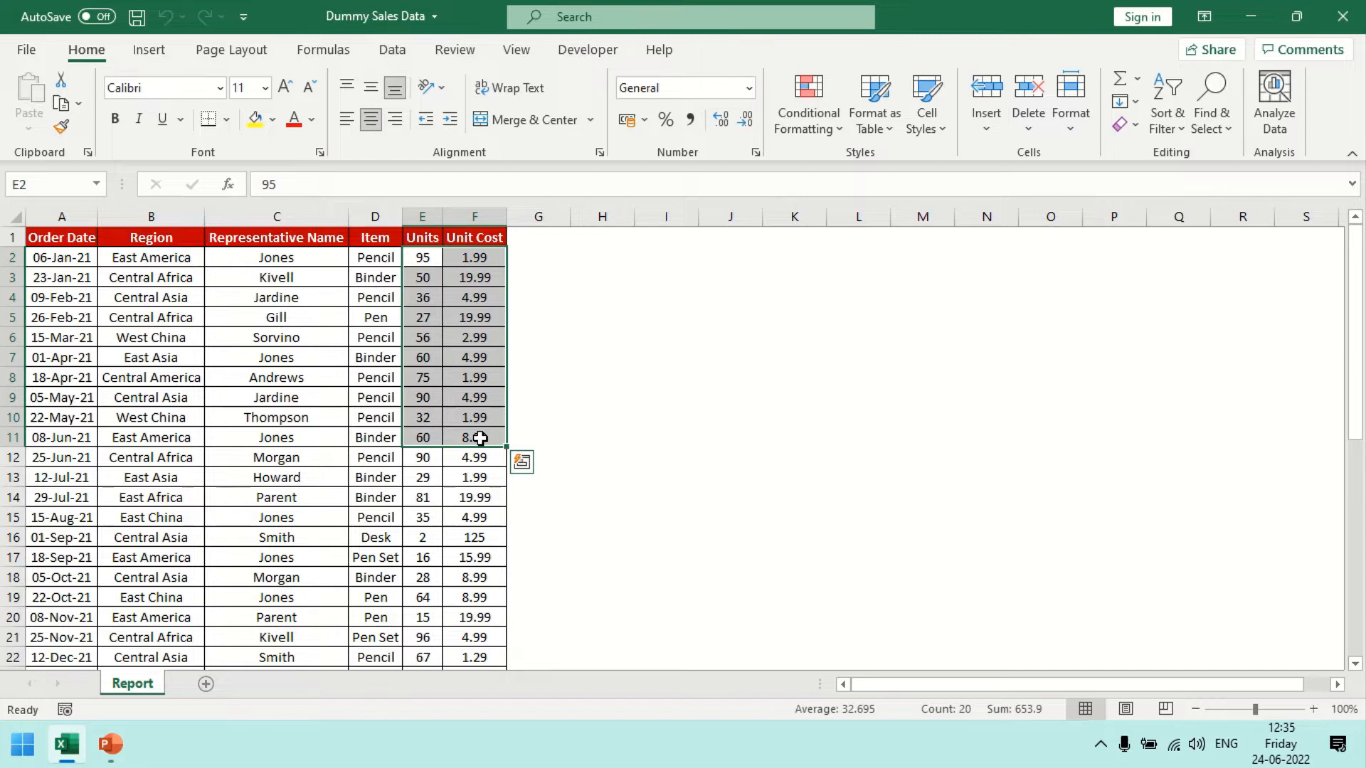
pyautogui.click(293, 403)
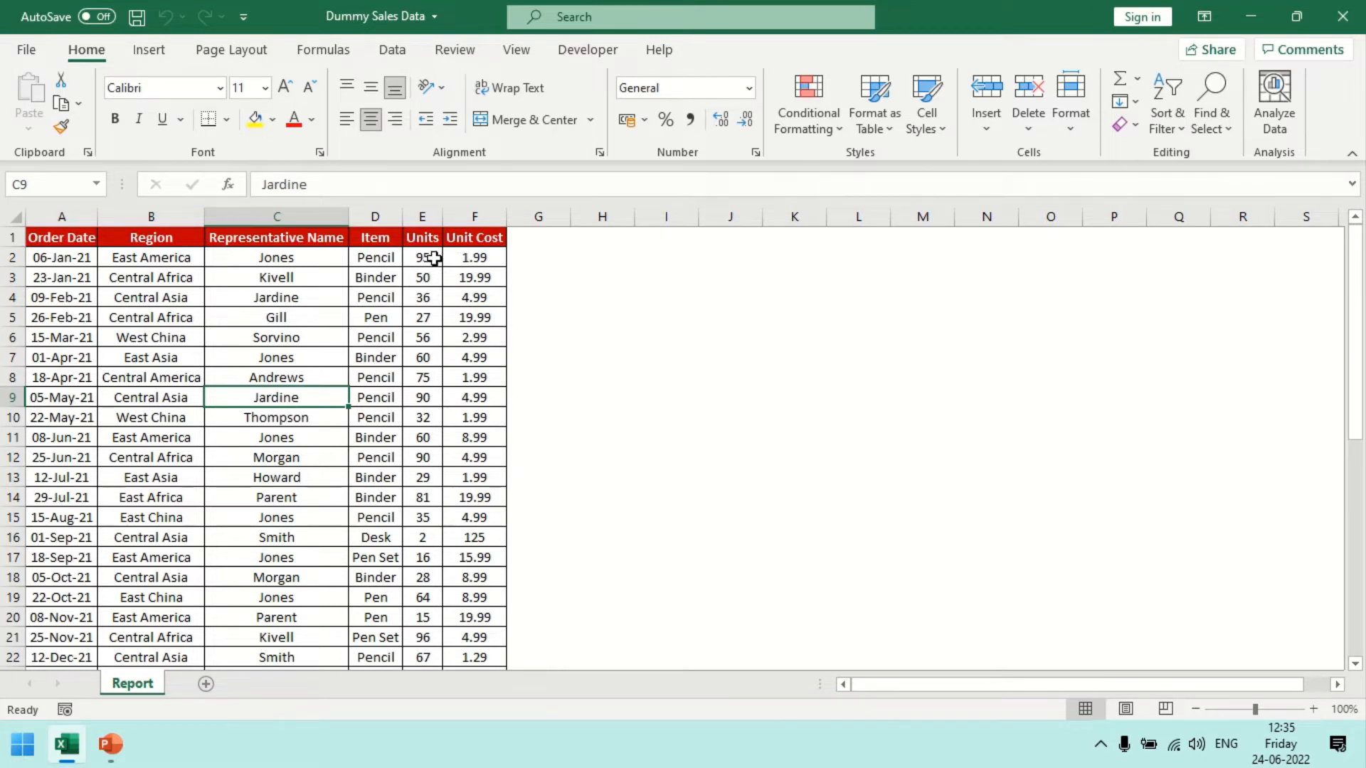
pyautogui.click(151, 260)
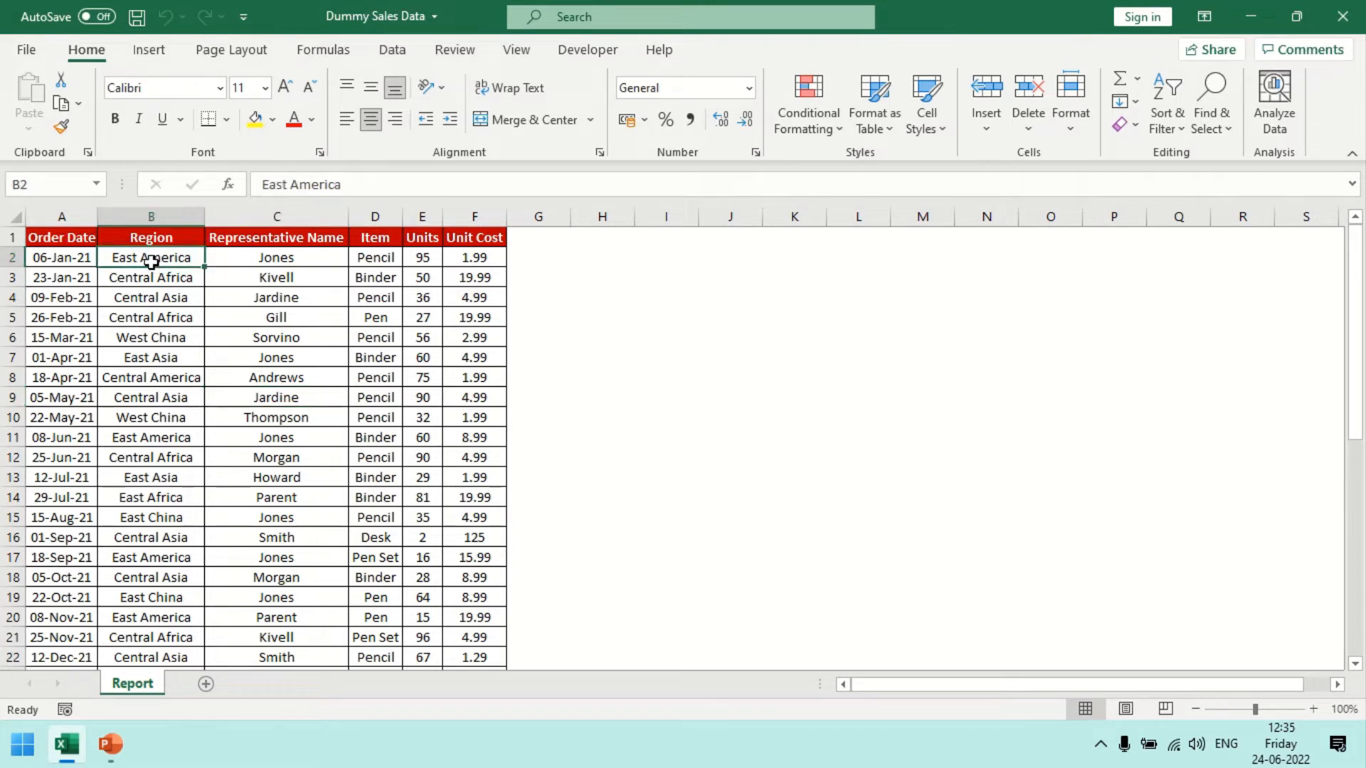
# Create a PivotTable on a new worksheet from the sales data in Report A1:F44
pyautogui.click(244, 259)
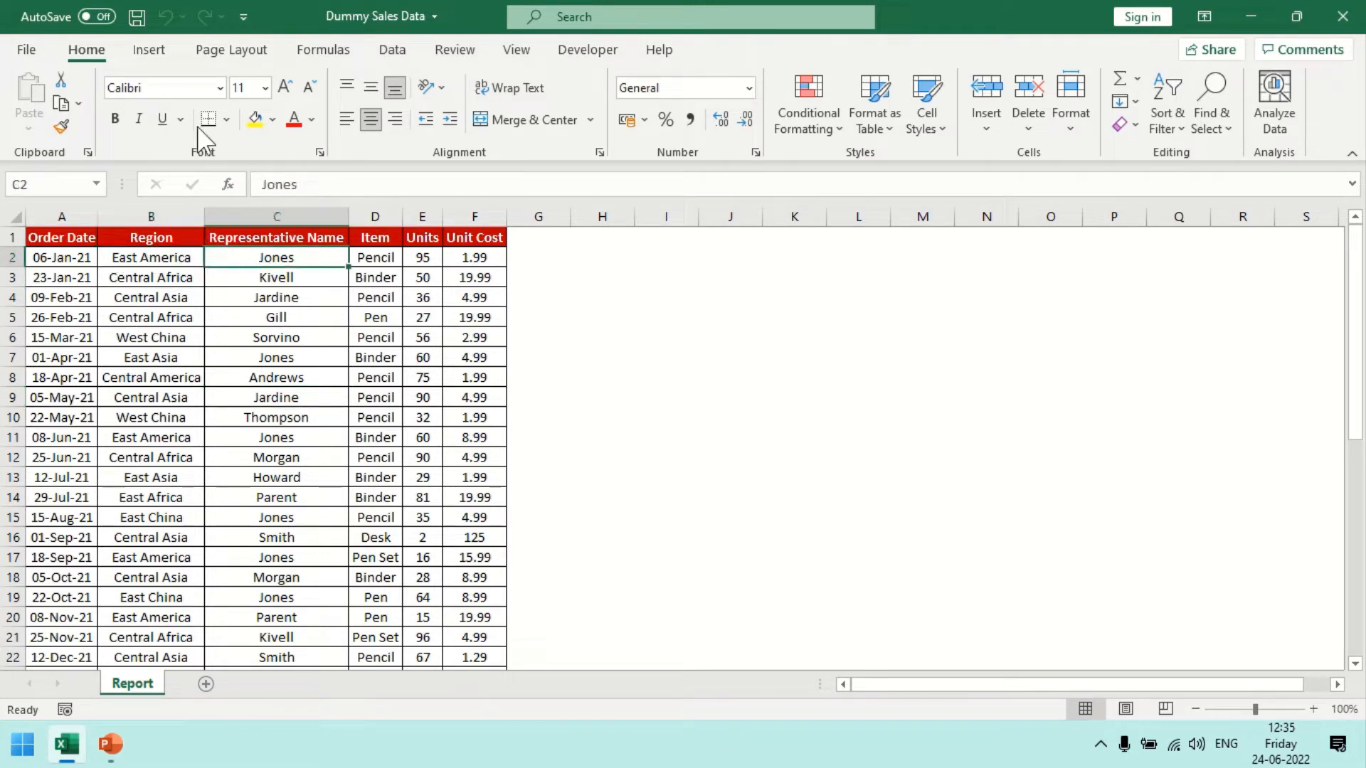
pyautogui.click(151, 51)
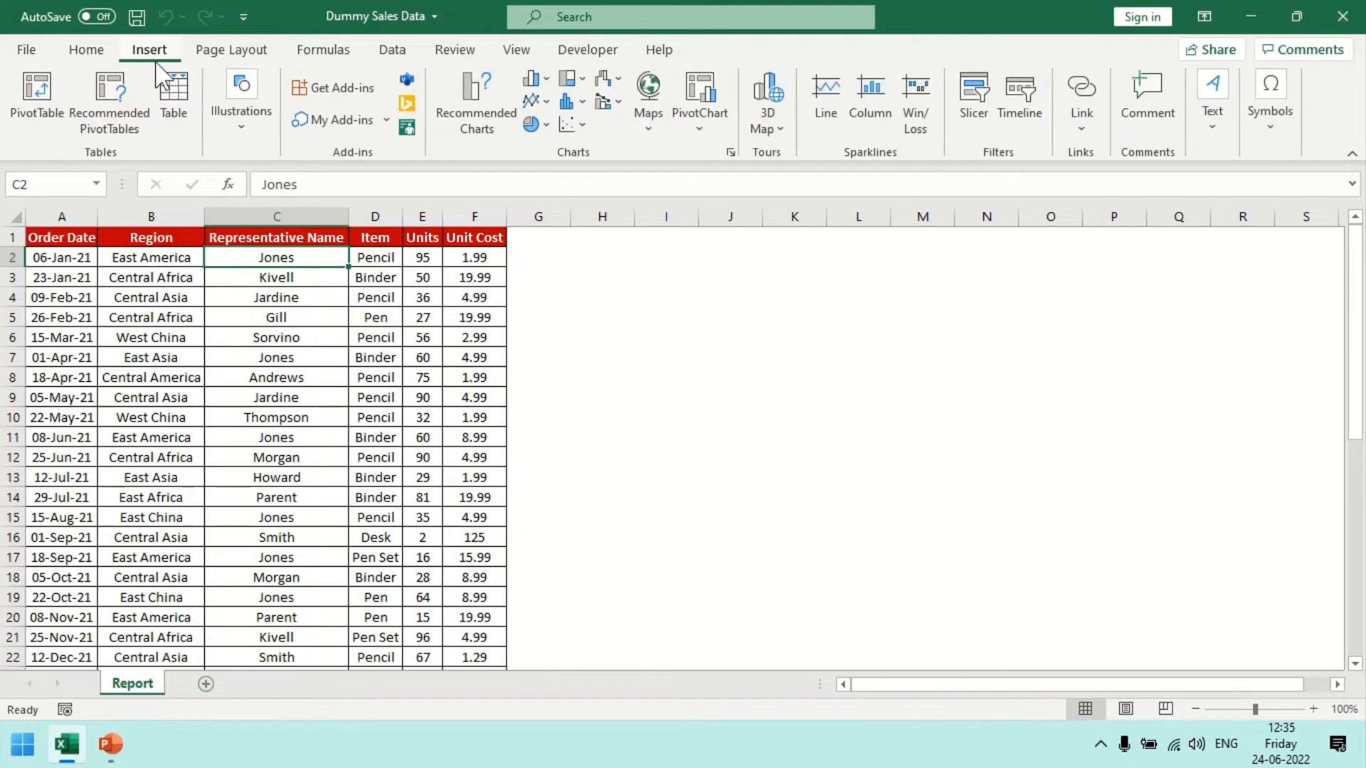
pyautogui.click(31, 95)
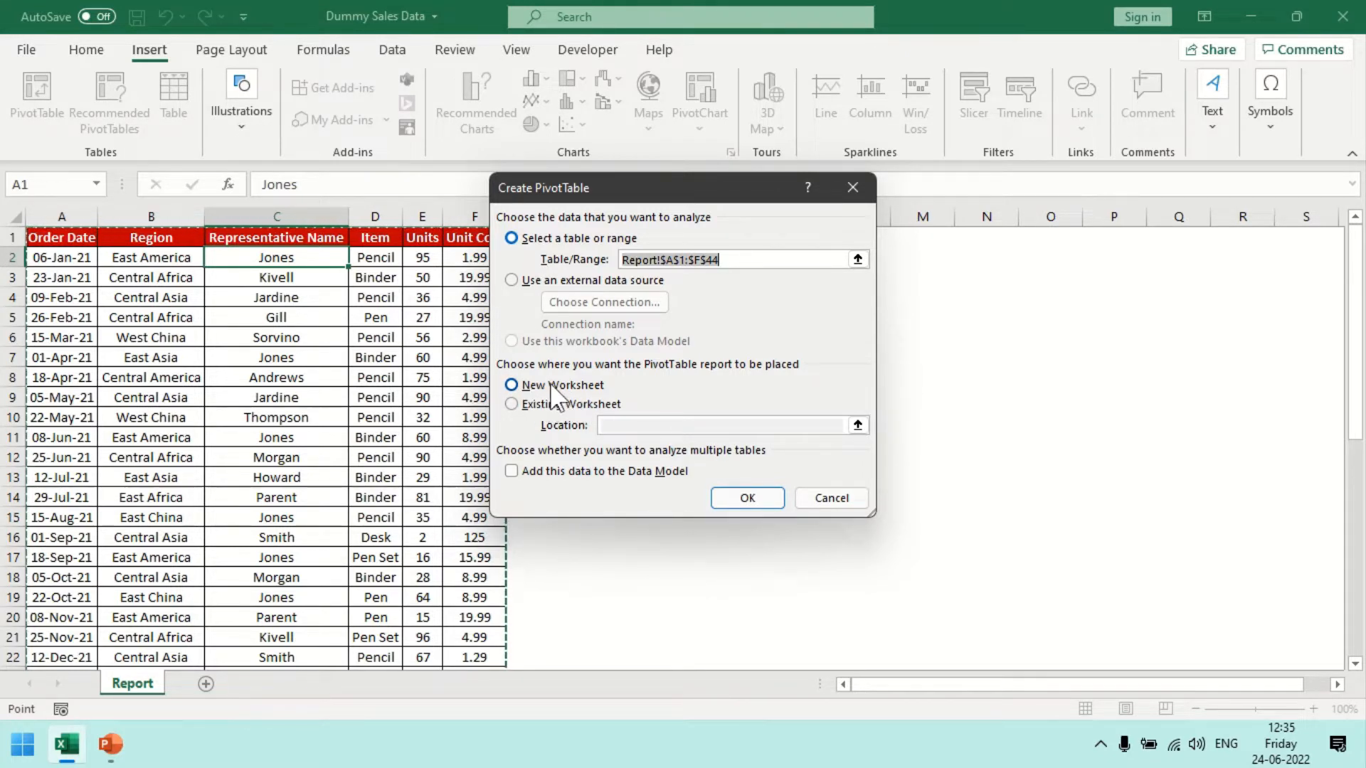
pyautogui.click(745, 498)
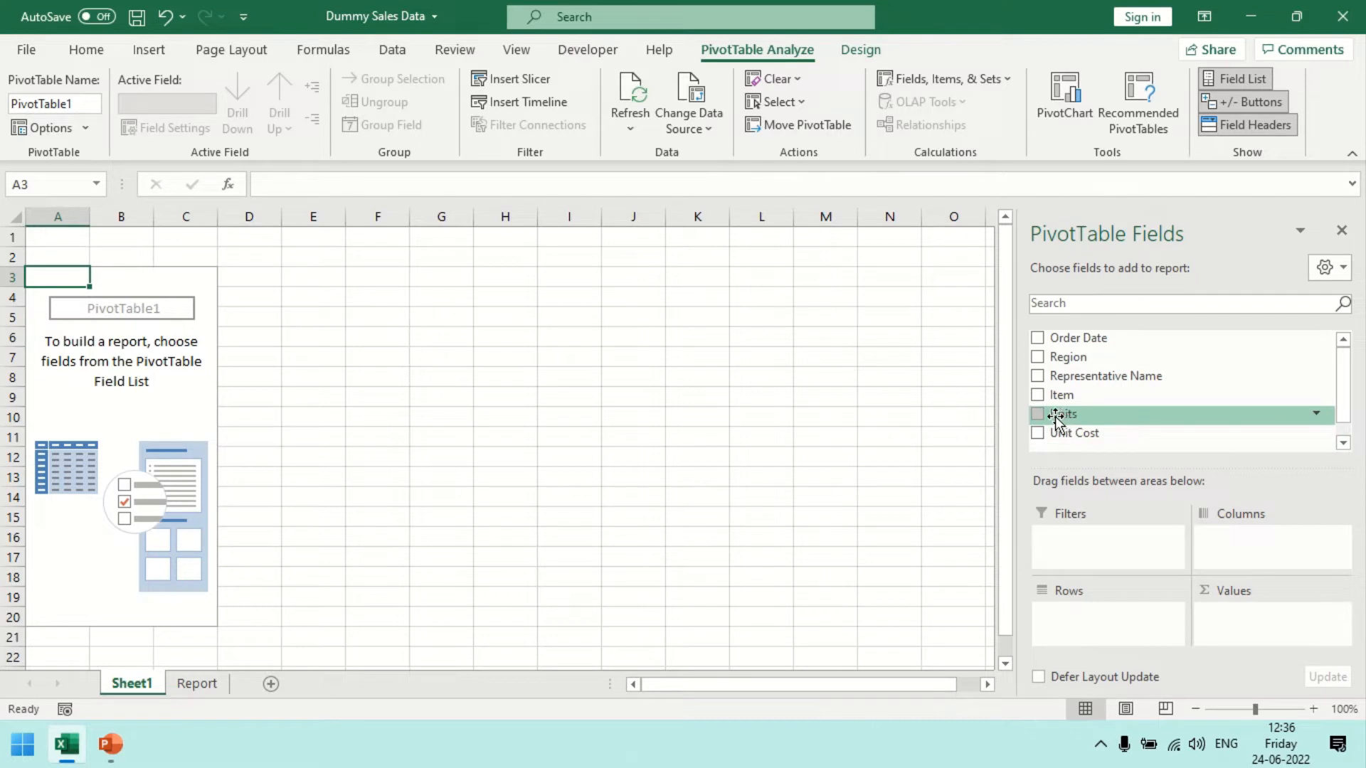
# Add the Units field to the PivotTable's values and inspect its value field settings without changing the calculation
pyautogui.moveTo(1059, 417); pyautogui.dragTo(1212, 583)
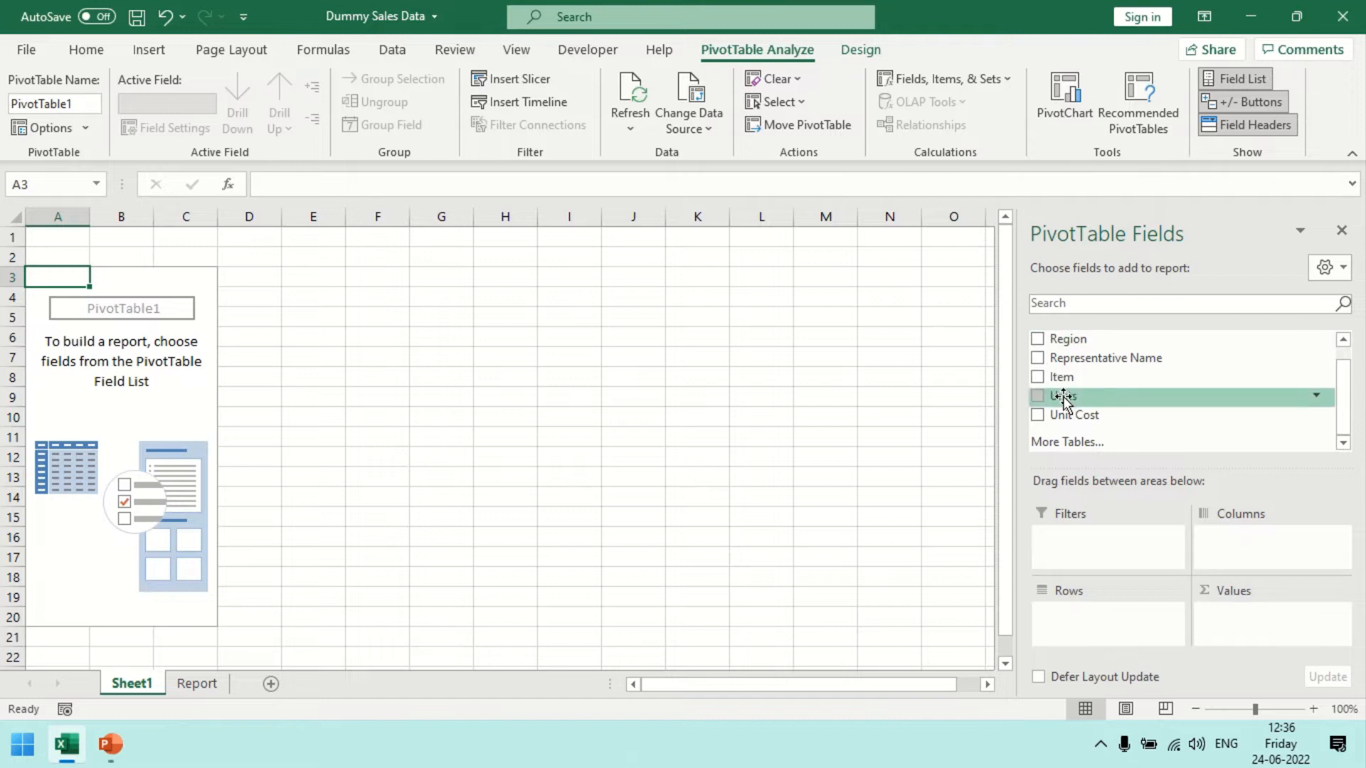
pyautogui.moveTo(1065, 397); pyautogui.dragTo(1221, 615)
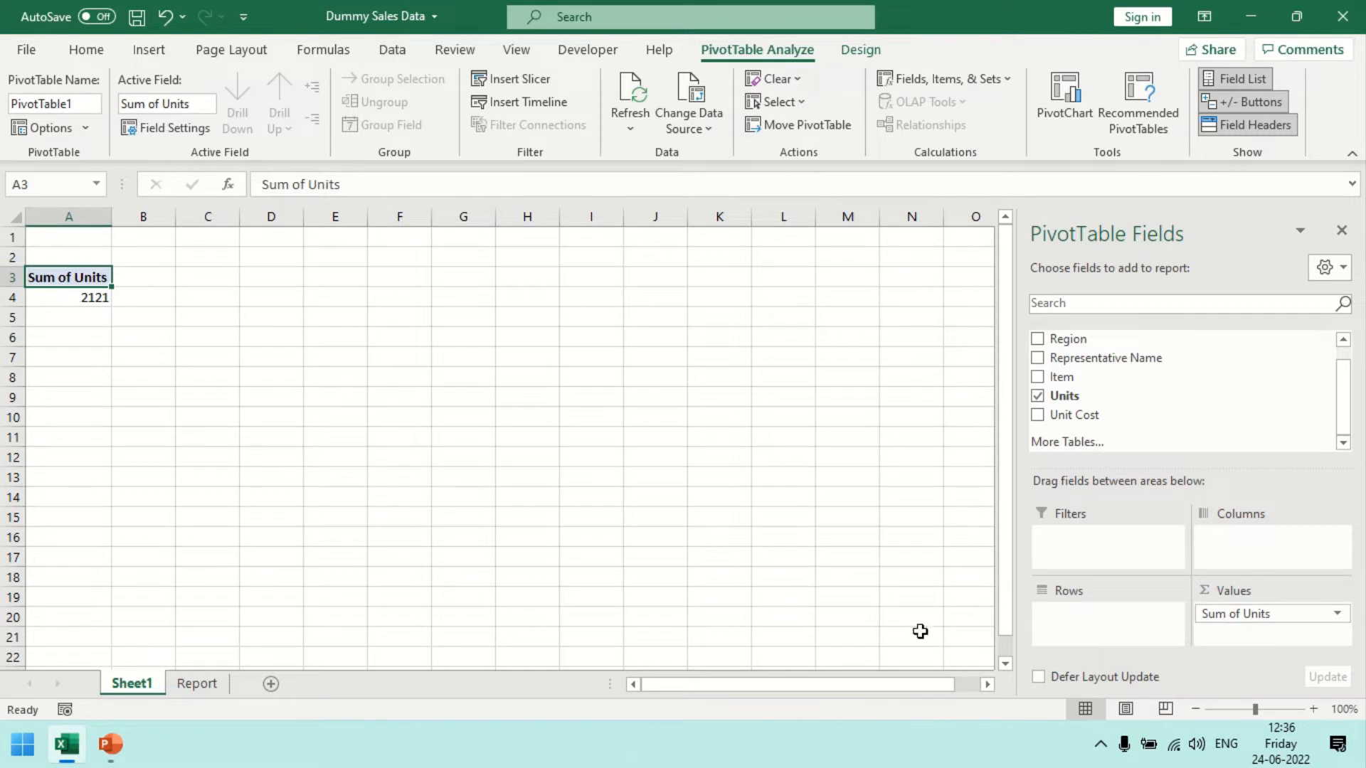
pyautogui.click(1337, 614)
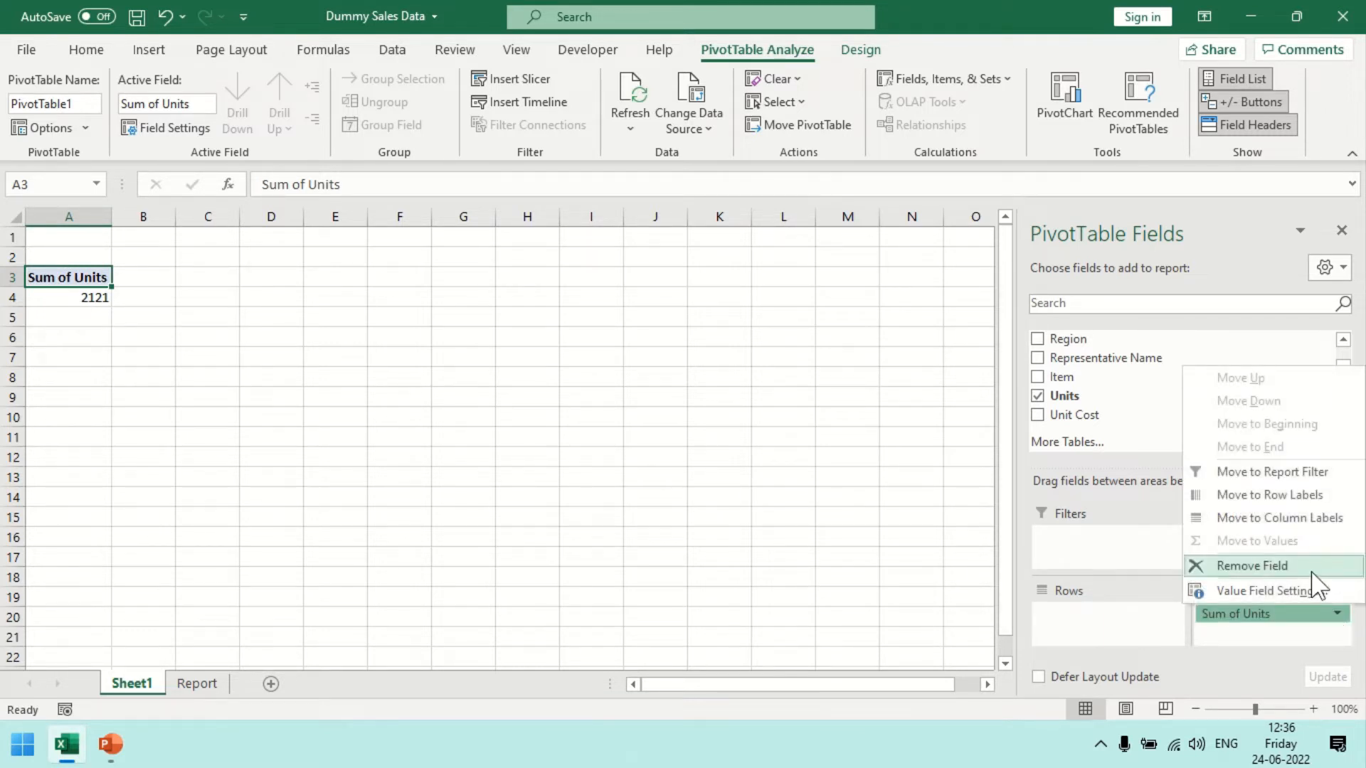
pyautogui.click(1278, 591)
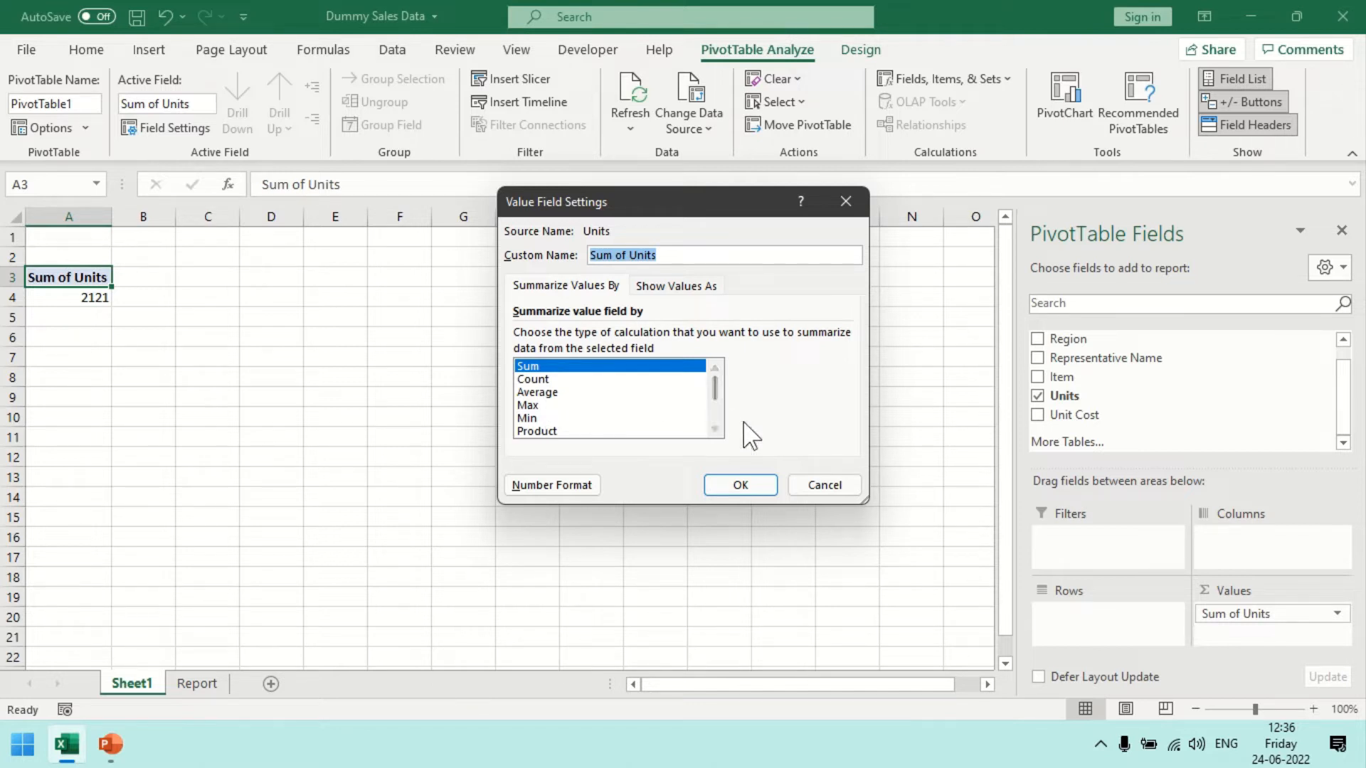
pyautogui.click(825, 486)
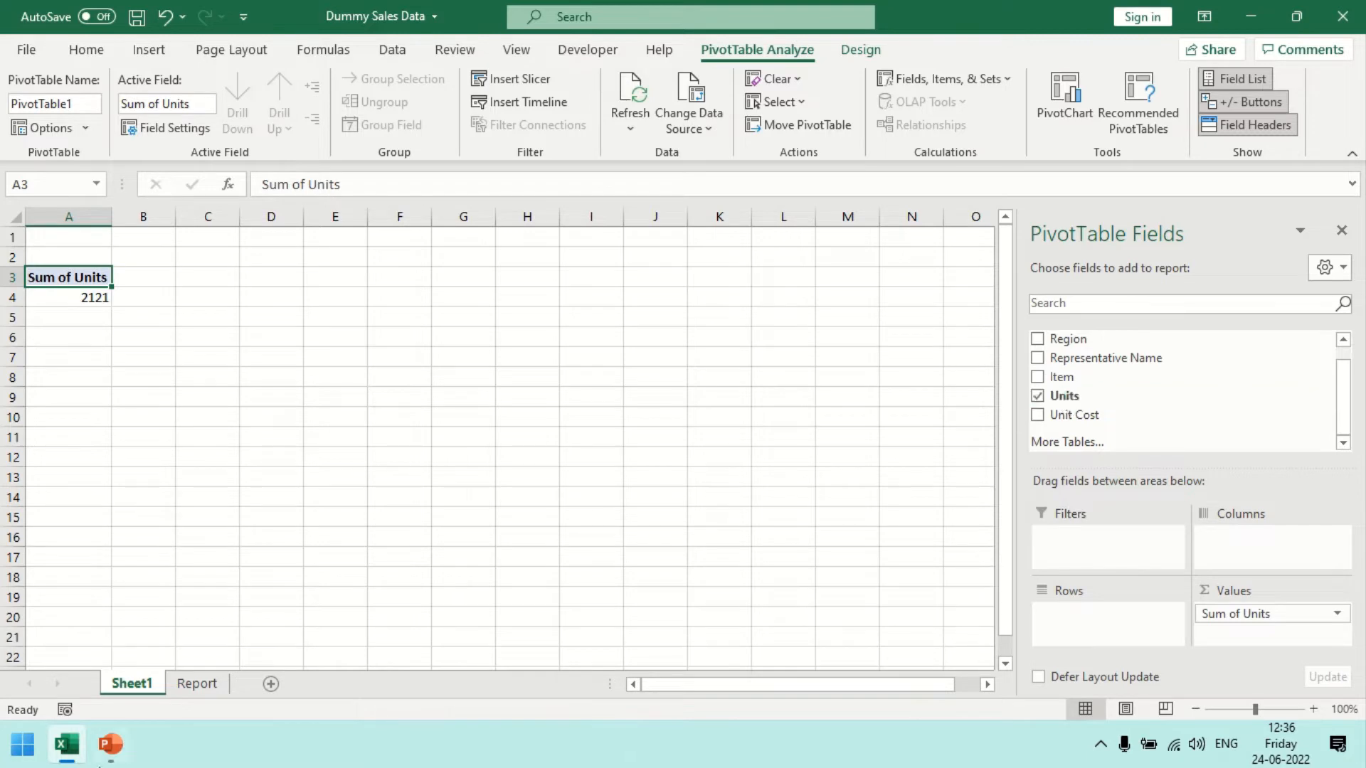
# Add Region as a report filter and show the unit sum for East America only
pyautogui.moveTo(116, 742)
pyautogui.click(211, 685)
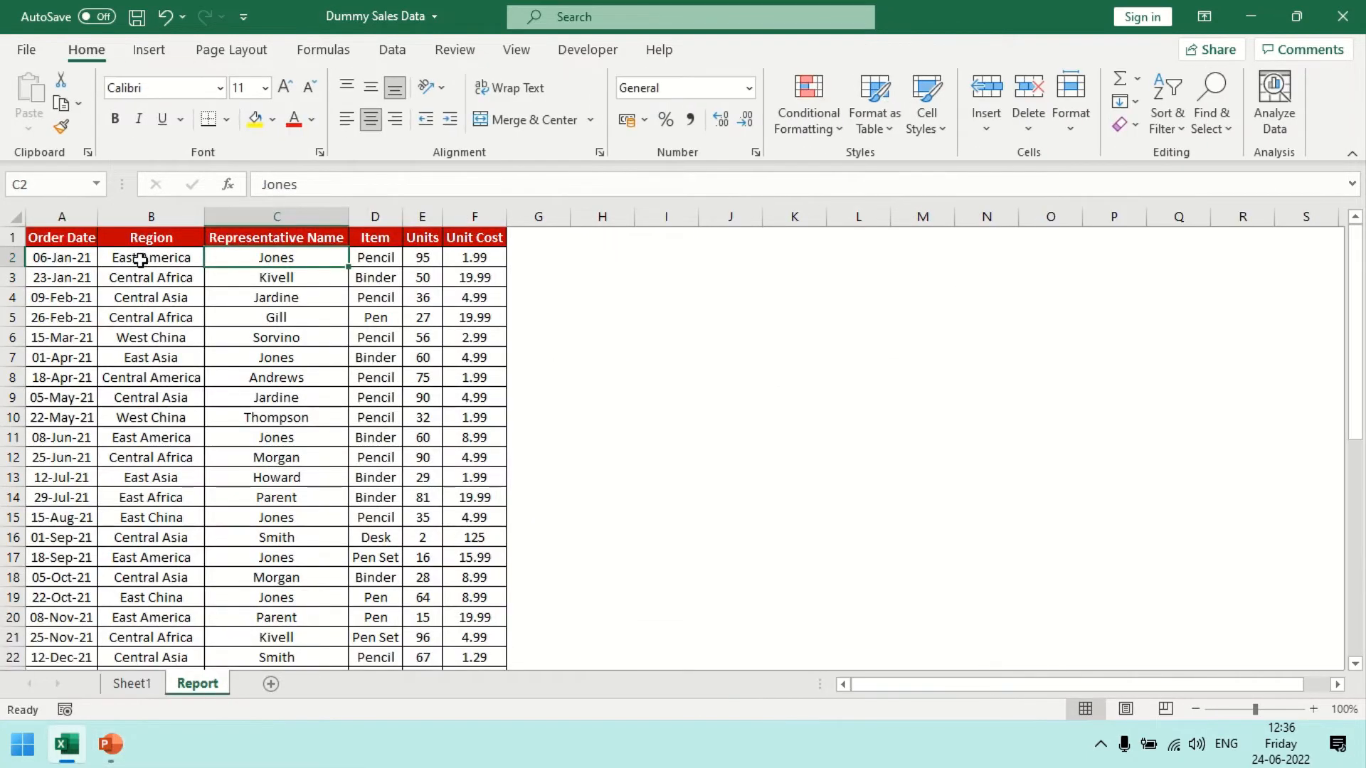
pyautogui.click(134, 687)
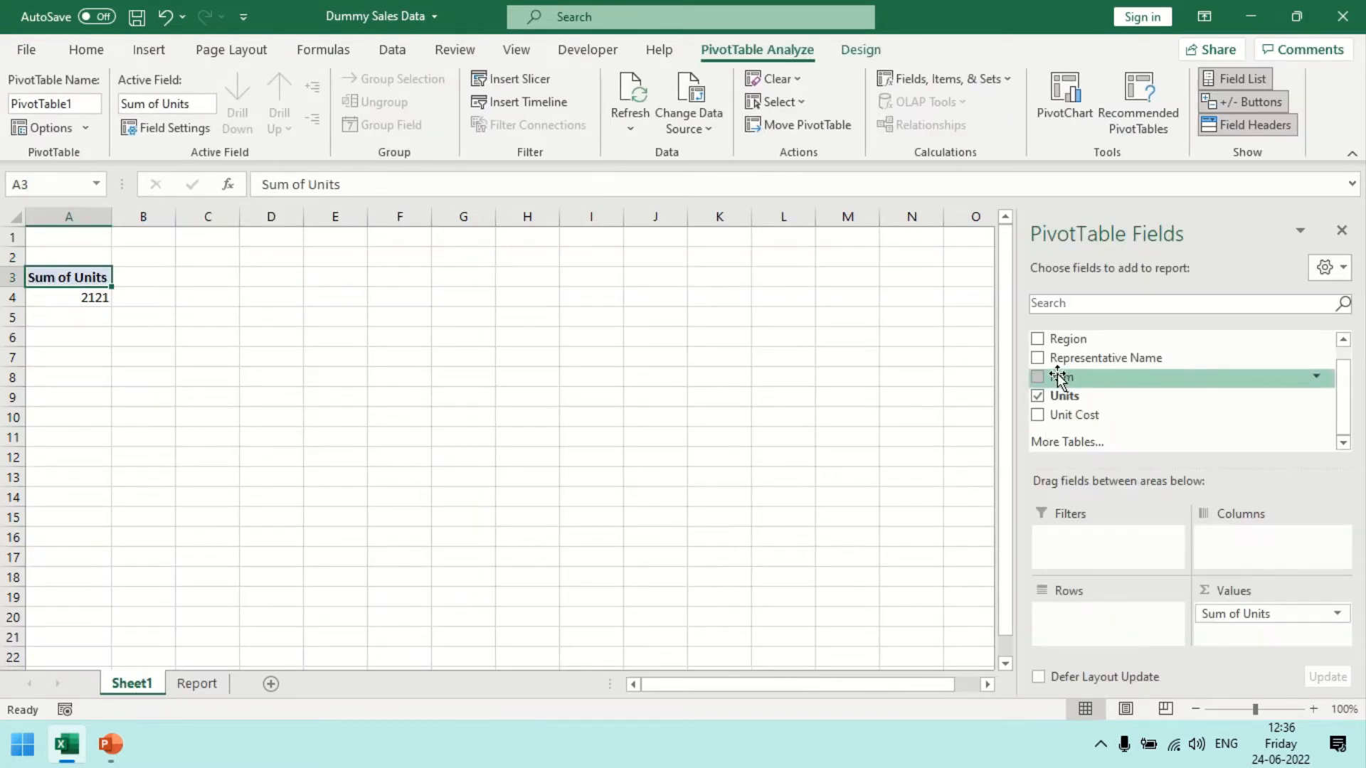
pyautogui.moveTo(1066, 341); pyautogui.dragTo(1081, 538)
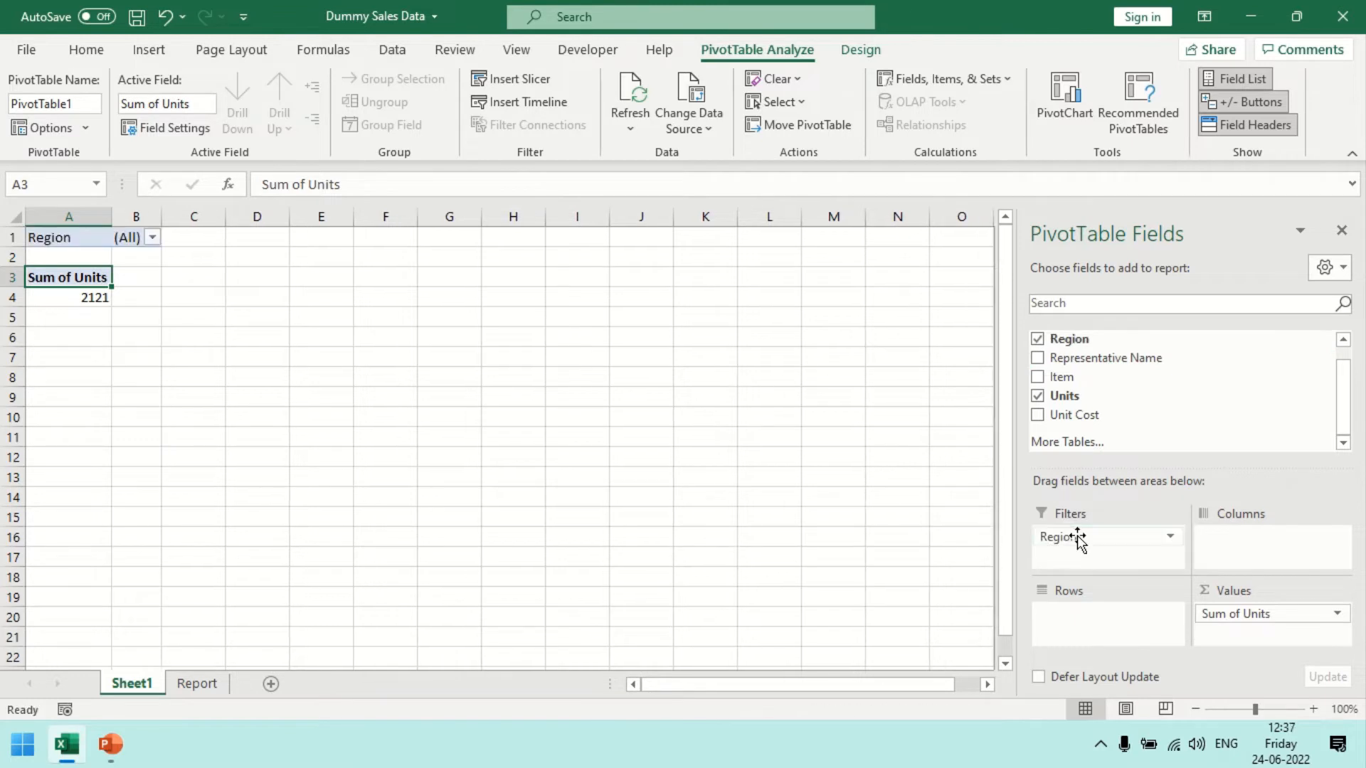
pyautogui.click(153, 239)
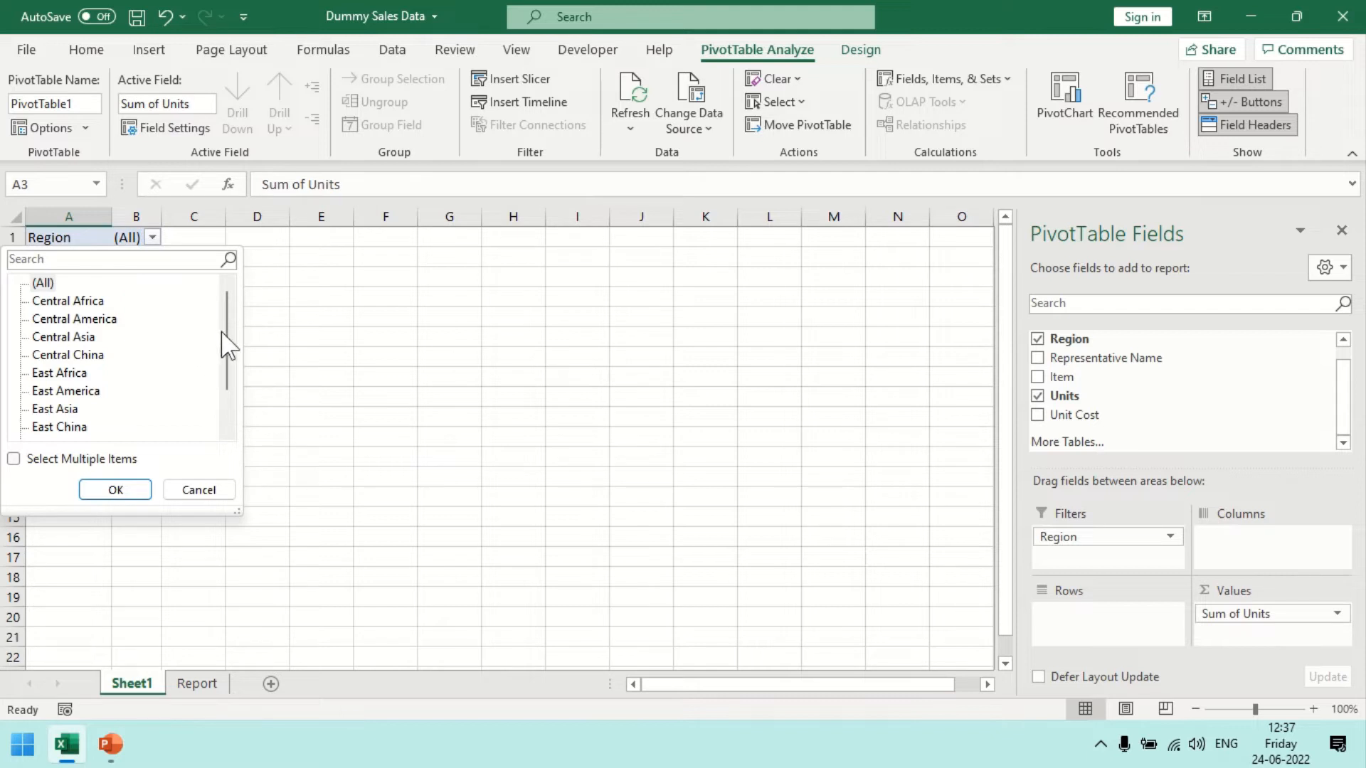
pyautogui.moveTo(229, 350); pyautogui.dragTo(219, 417)
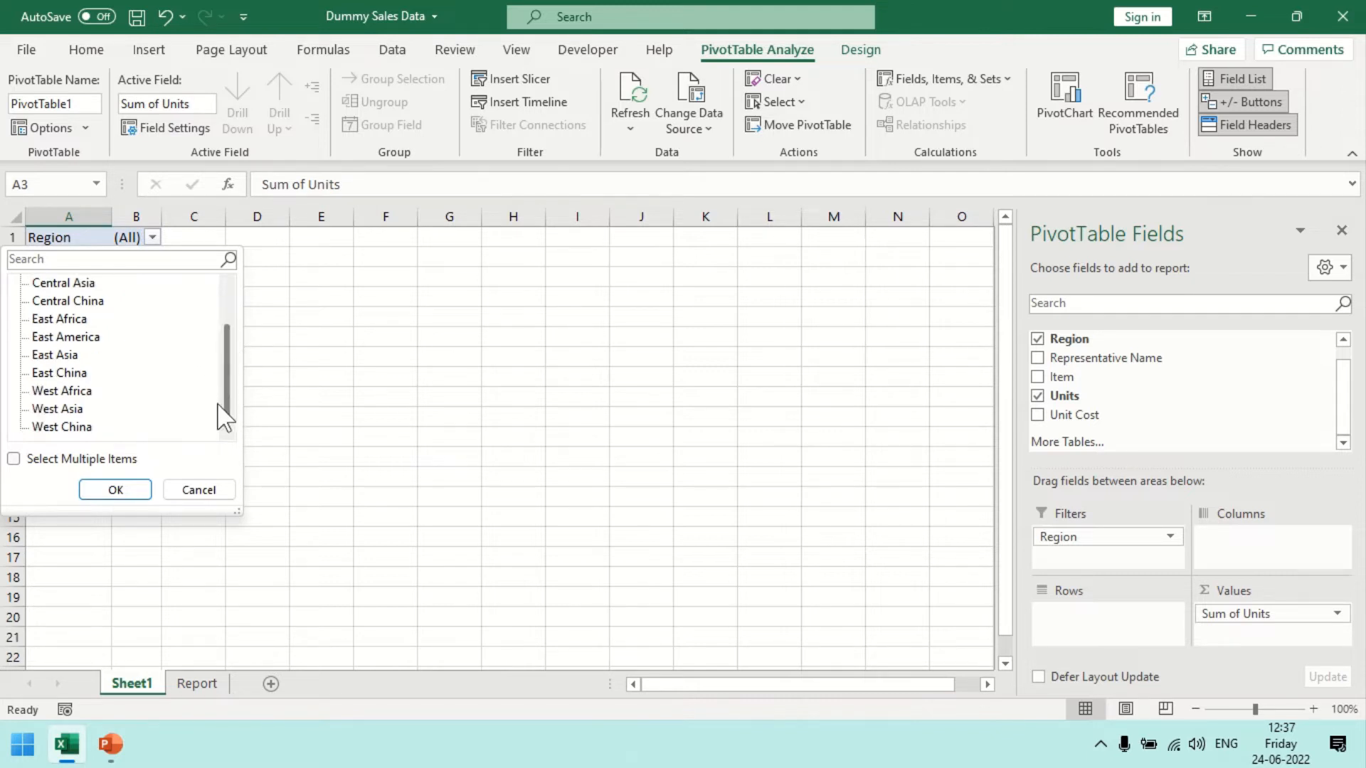
pyautogui.click(81, 337)
pyautogui.click(111, 491)
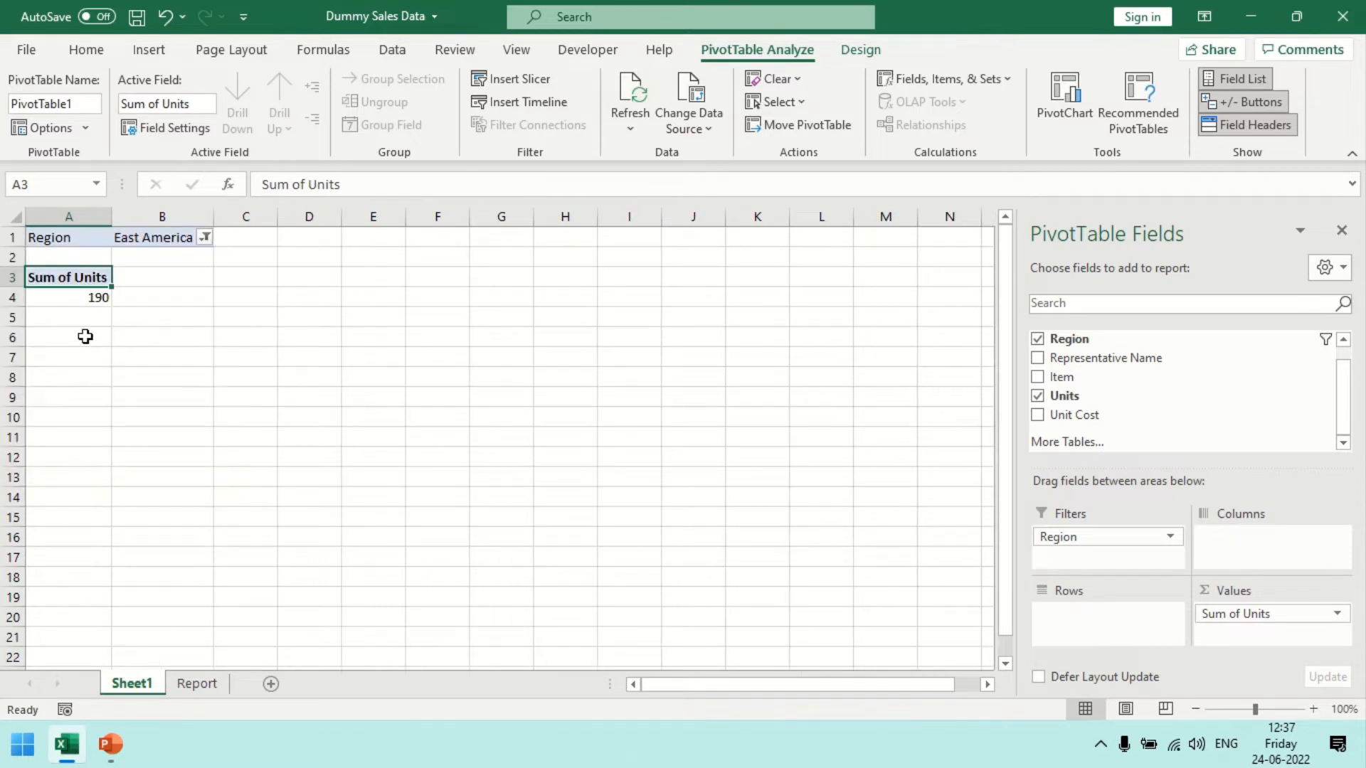
pyautogui.click(62, 297)
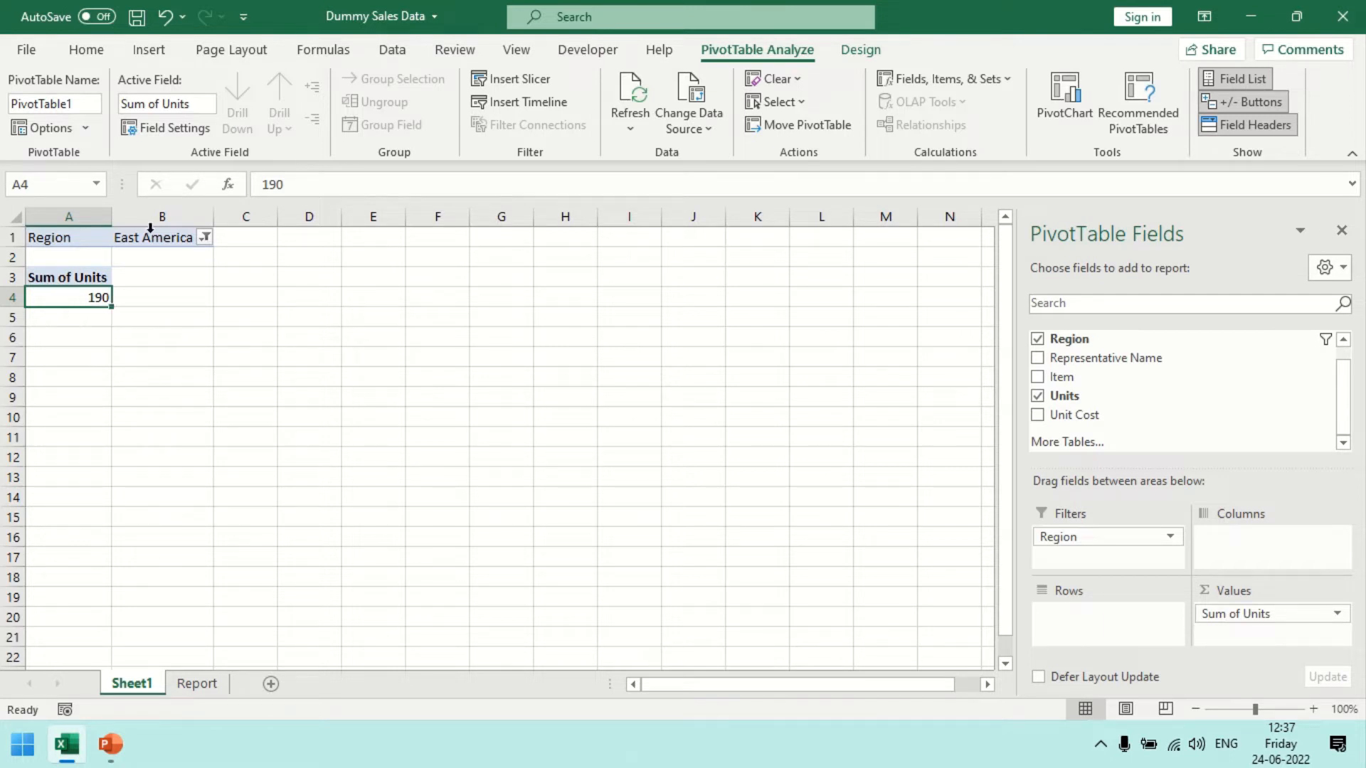
# Remove Region from the report filters and add it to the PivotTable's rows instead
pyautogui.click(205, 237)
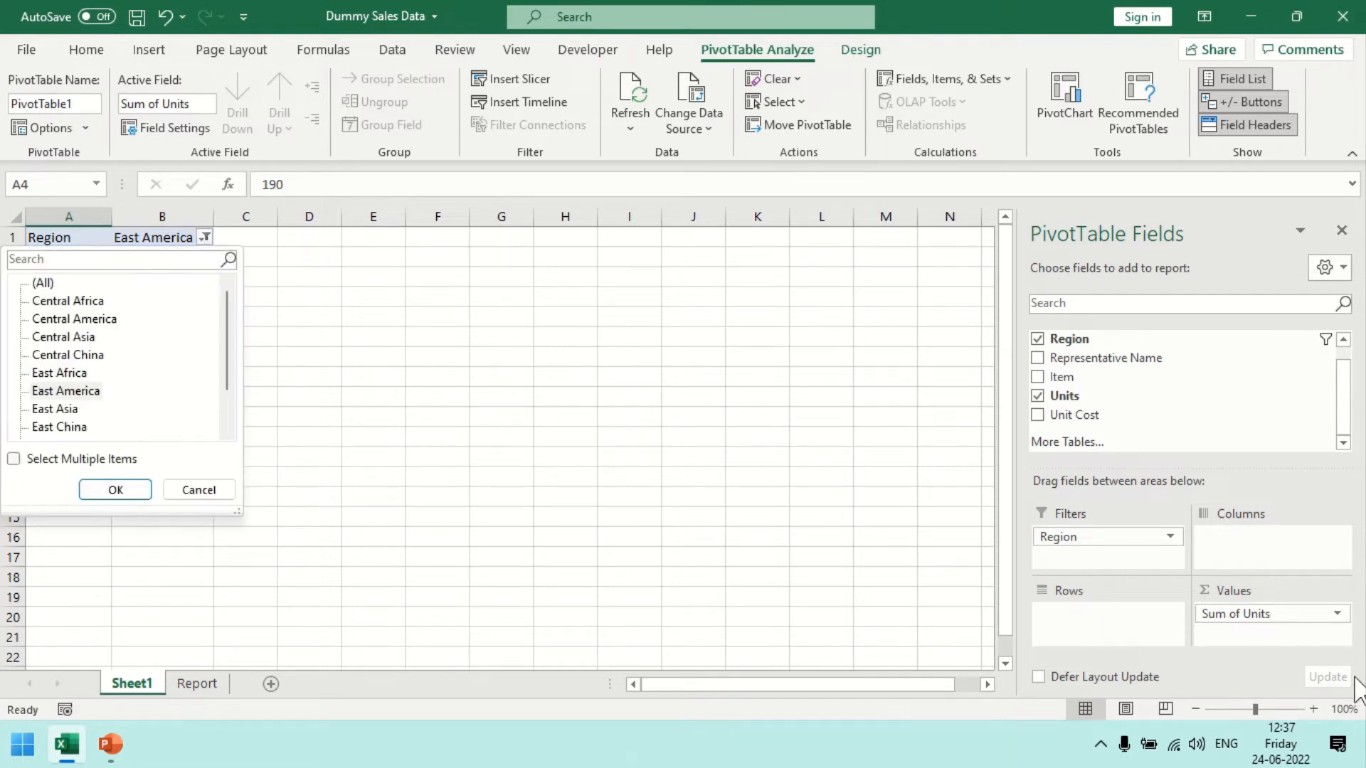
pyautogui.click(1169, 537)
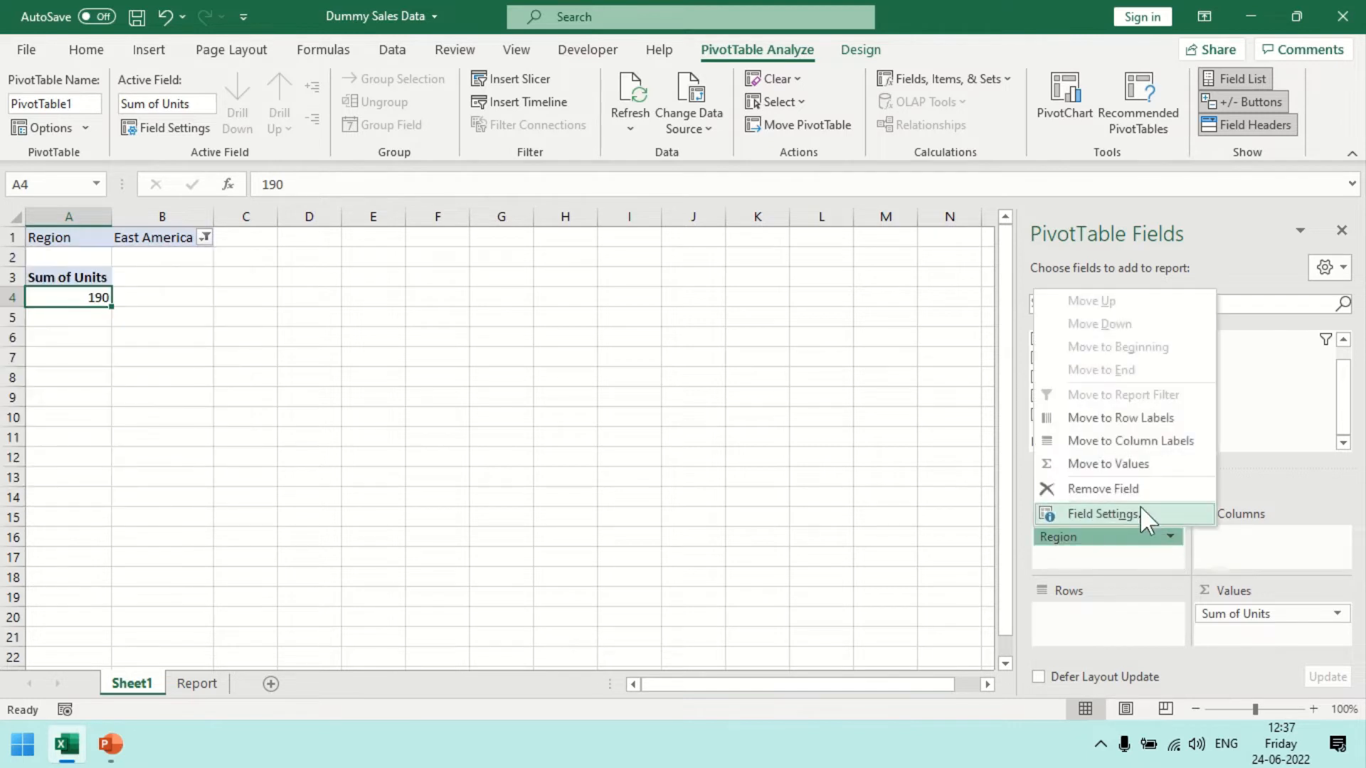
pyautogui.click(1138, 488)
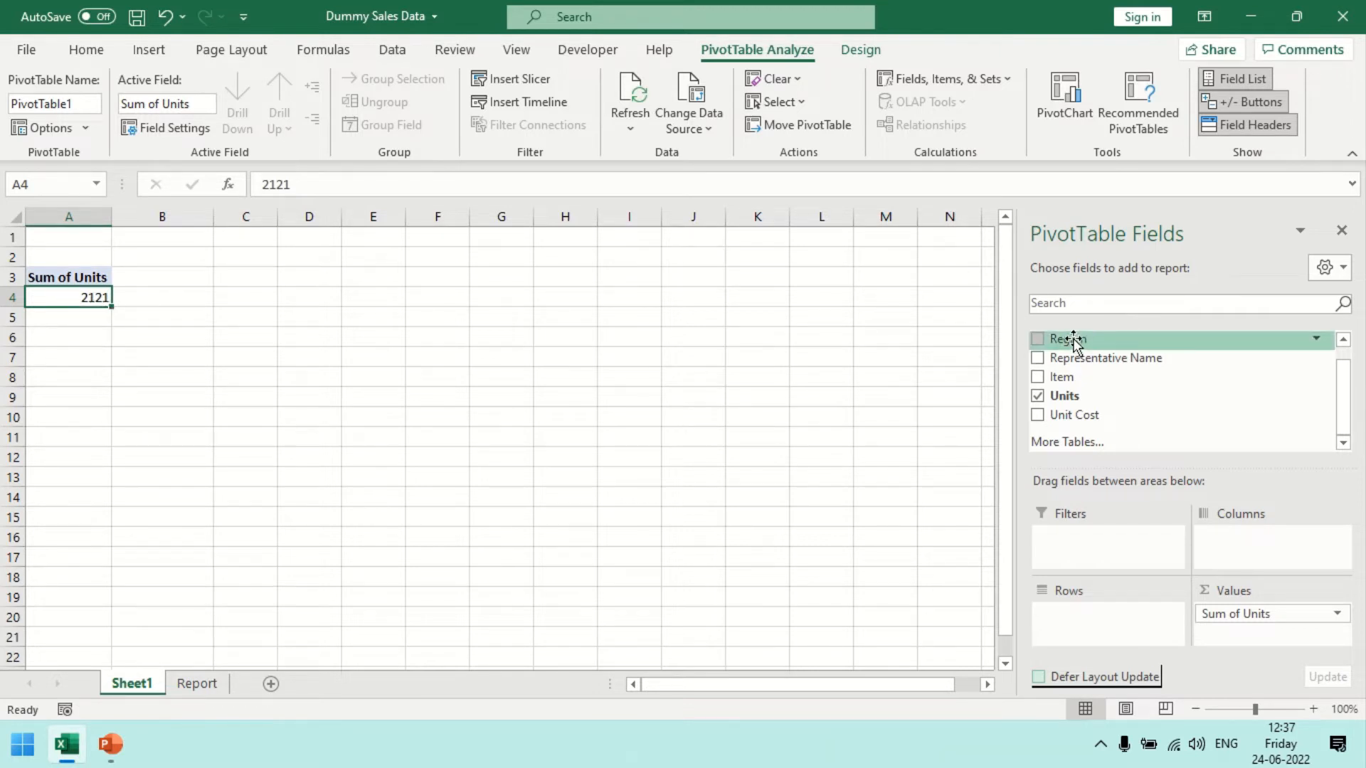
pyautogui.moveTo(1074, 340); pyautogui.dragTo(1115, 599)
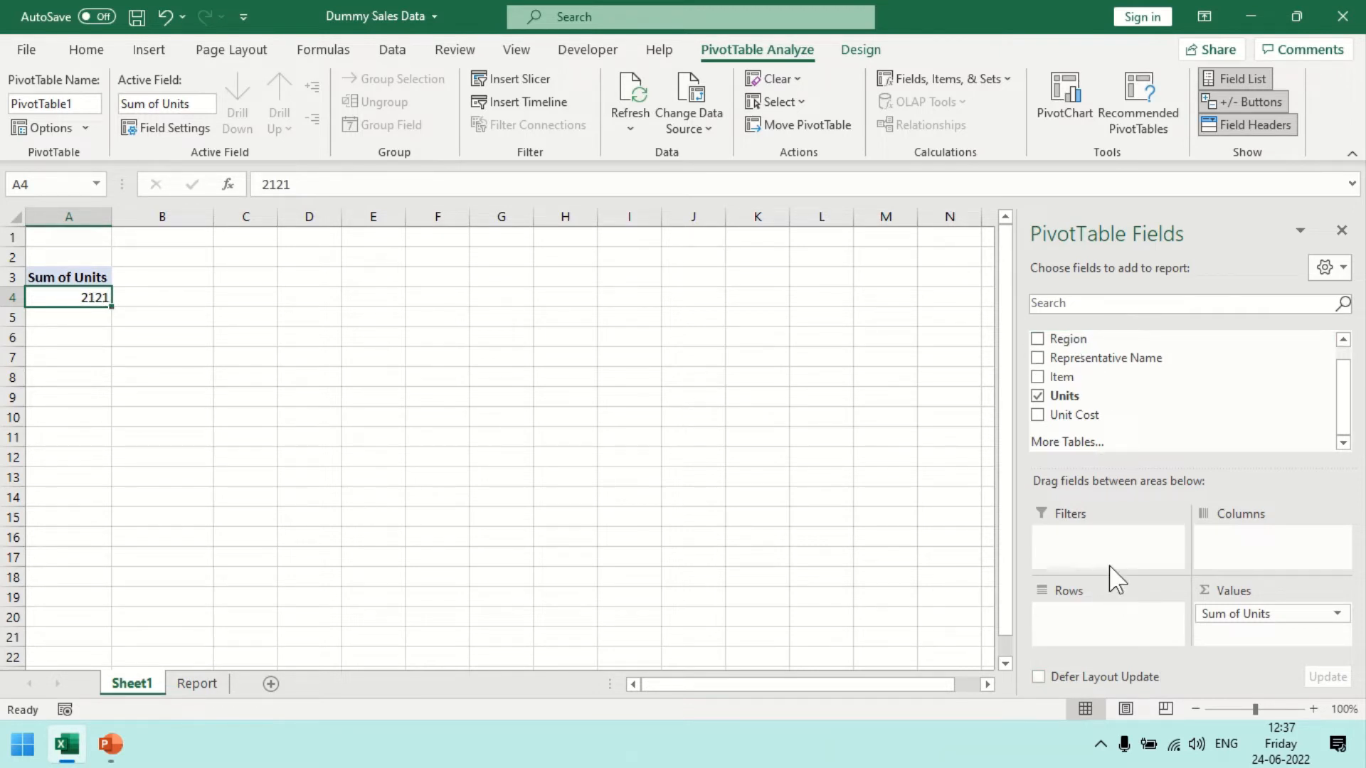
pyautogui.moveTo(1073, 338); pyautogui.dragTo(1107, 613)
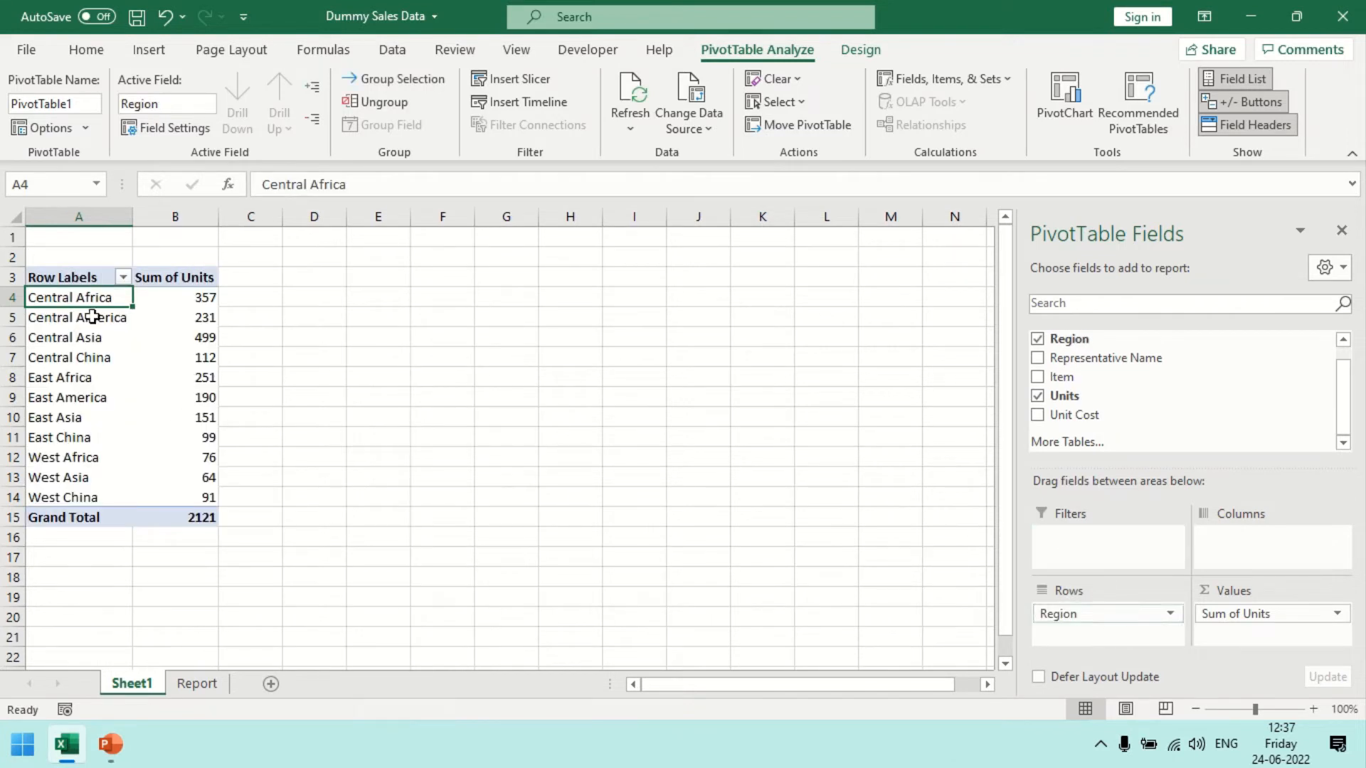
# Select all region rows with their unit sums, from Central Africa to West China
pyautogui.click(22, 293)
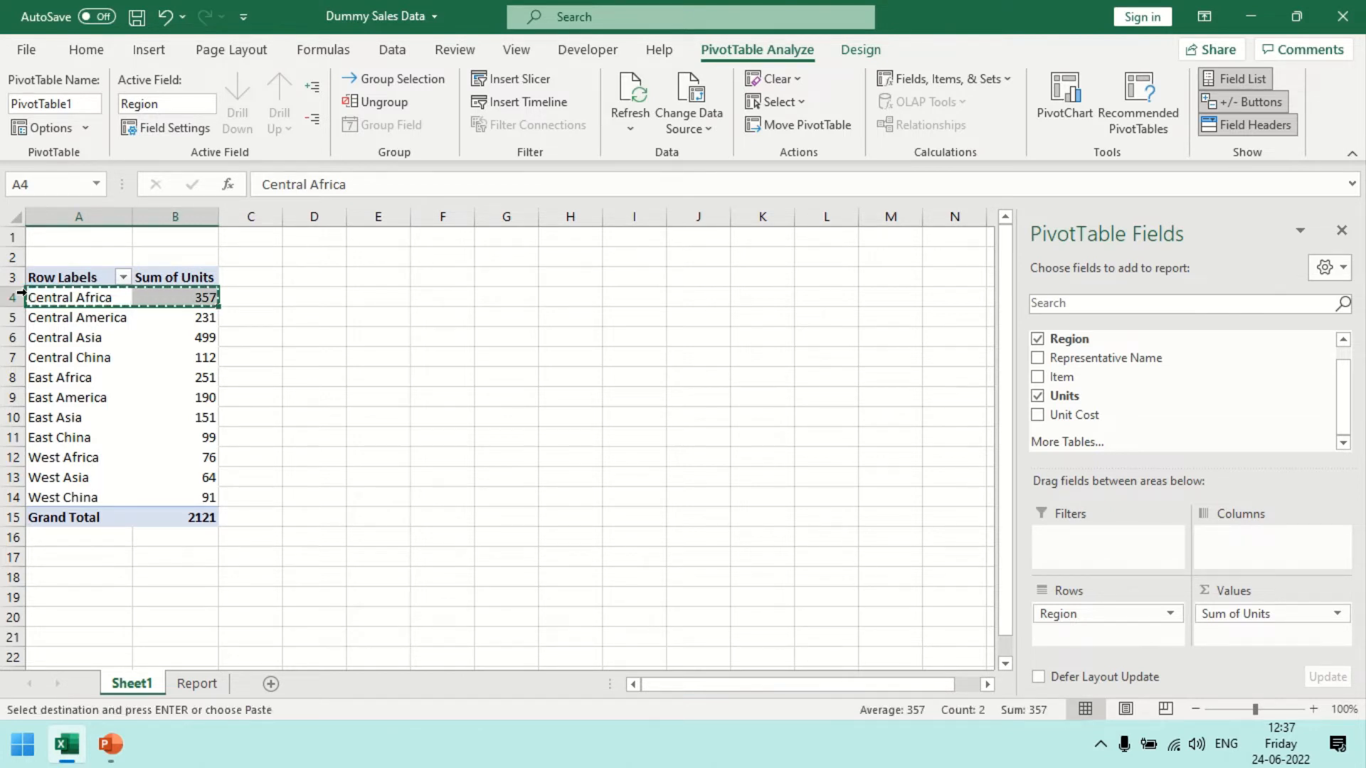
pyautogui.hotkey('shift', 'Down')
pyautogui.hotkey('shift', 'Down')
pyautogui.hotkey('shift', 'Down')
pyautogui.hotkey('shift', 'Down')
pyautogui.hotkey('shift', 'Down')
pyautogui.hotkey('shift', 'Down')
pyautogui.hotkey('shift', 'Down')
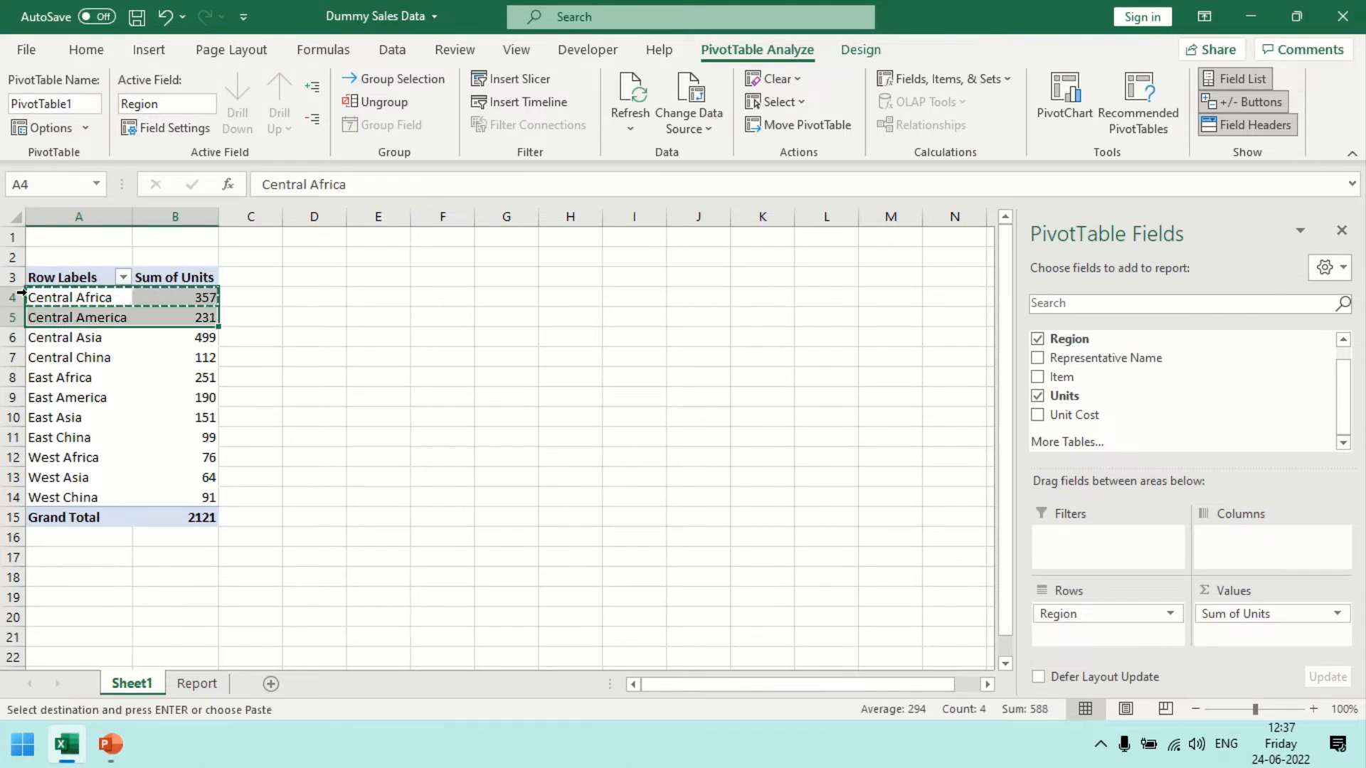
pyautogui.hotkey('shift', 'Down')
pyautogui.hotkey('shift', 'Down')
pyautogui.hotkey('shift', 'Down')
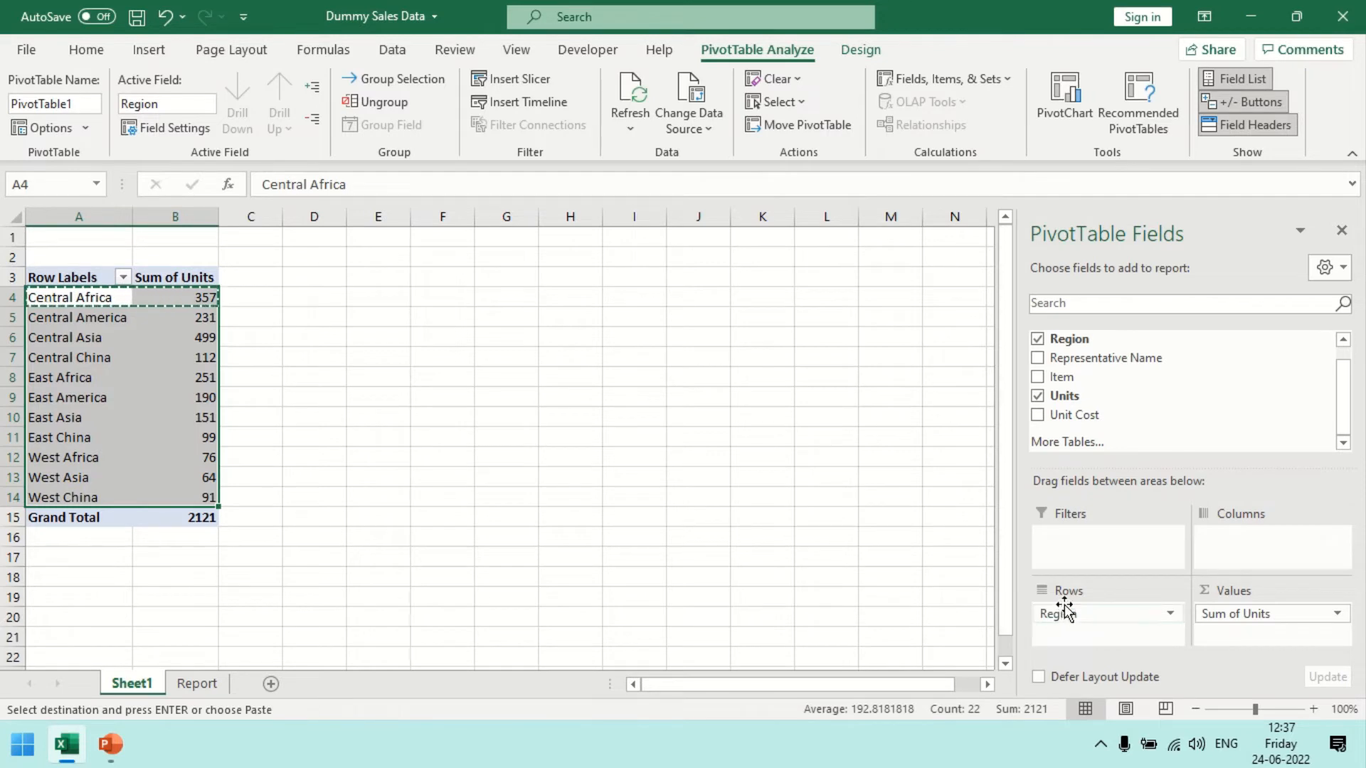
# Move the Region field from rows to columns and review the regions laid out across the sheet
pyautogui.moveTo(1067, 613); pyautogui.dragTo(1237, 558)
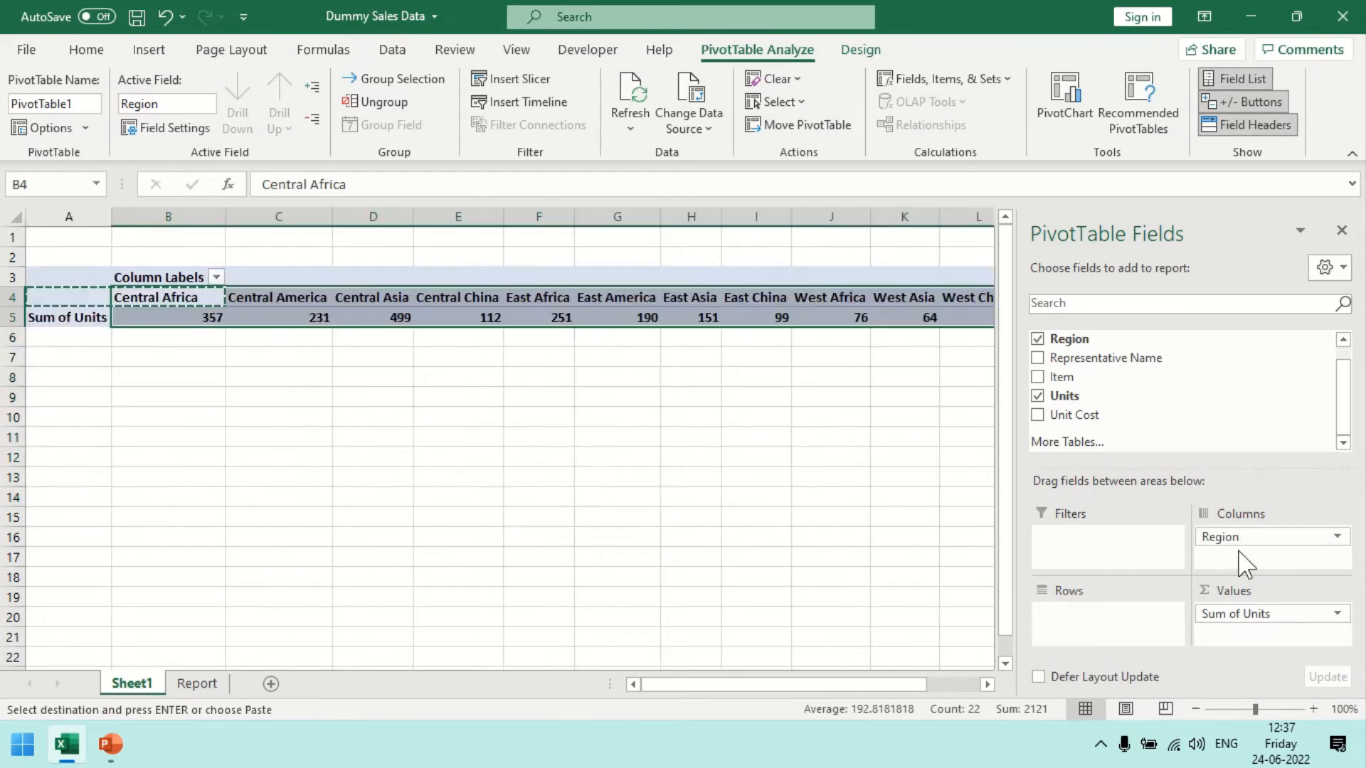
pyautogui.moveTo(181, 215); pyautogui.dragTo(1095, 215)
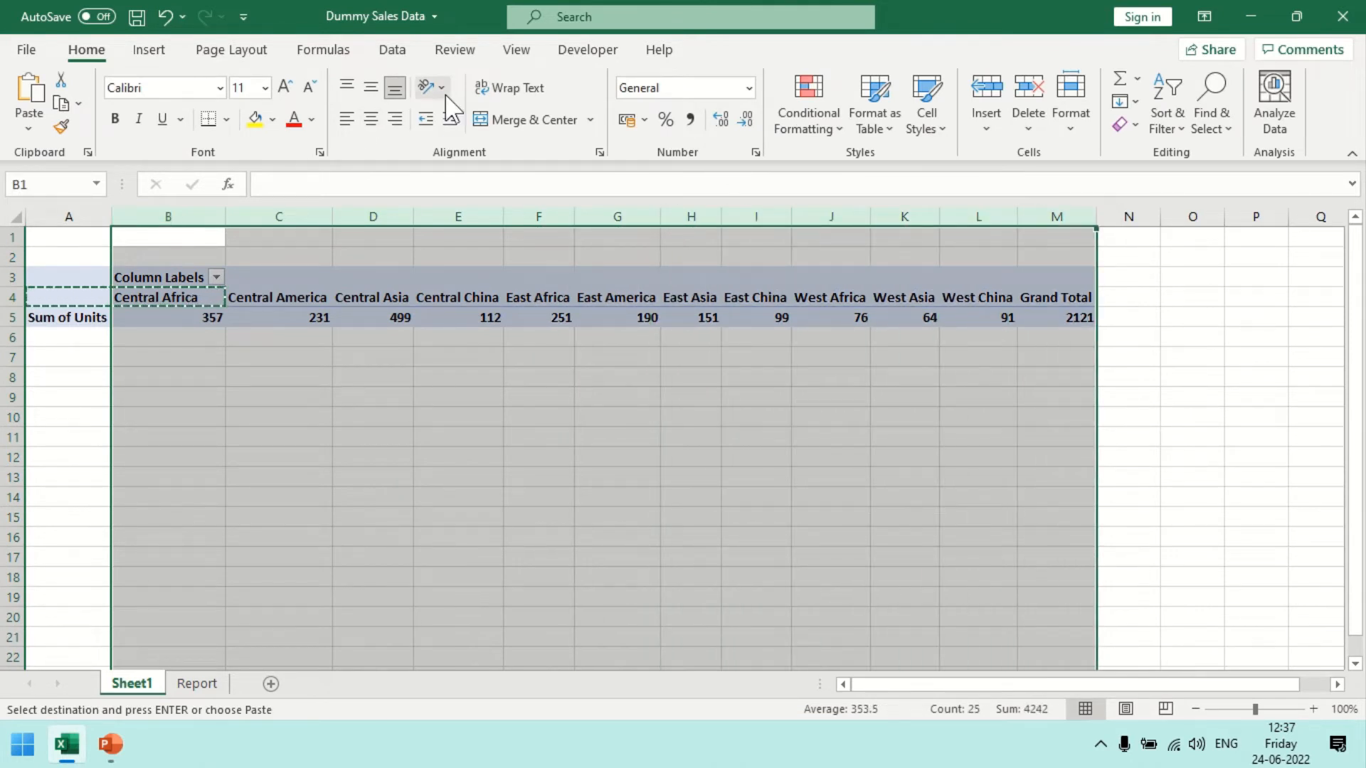
pyautogui.click(515, 305)
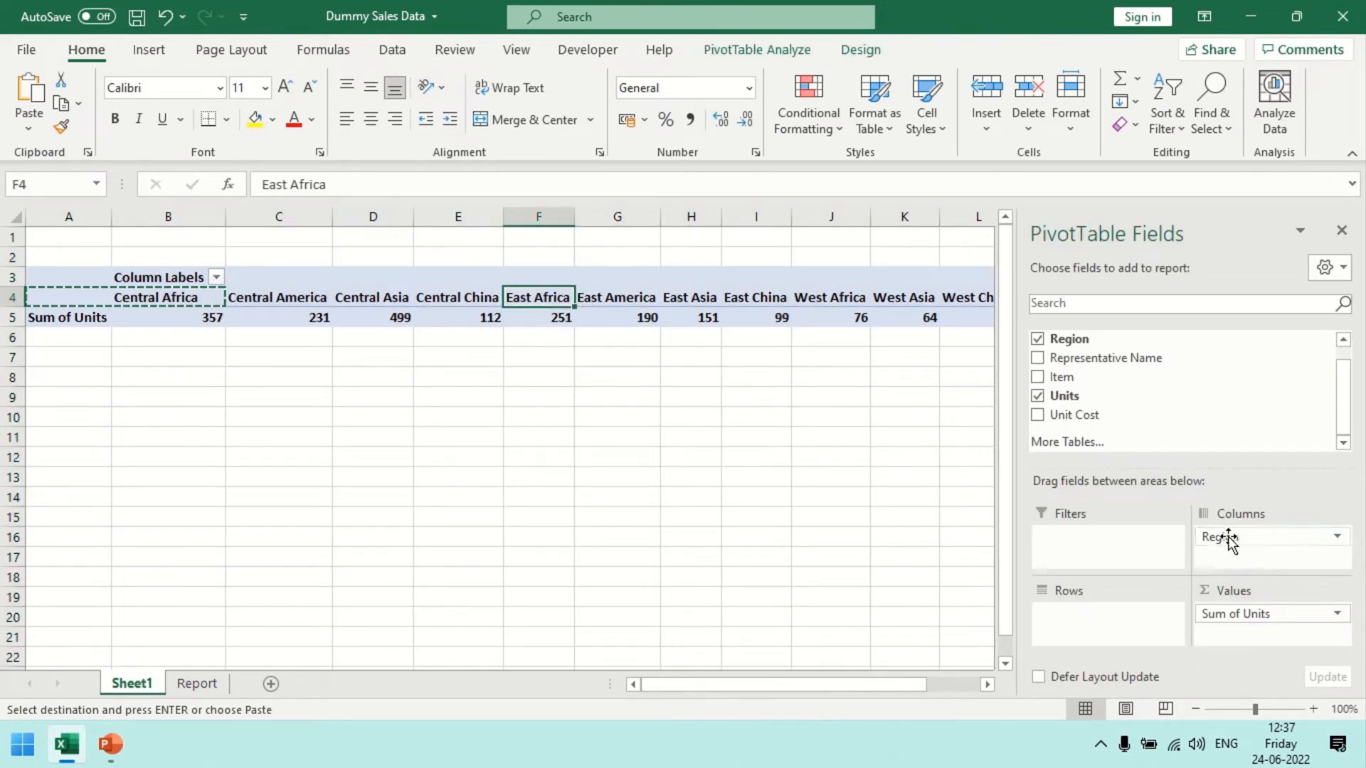
# Return the Region field to the PivotTable's rows and review the unit sums beside the region names
pyautogui.moveTo(1221, 539); pyautogui.dragTo(1088, 612)
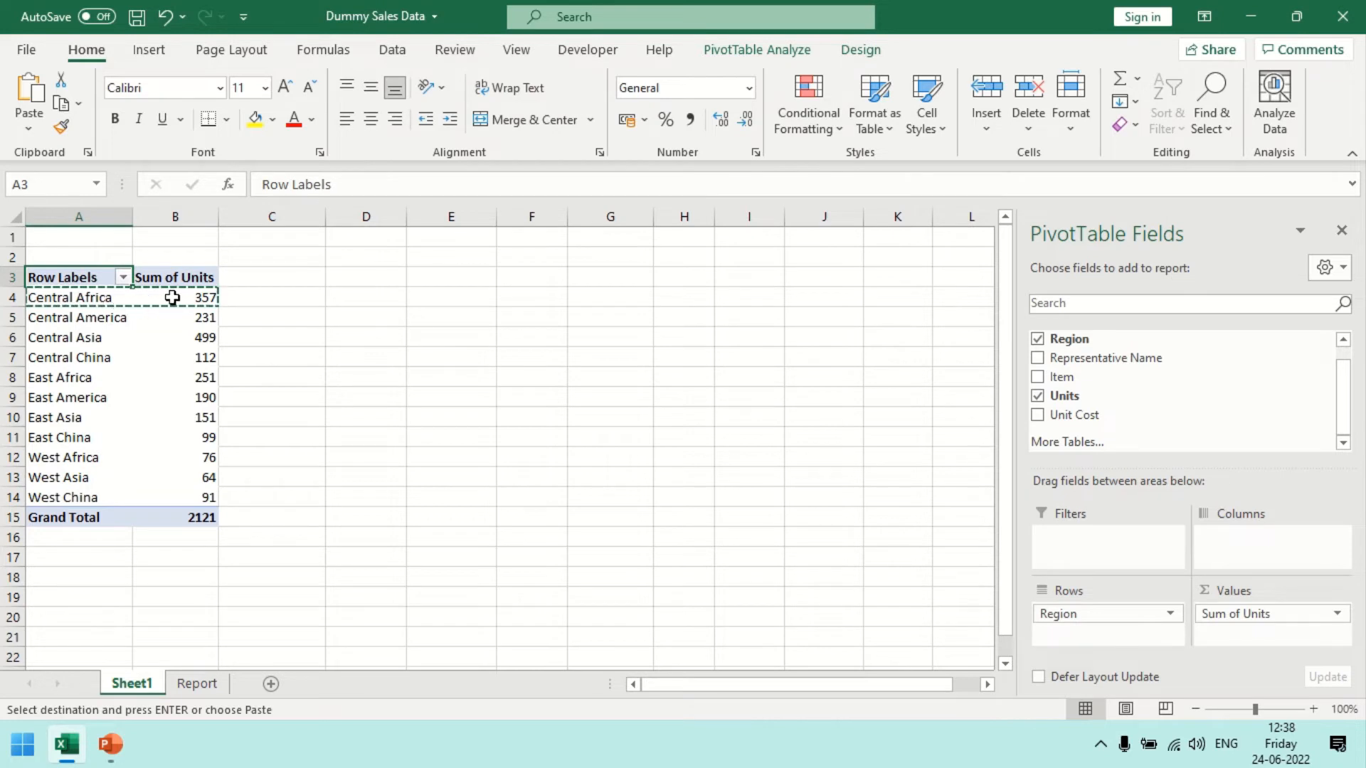
pyautogui.moveTo(184, 297); pyautogui.dragTo(193, 476)
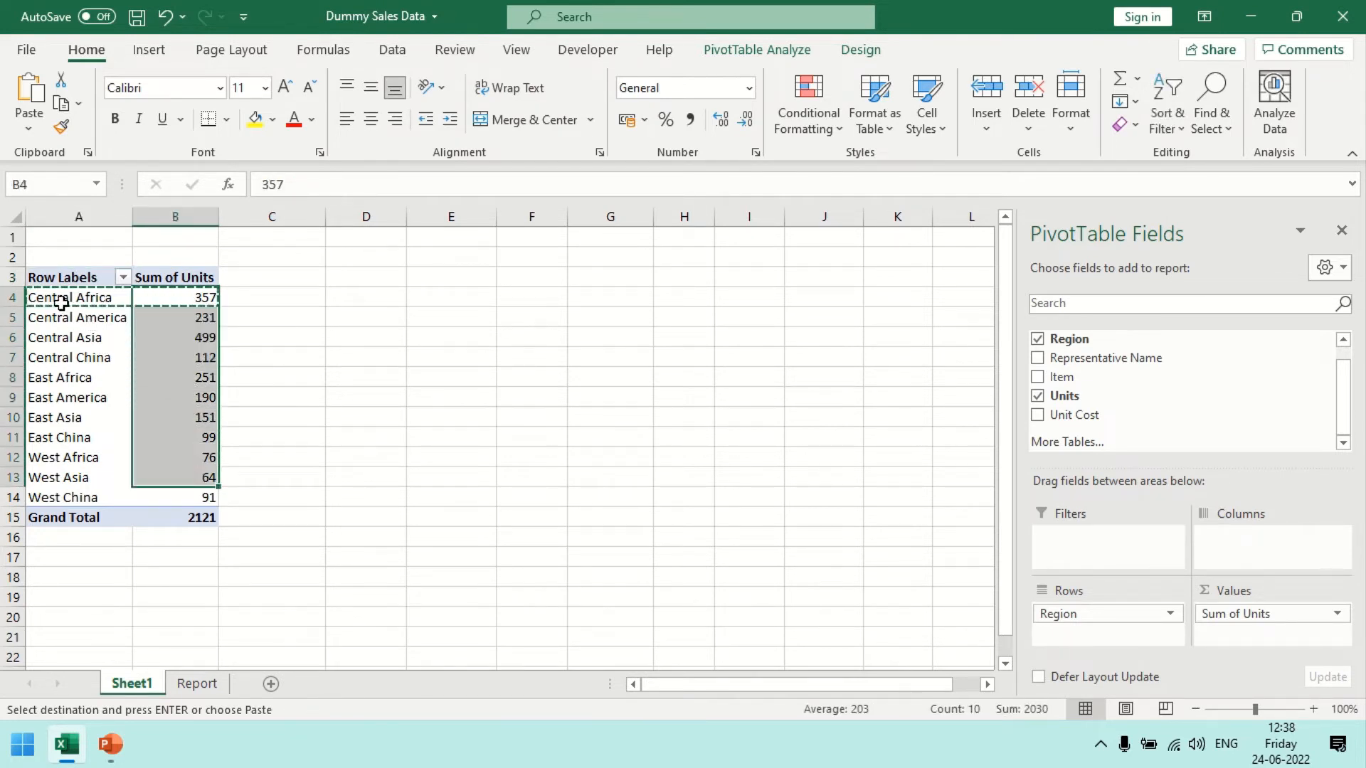
pyautogui.moveTo(61, 302); pyautogui.dragTo(50, 435)
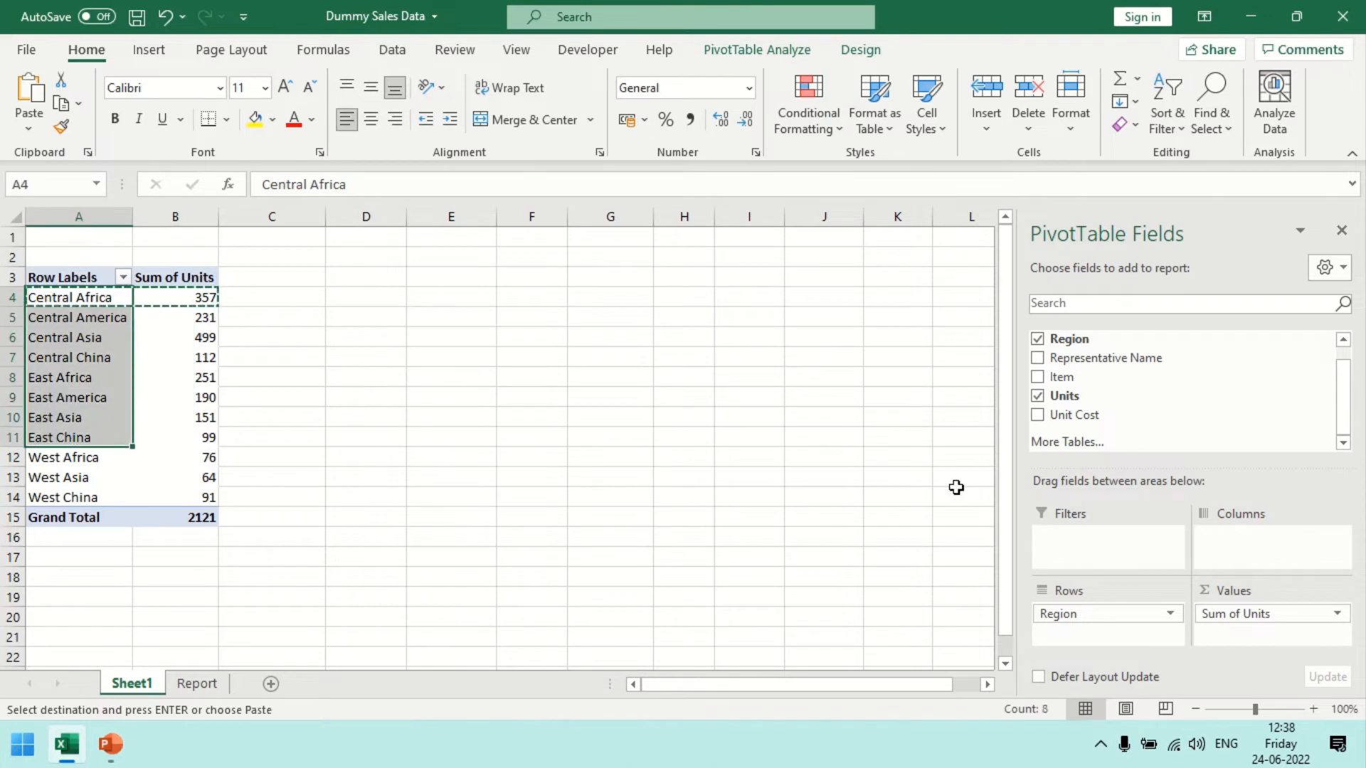
# Remove Region from the PivotTable and add the Representative Name field to its rows
pyautogui.click(1169, 614)
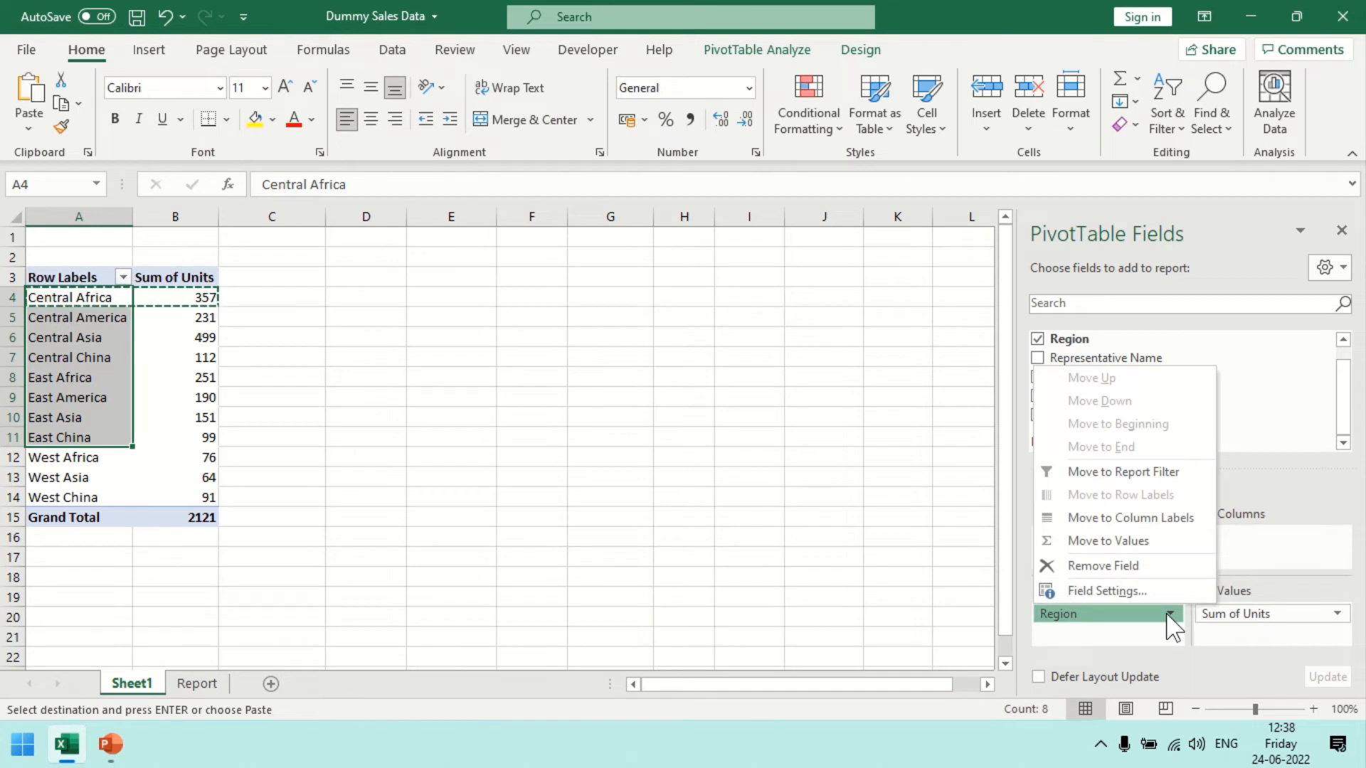
pyautogui.click(1147, 572)
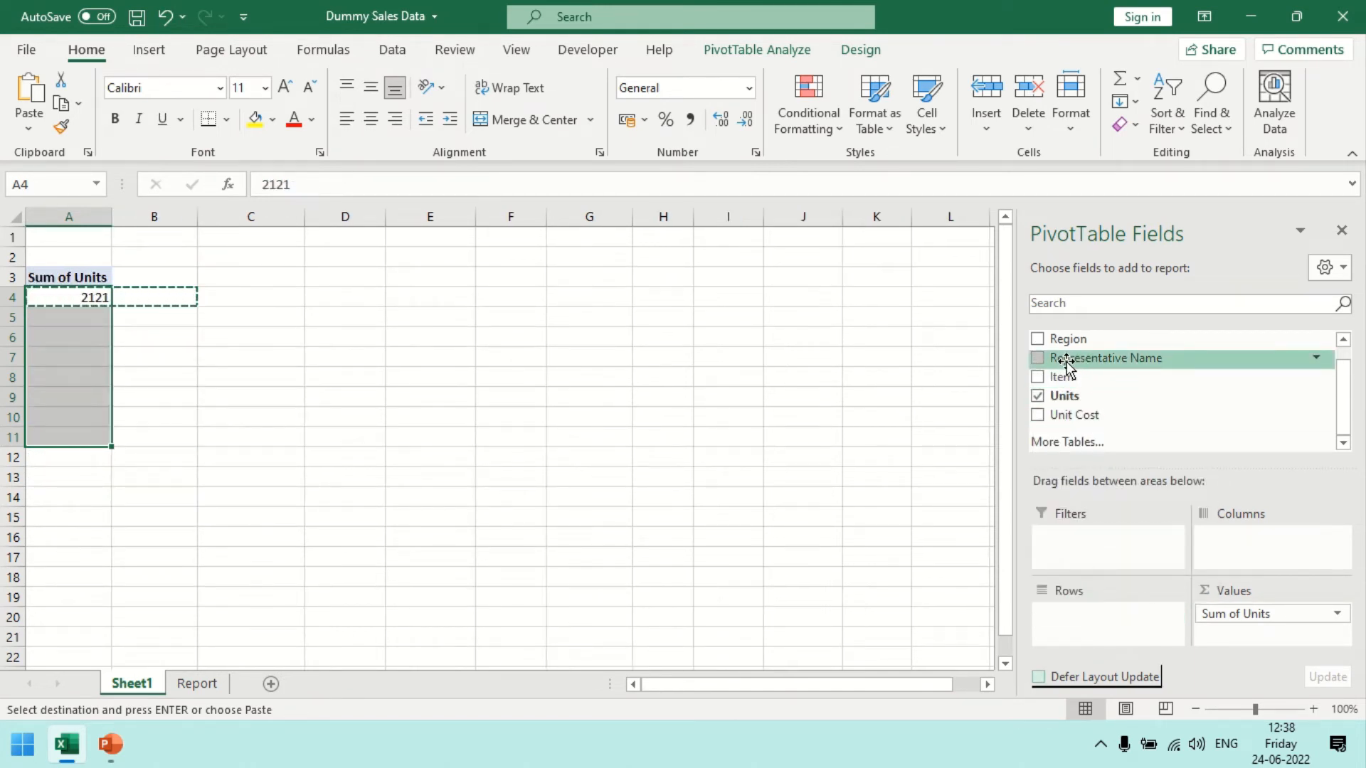
pyautogui.moveTo(1091, 360); pyautogui.dragTo(1075, 623)
pyautogui.click(308, 415)
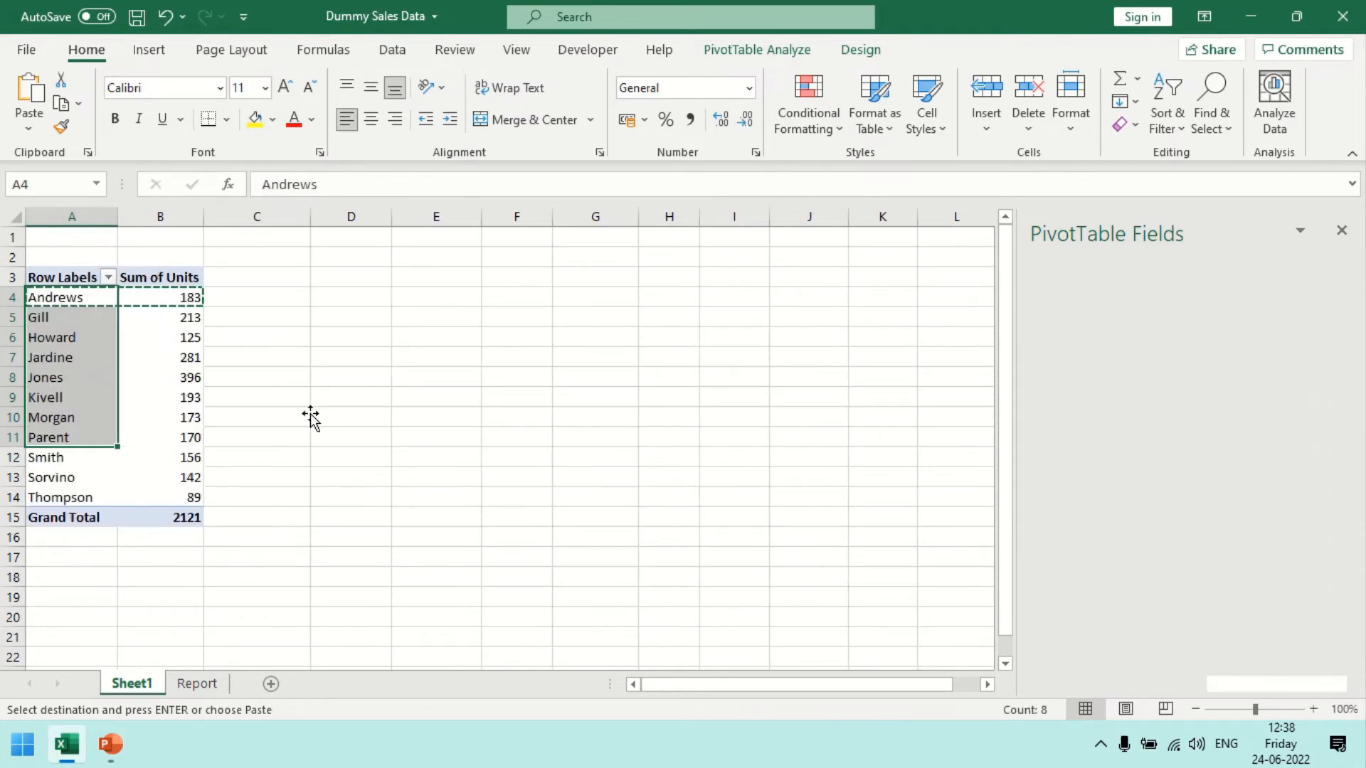
# Select all representative rows with their unit sums and inspect the value in B8
pyautogui.moveTo(71, 299); pyautogui.dragTo(179, 495)
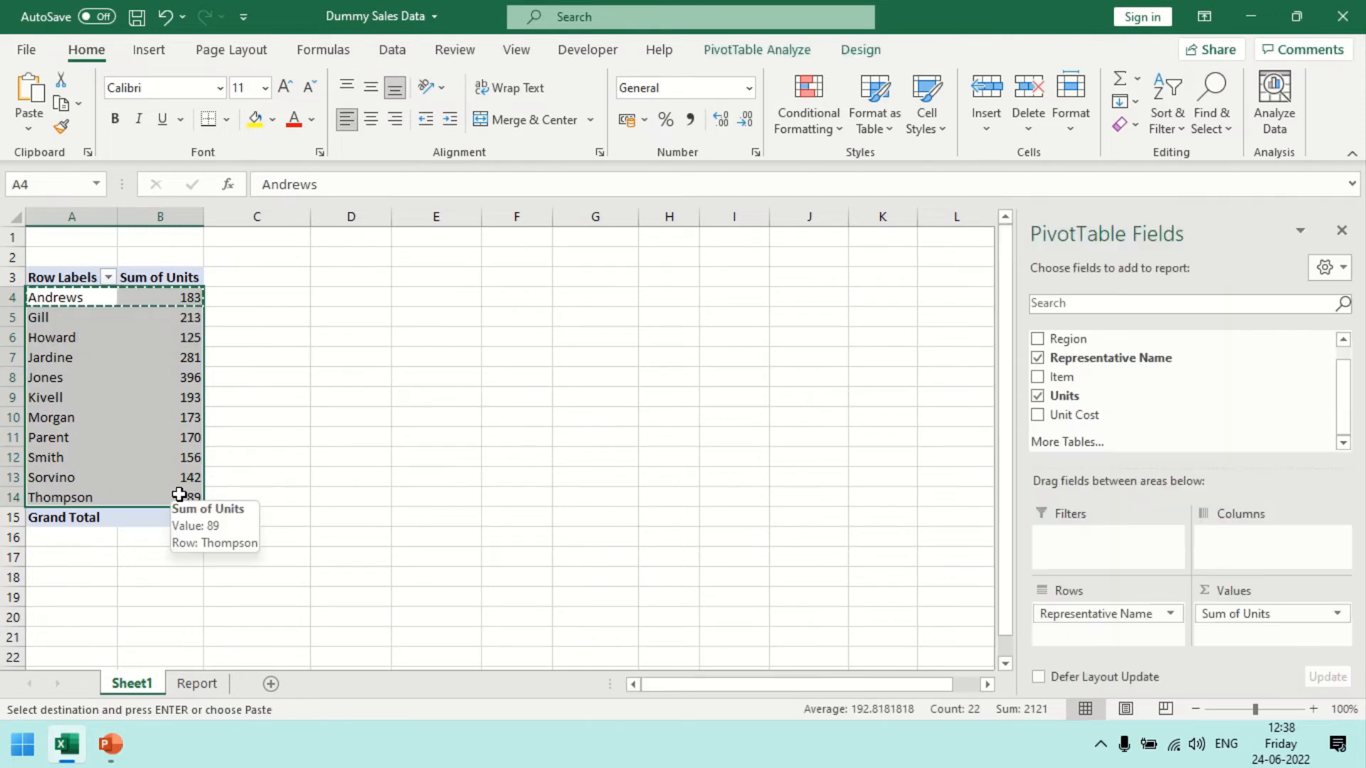
pyautogui.click(286, 471)
pyautogui.click(158, 381)
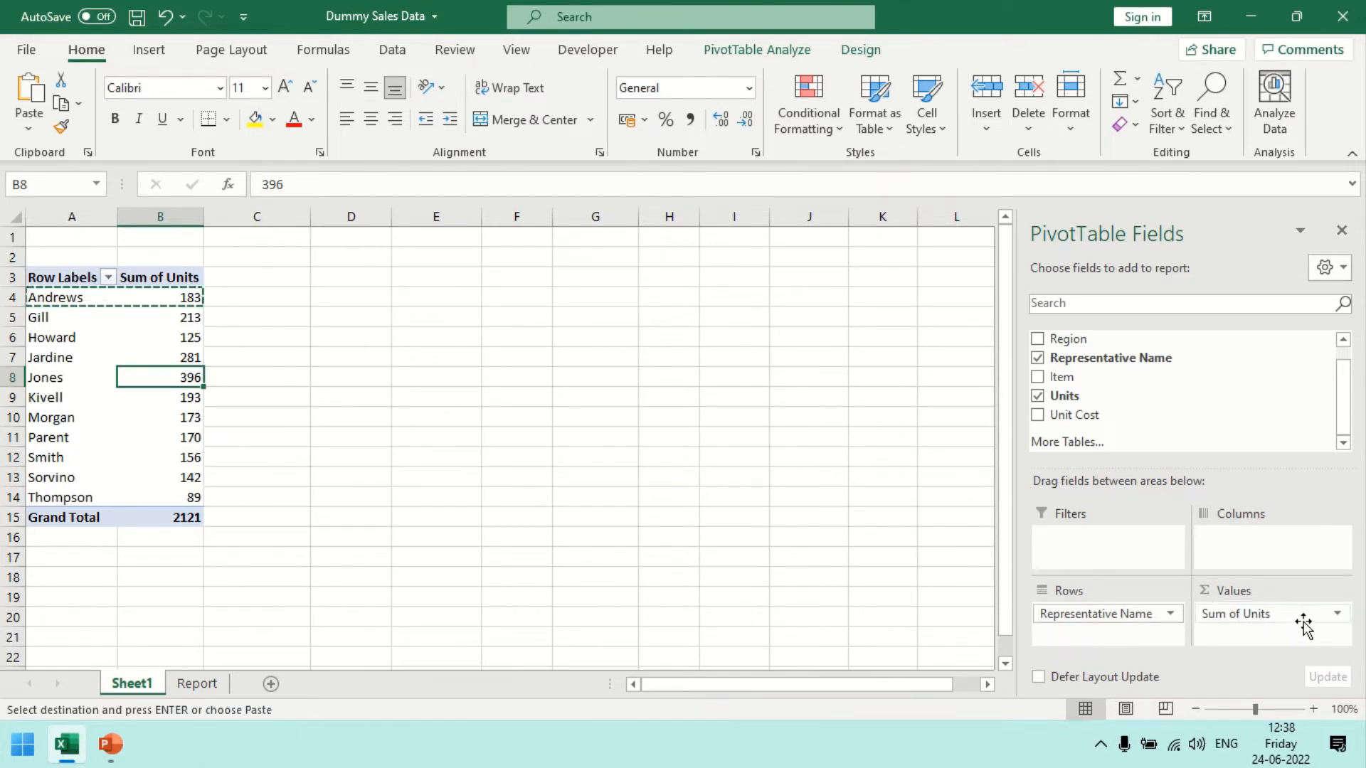
# Try adding the Unit Cost field to the PivotTable's values below Sum of Units, and remove it again
pyautogui.click(1337, 616)
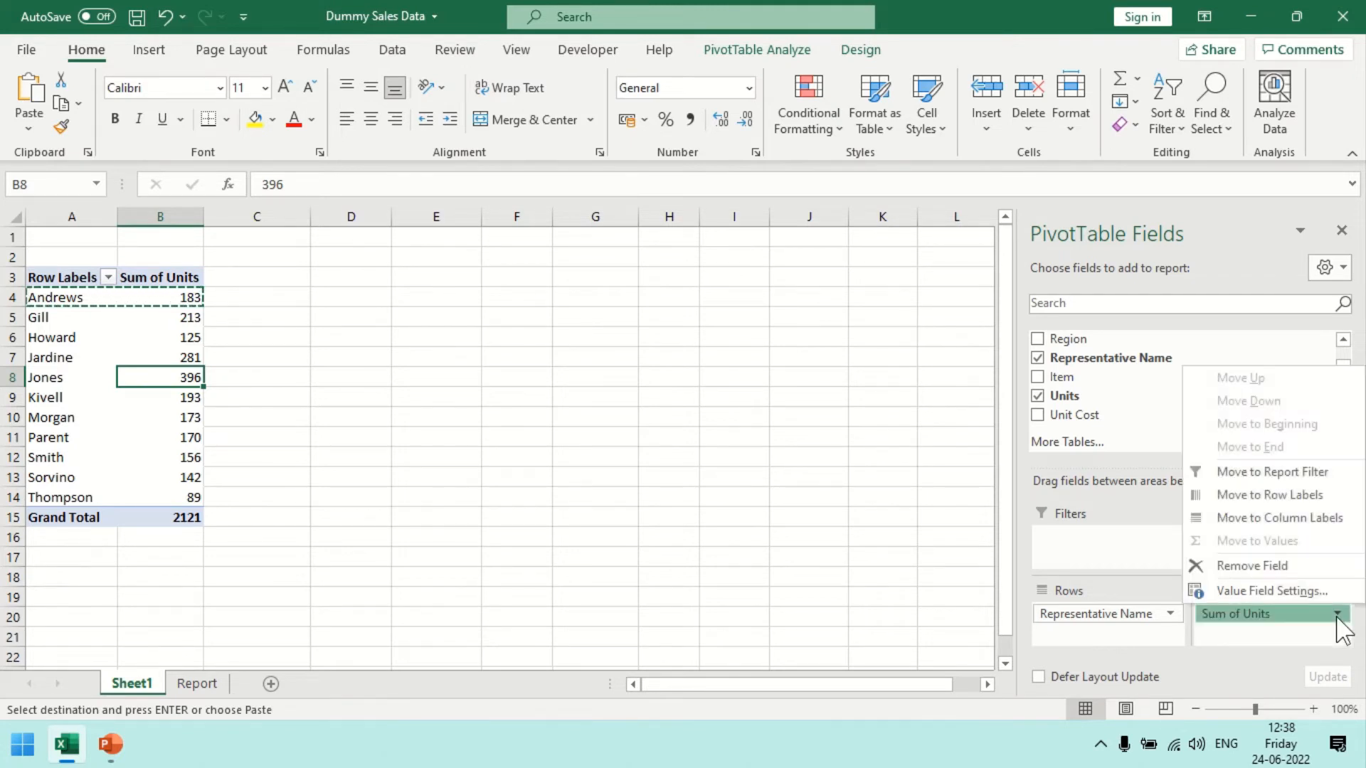
pyautogui.click(1320, 632)
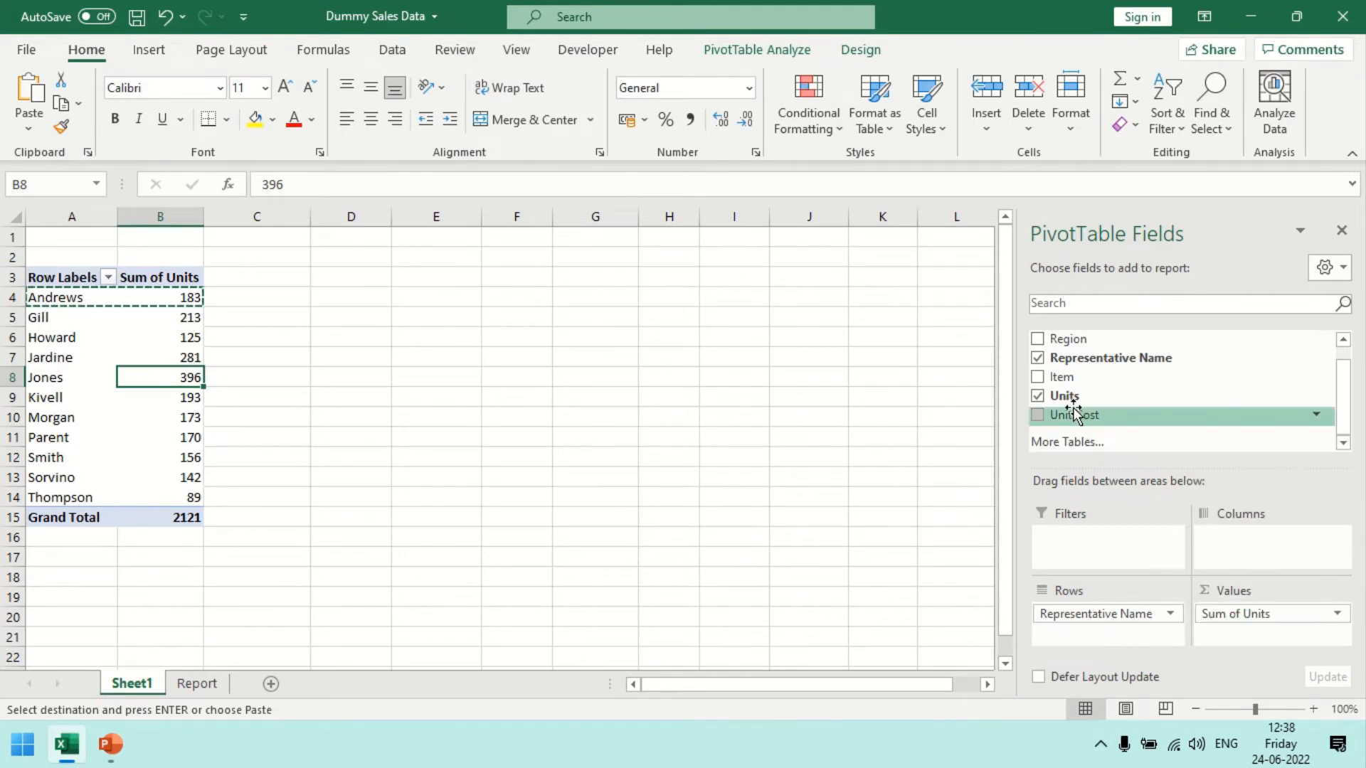
pyautogui.moveTo(1073, 416); pyautogui.dragTo(1269, 635)
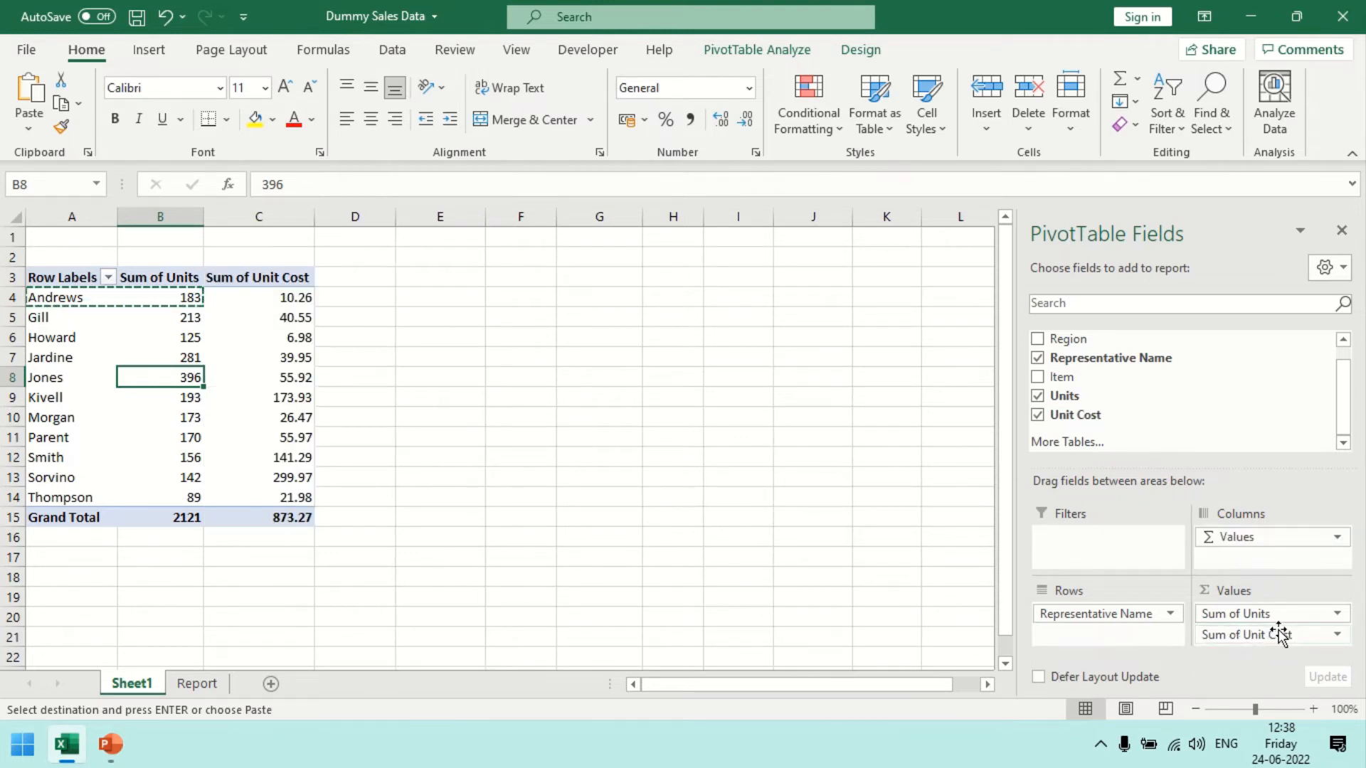
pyautogui.click(1336, 615)
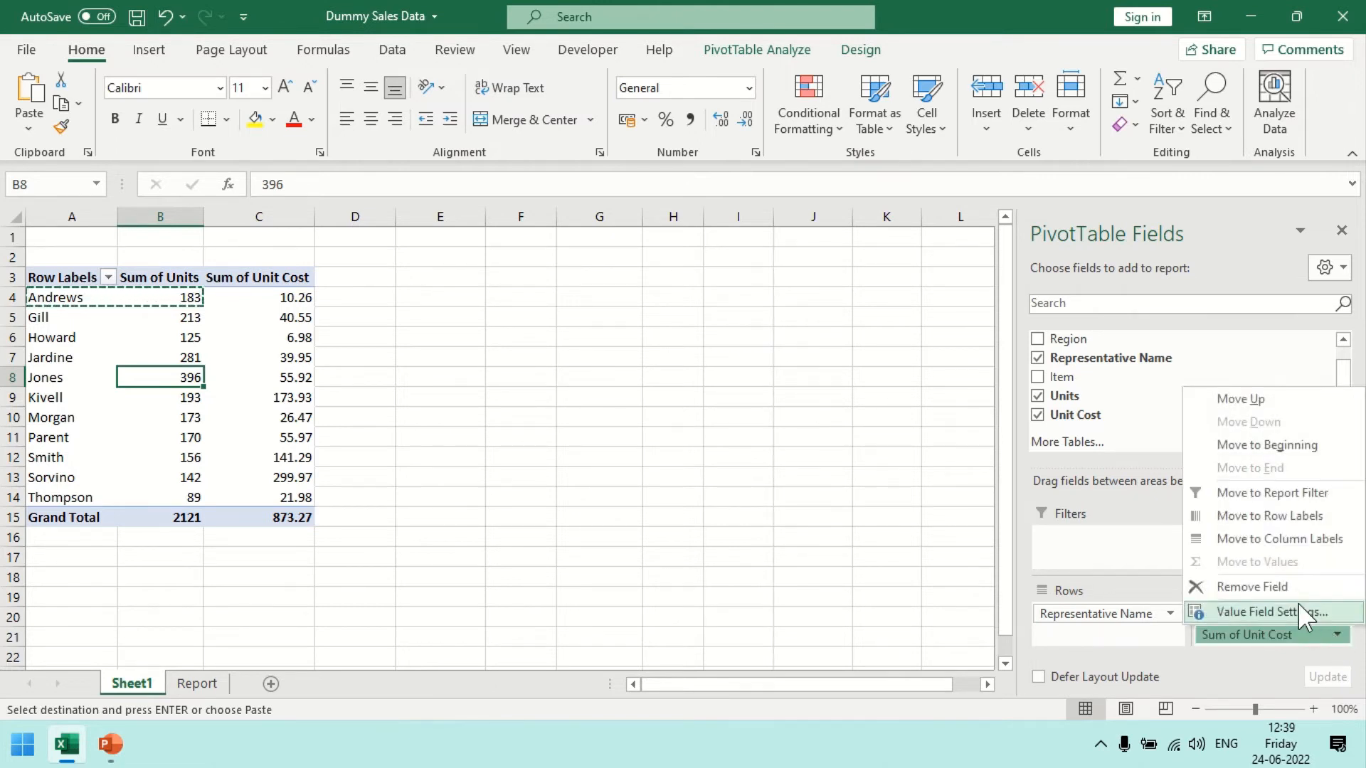
pyautogui.click(1266, 586)
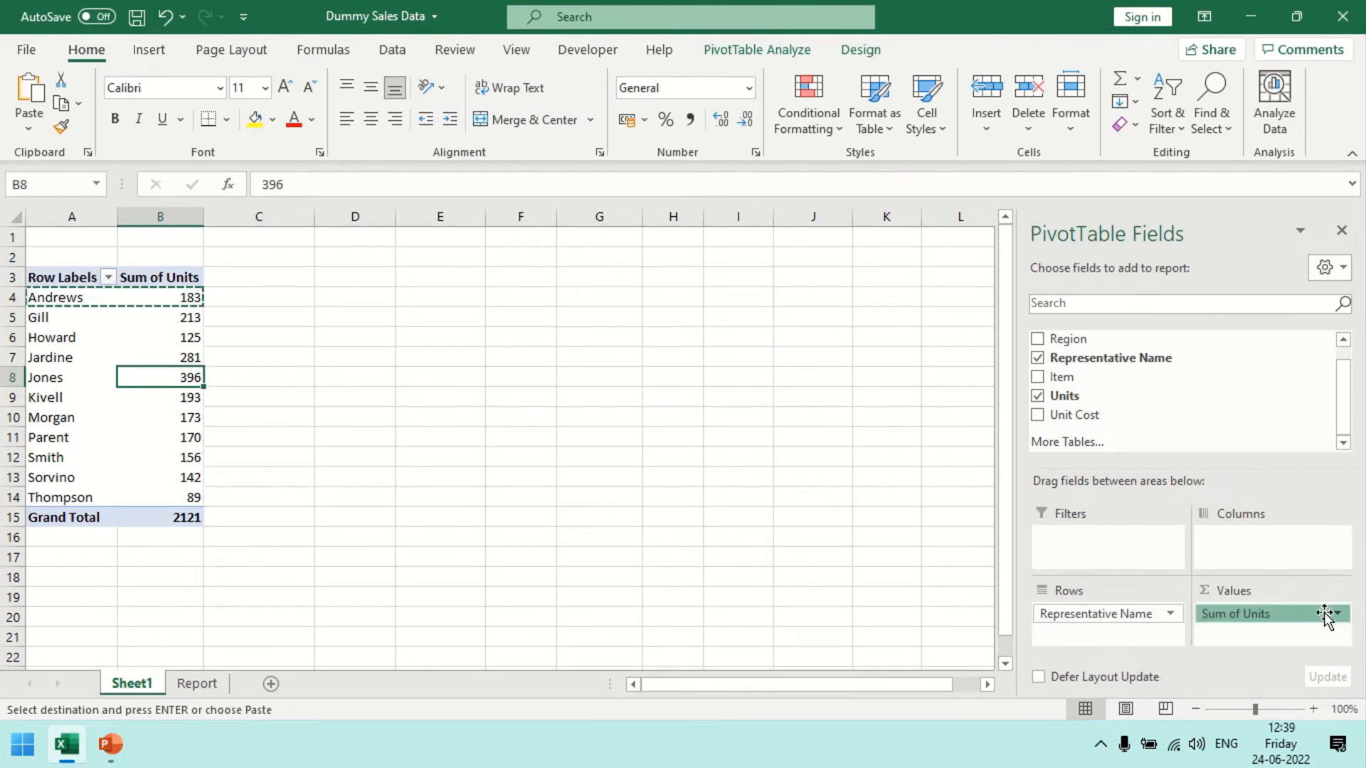
# Change the Units value field's summary calculation to Count
pyautogui.click(1336, 613)
pyautogui.click(1299, 593)
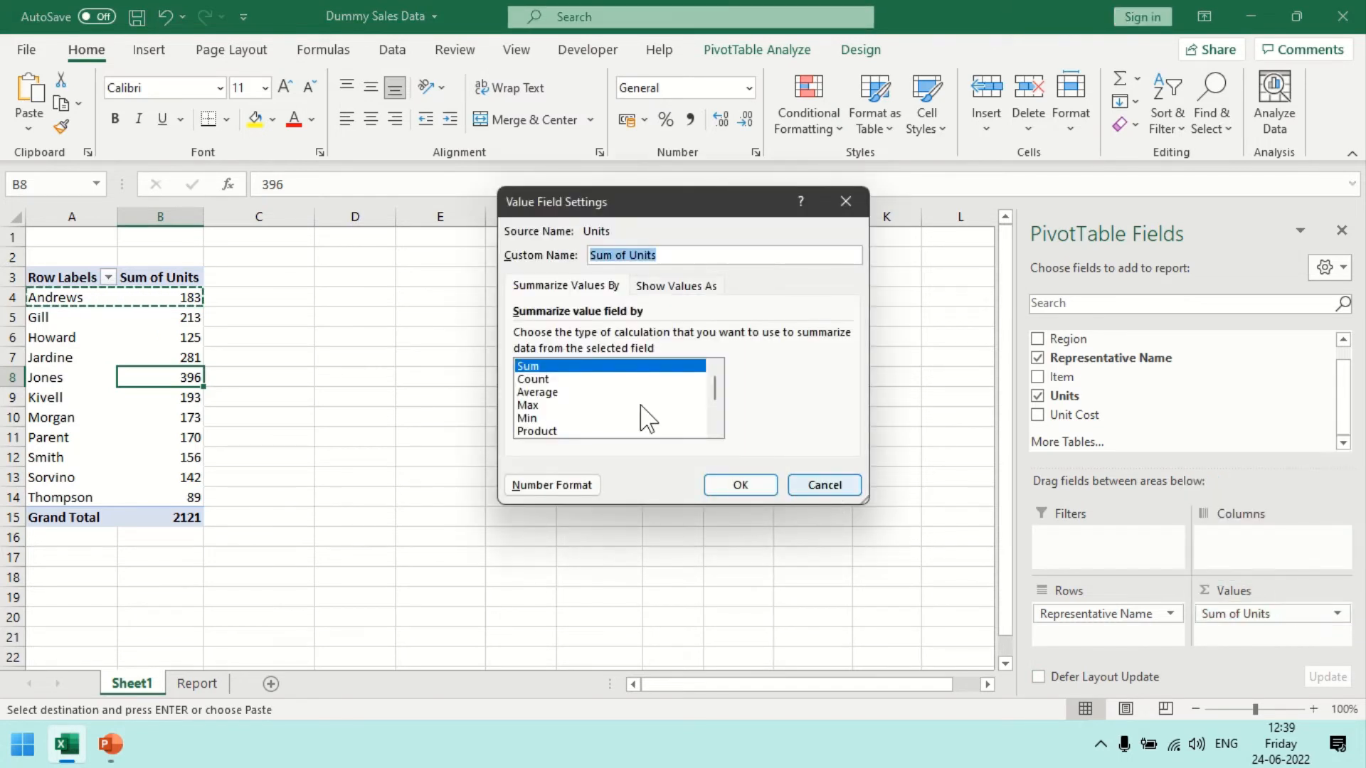
pyautogui.click(606, 392)
pyautogui.click(599, 379)
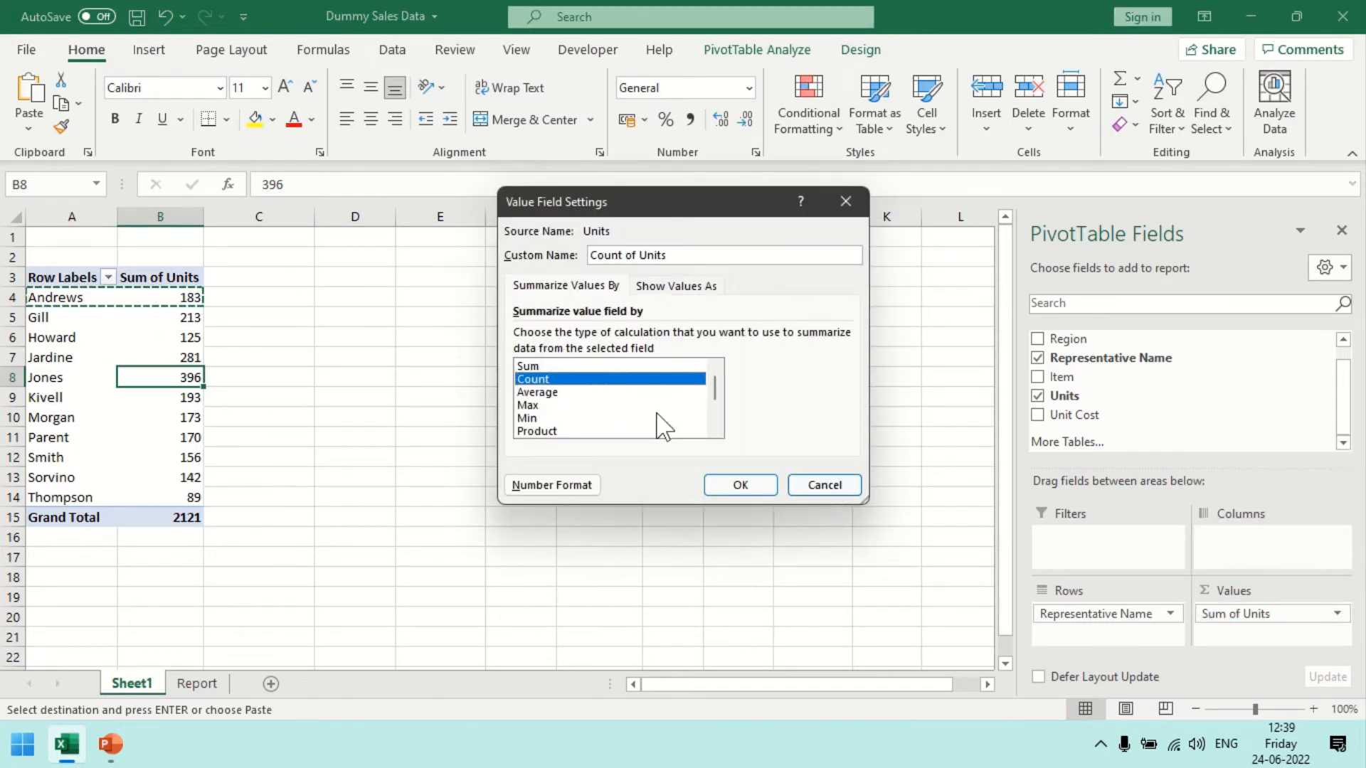
pyautogui.click(731, 483)
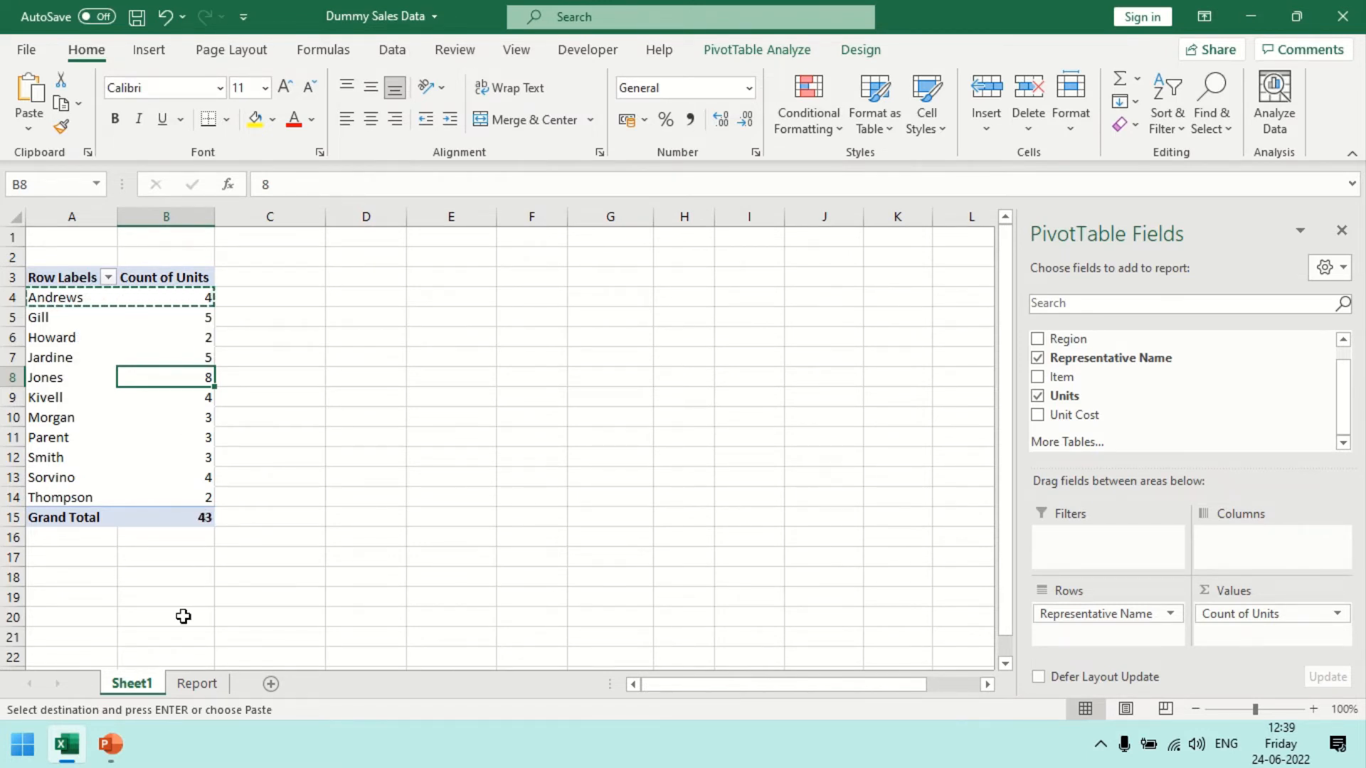
# Count the Representative Name entries on the Report sheet and compare them with the PivotTable's grand total on Sheet1
pyautogui.click(197, 683)
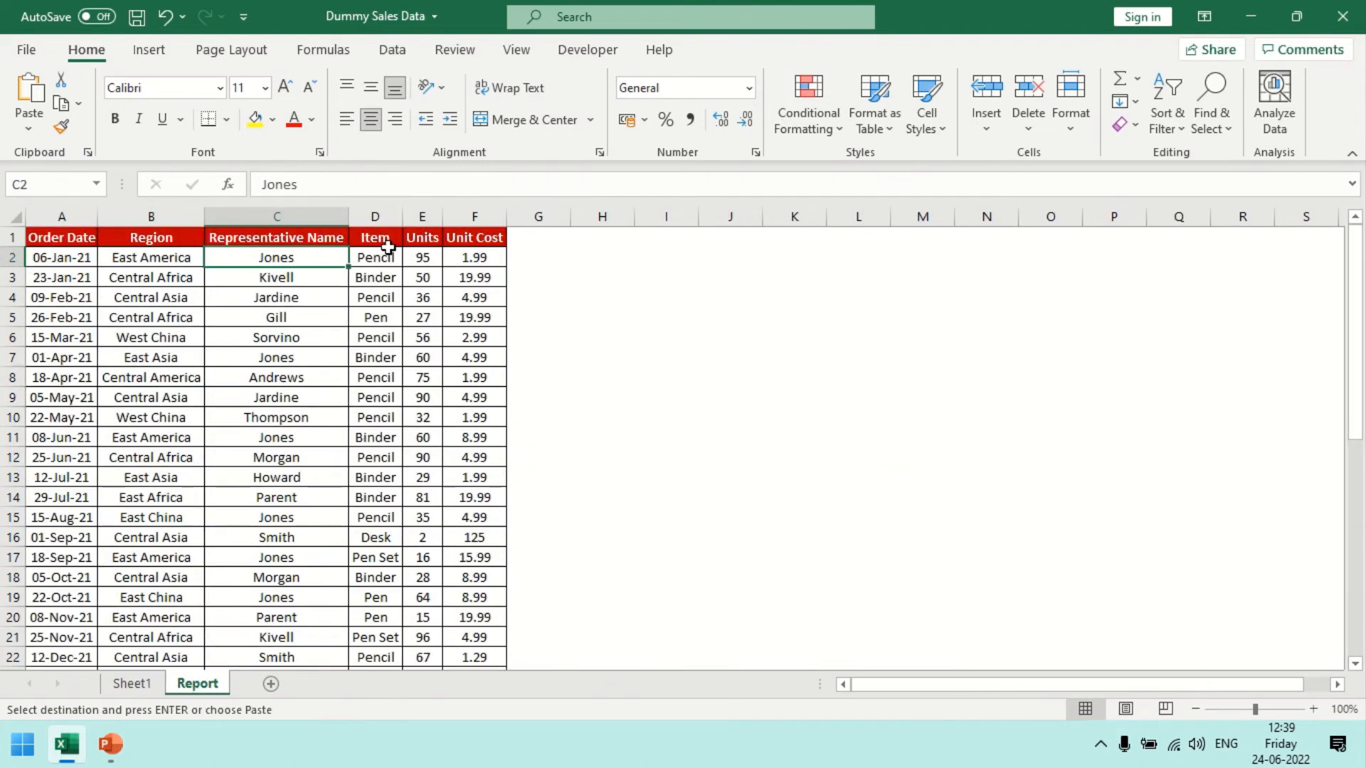
pyautogui.hotkey('ctrl', 'shift', 'Down')
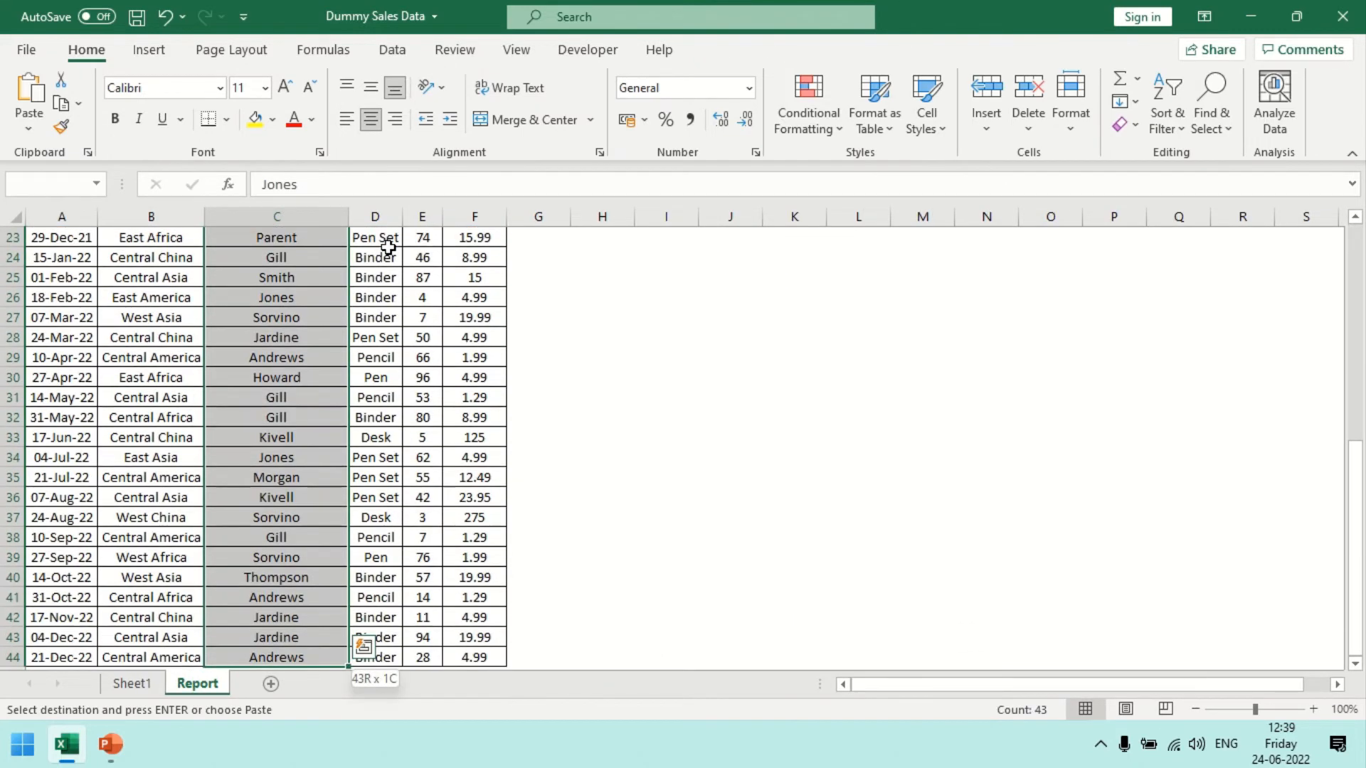
pyautogui.click(1299, 473)
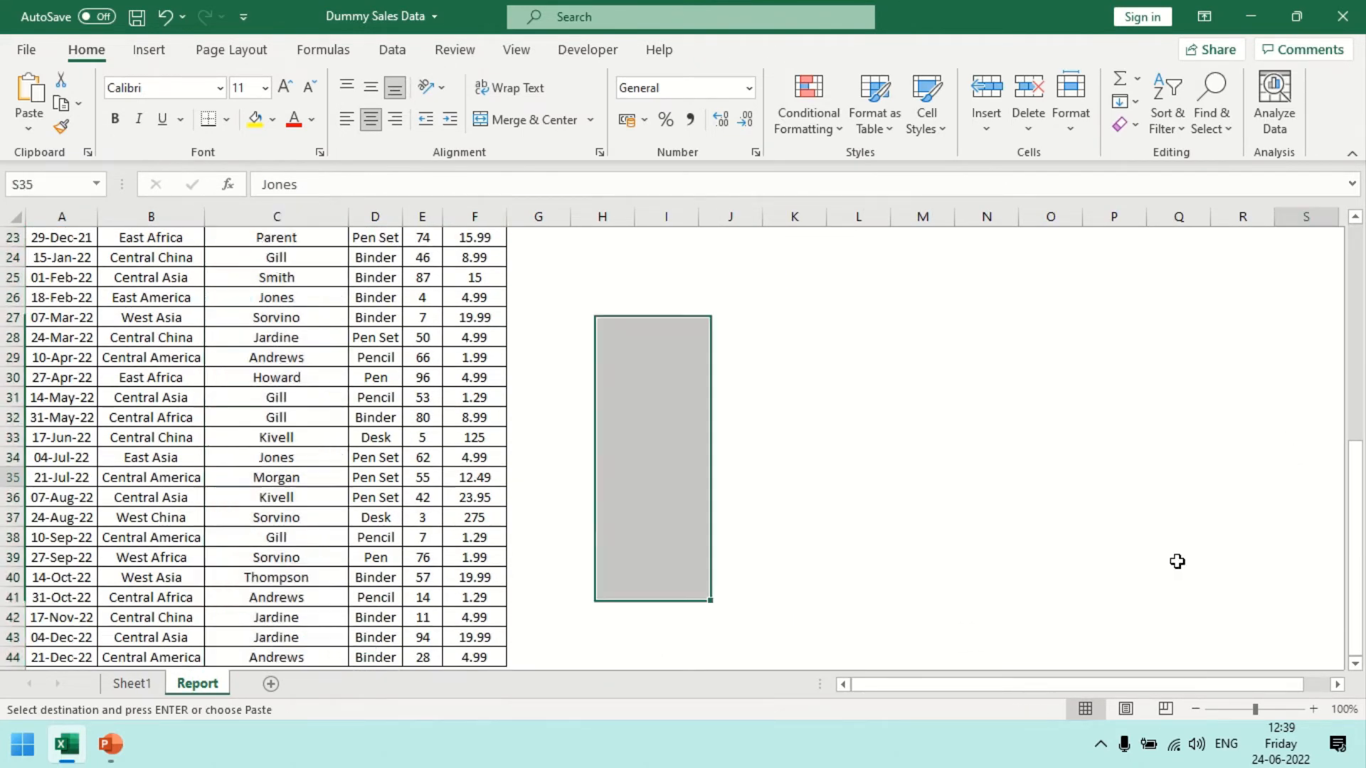
pyautogui.click(388, 414)
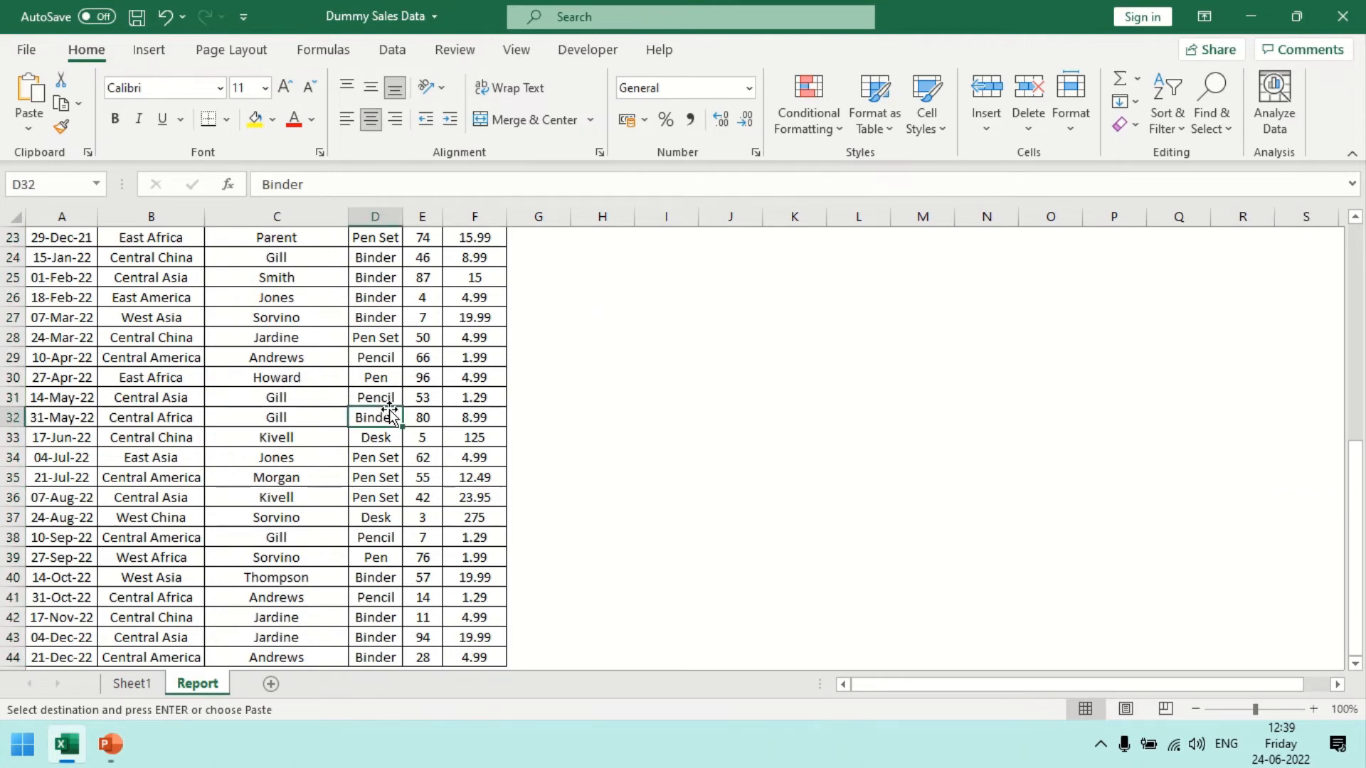
pyautogui.hotkey('ctrl', 'Home')
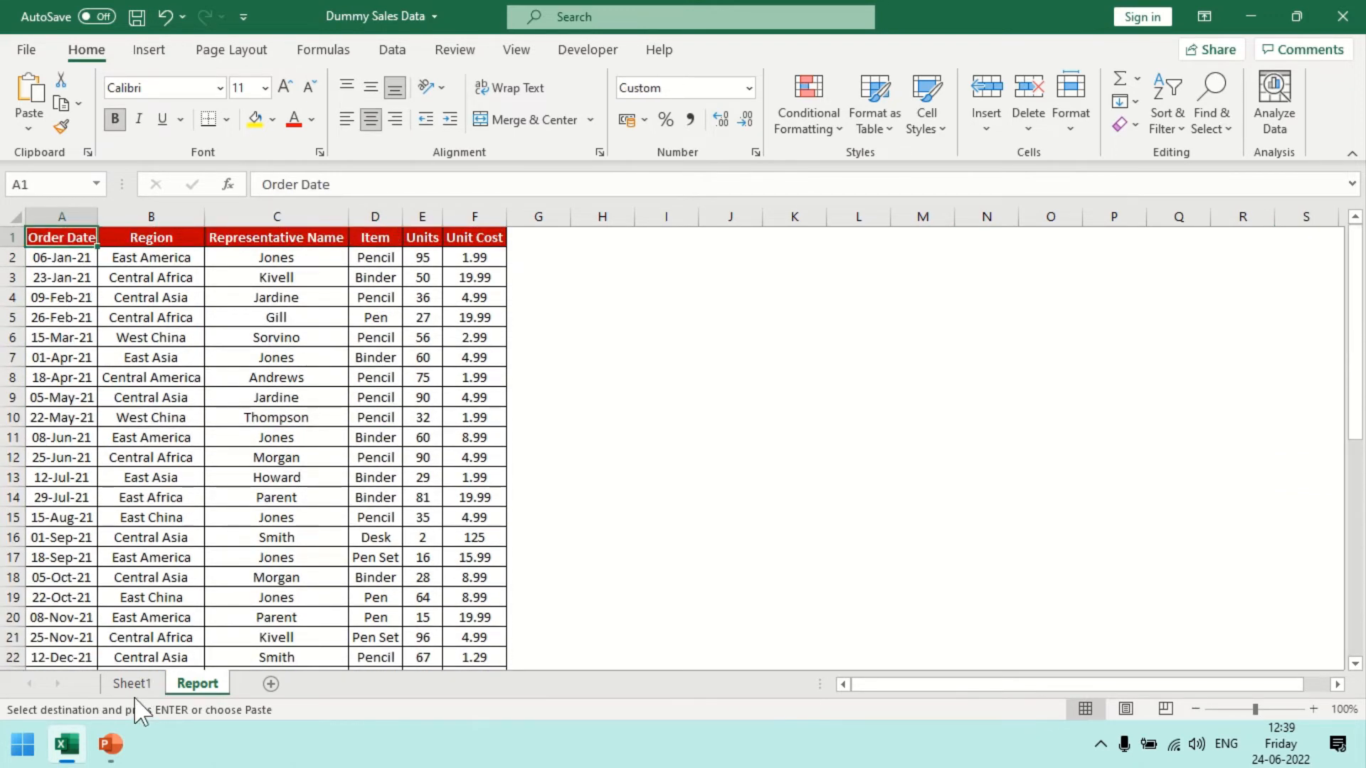
pyautogui.click(135, 688)
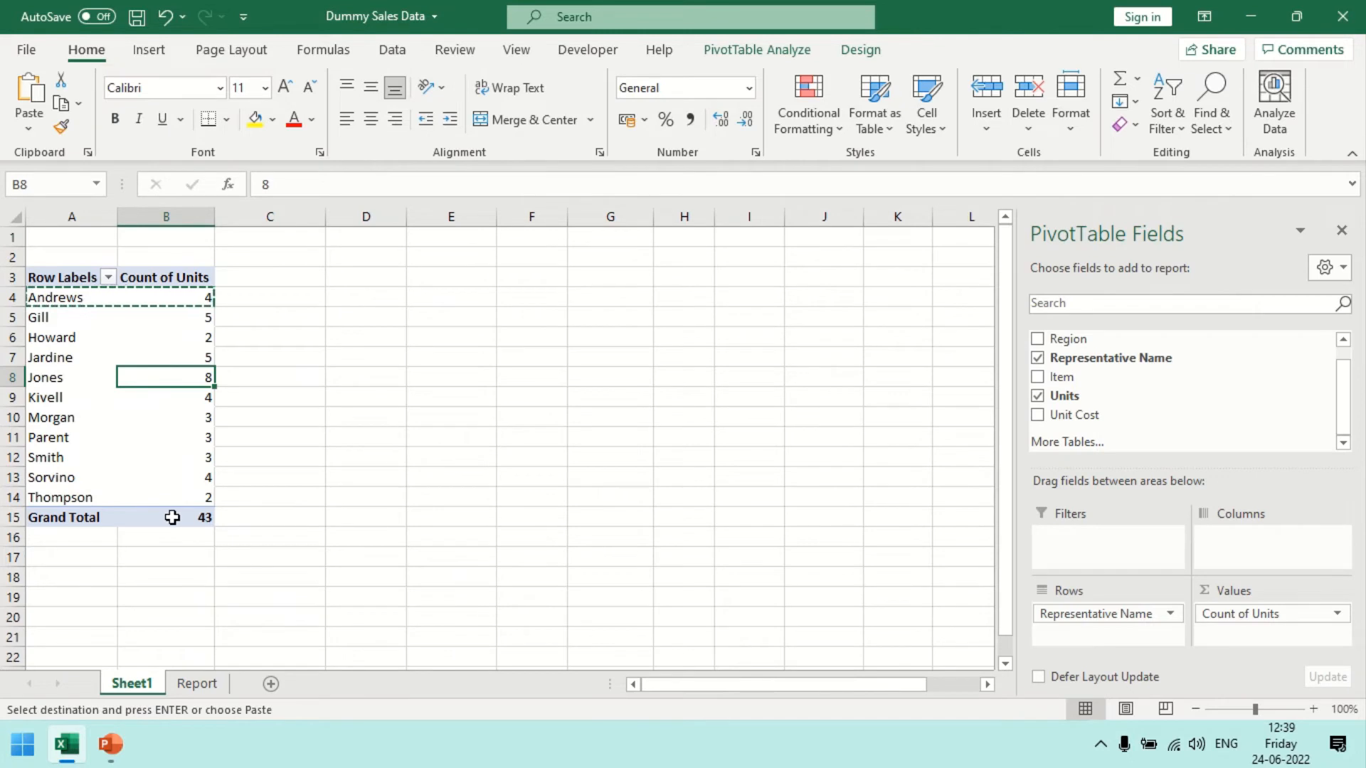
pyautogui.moveTo(172, 517)
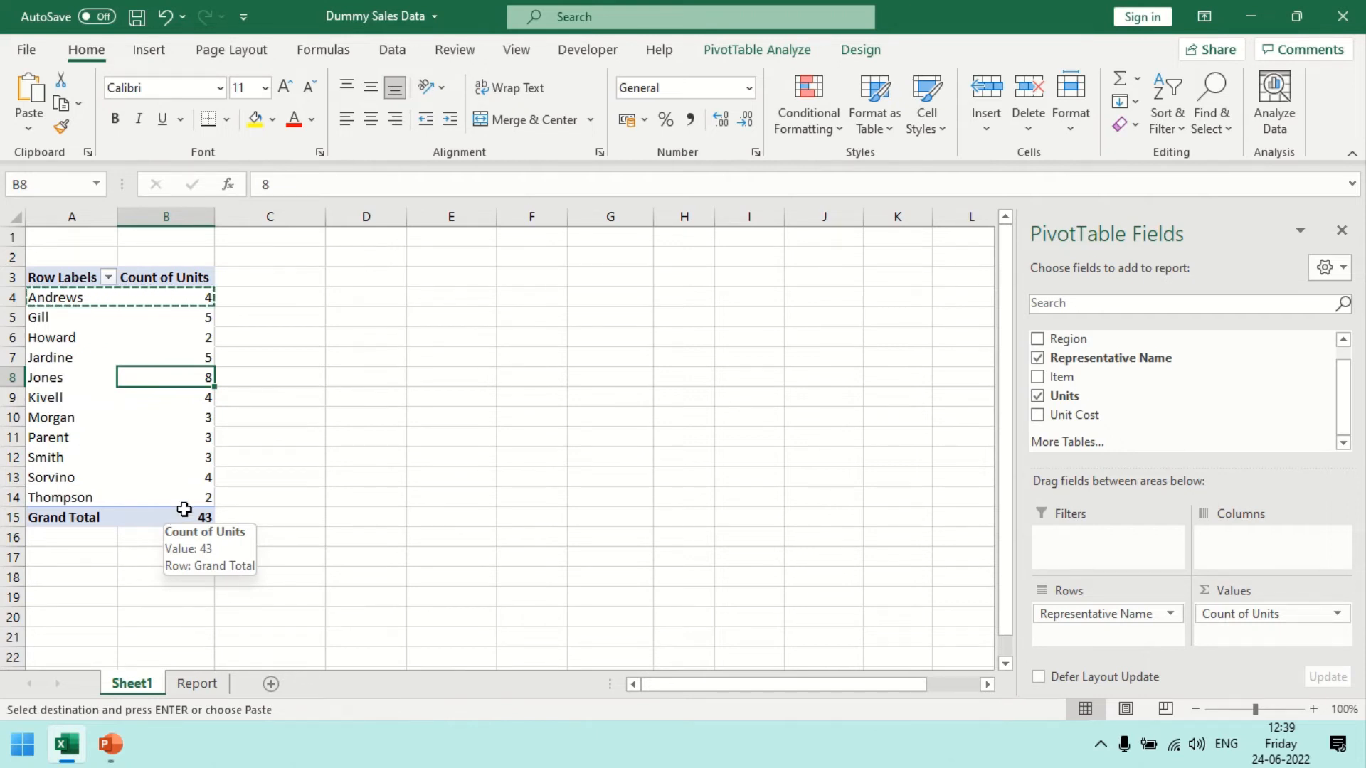
# Review the summary calculations offered in the Units value field settings and close them without changes
pyautogui.click(1338, 613)
pyautogui.click(1308, 591)
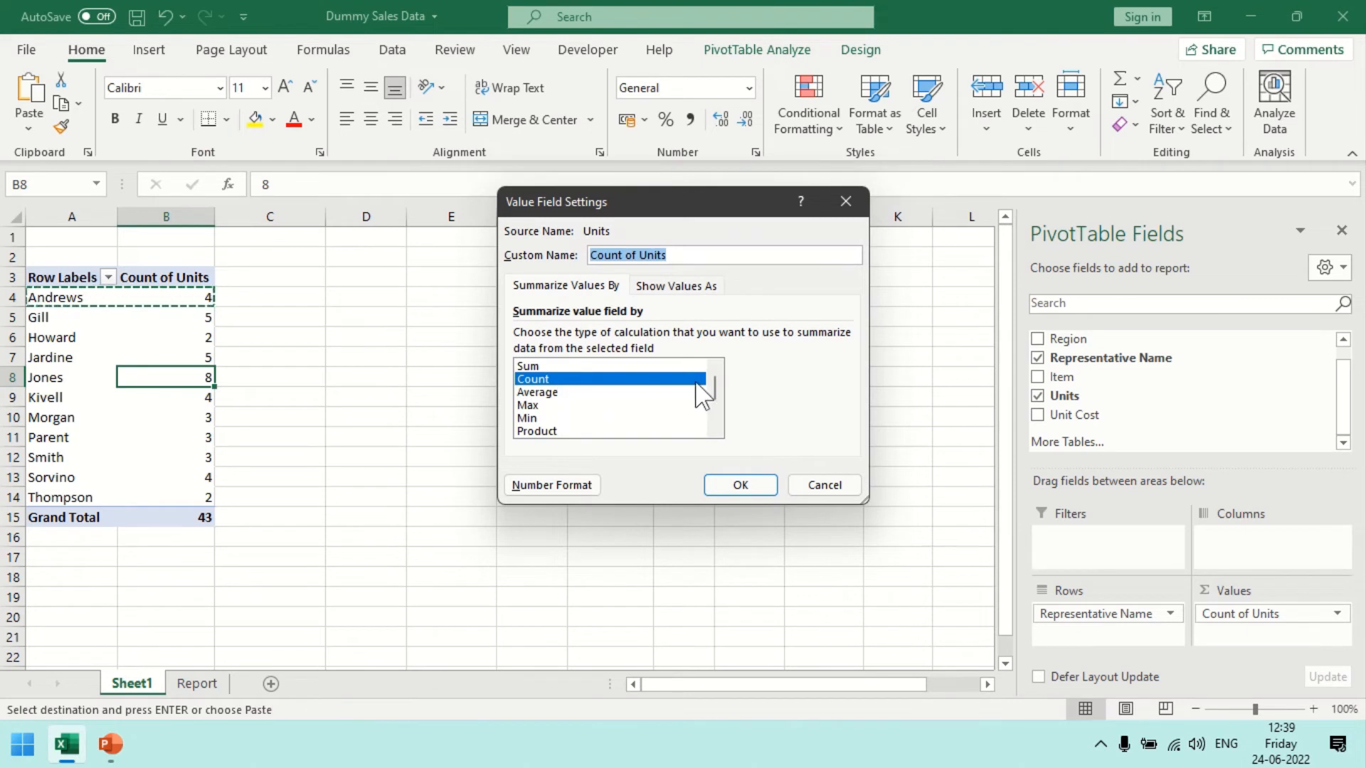
pyautogui.moveTo(716, 382)
pyautogui.mouseDown()
pyautogui.moveTo(716, 420)
pyautogui.moveTo(716, 356)
pyautogui.mouseUp()
pyautogui.click(804, 483)
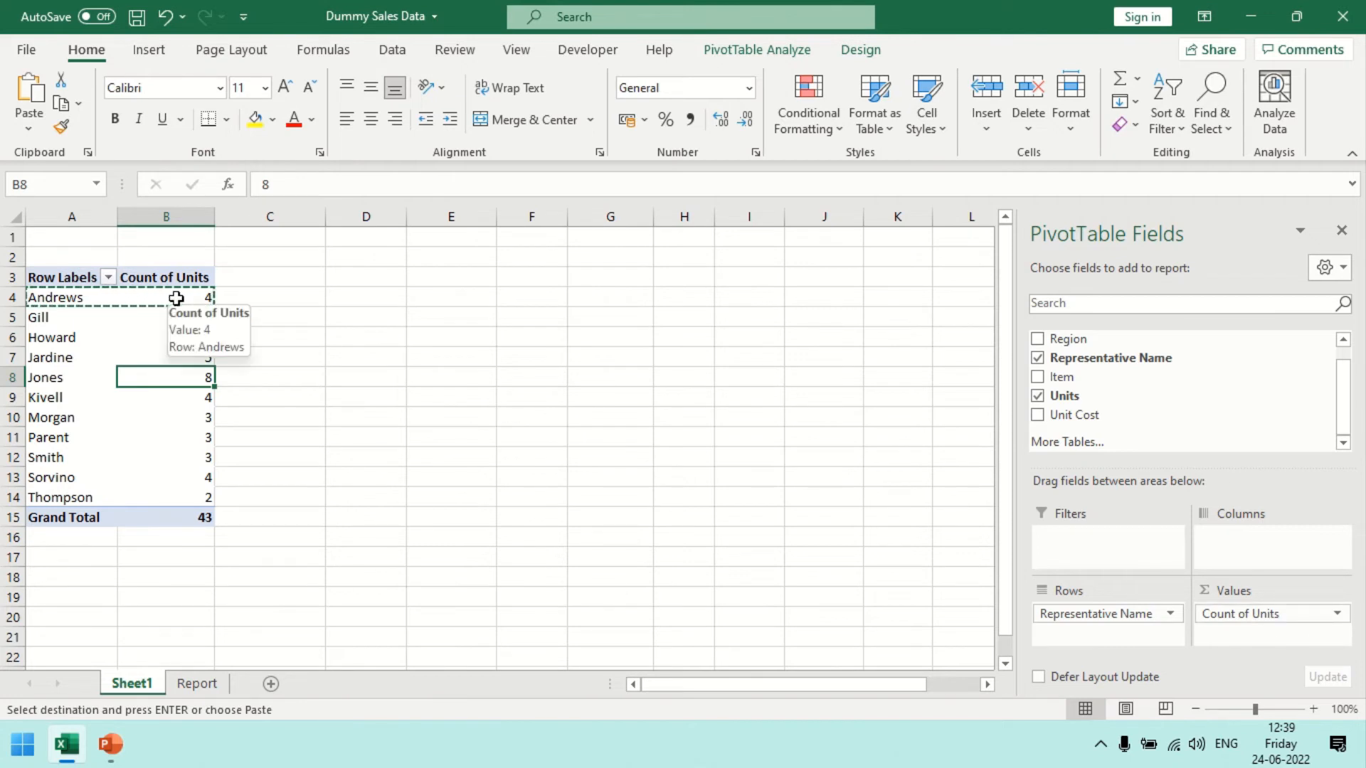
# Set the Units value field to summarize by Sum and select the representatives' unit sums in B4:B14
pyautogui.click(1337, 614)
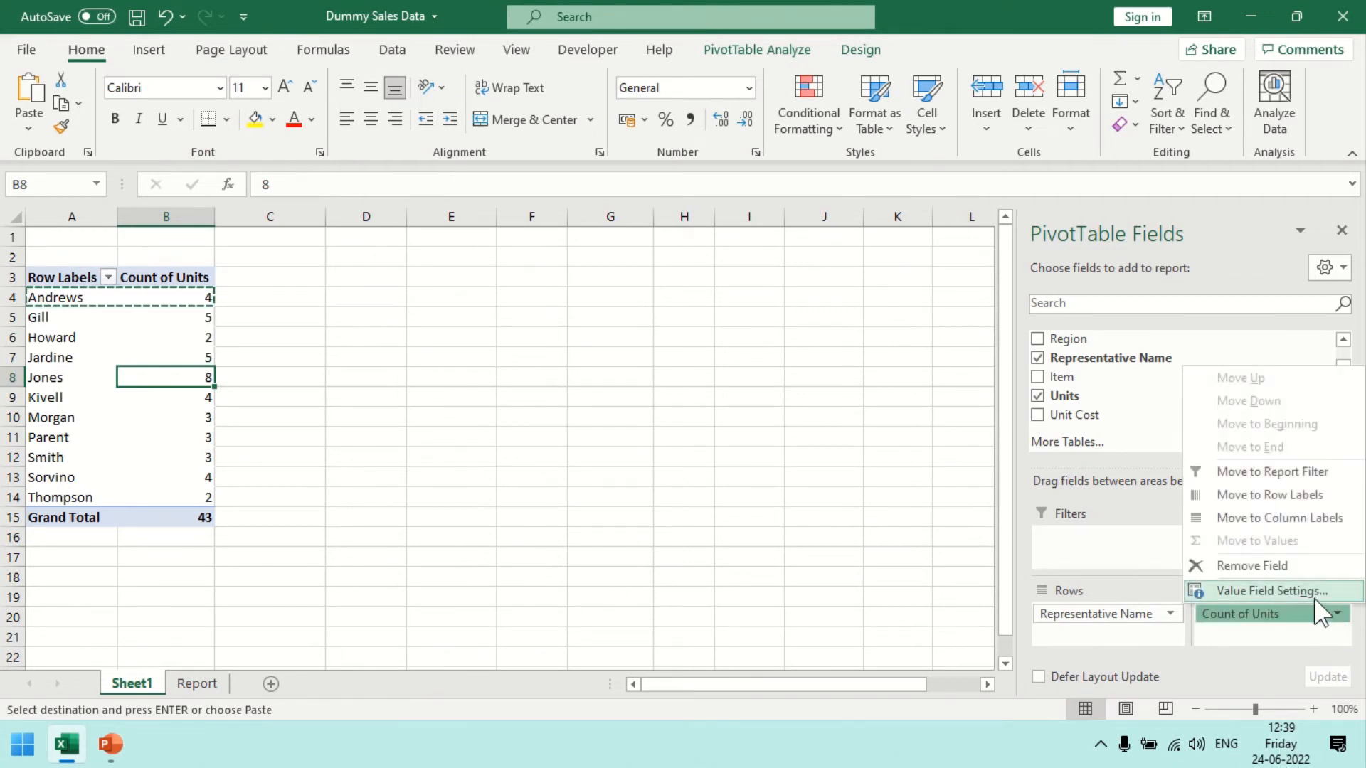
pyautogui.click(1312, 593)
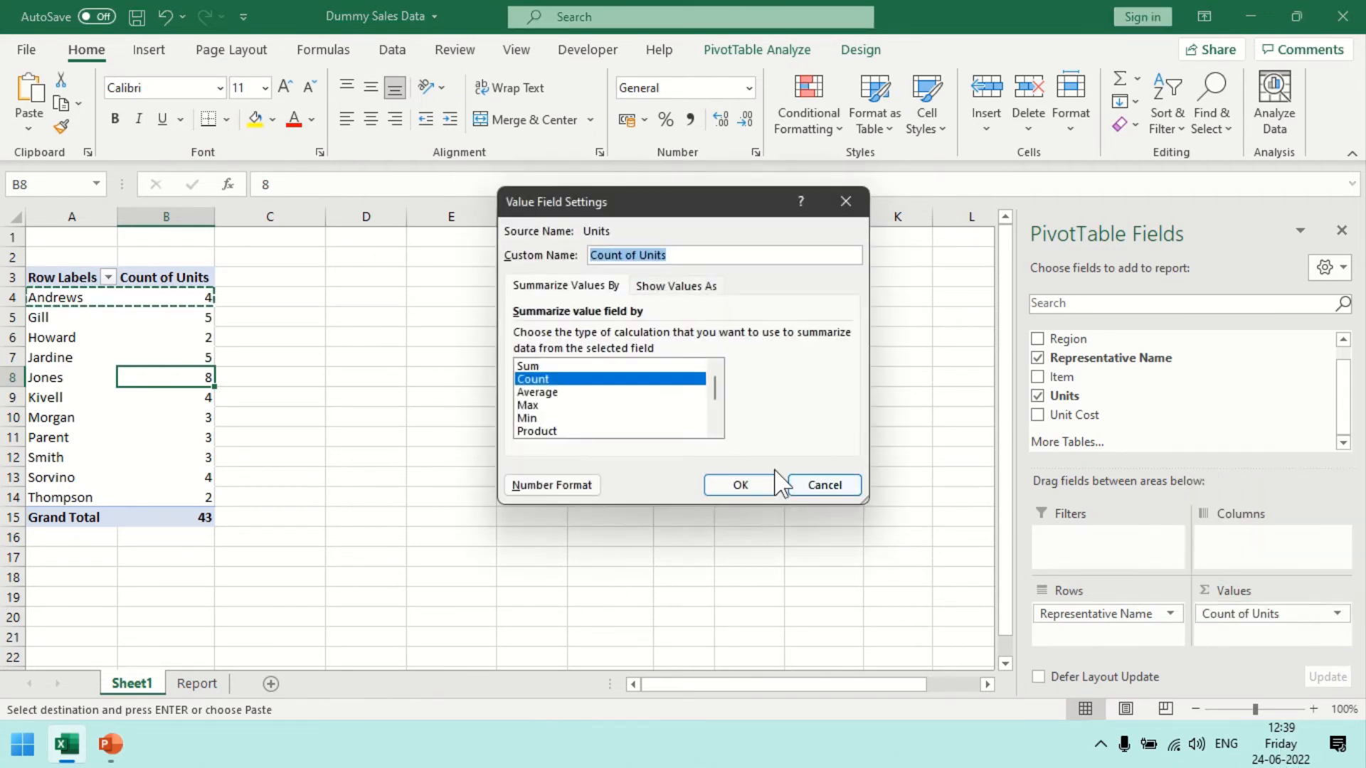
pyautogui.click(631, 367)
pyautogui.press('Return')
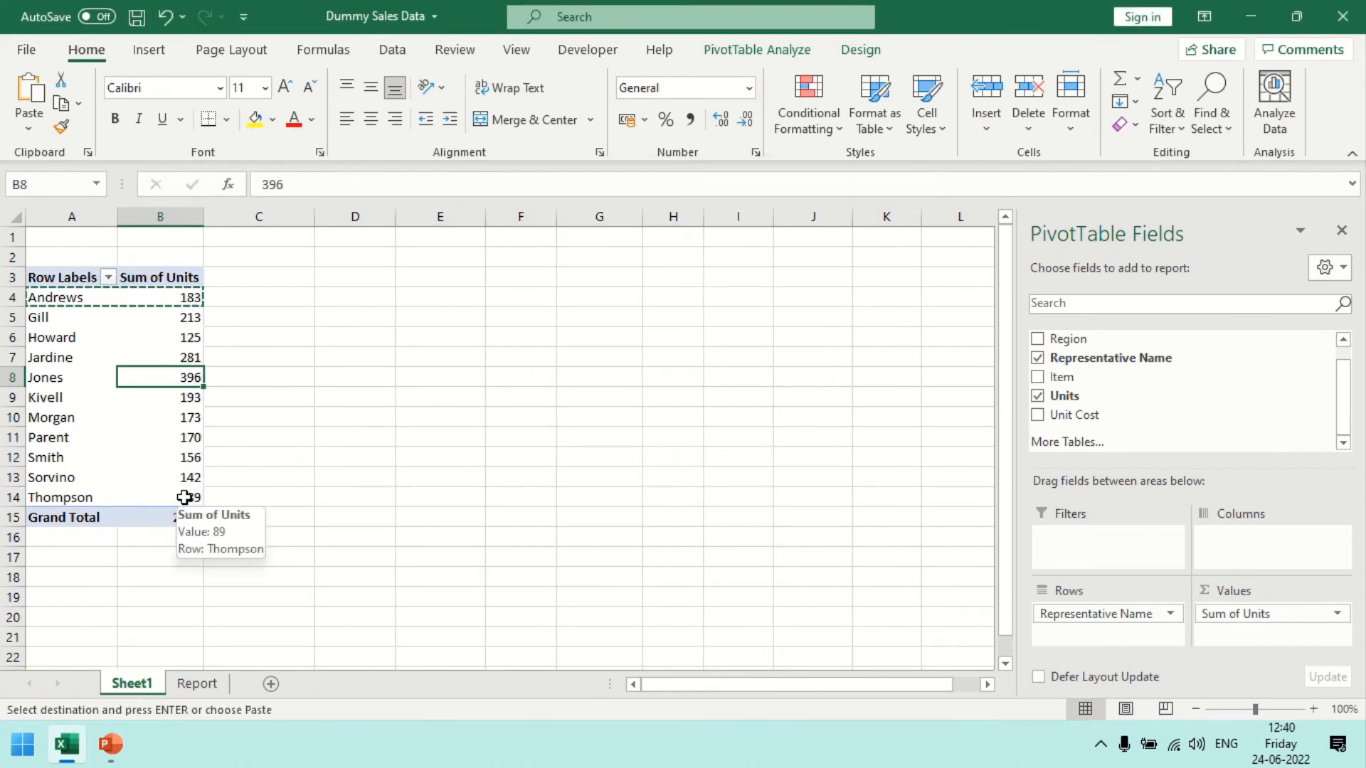
pyautogui.moveTo(184, 497); pyautogui.dragTo(167, 304)
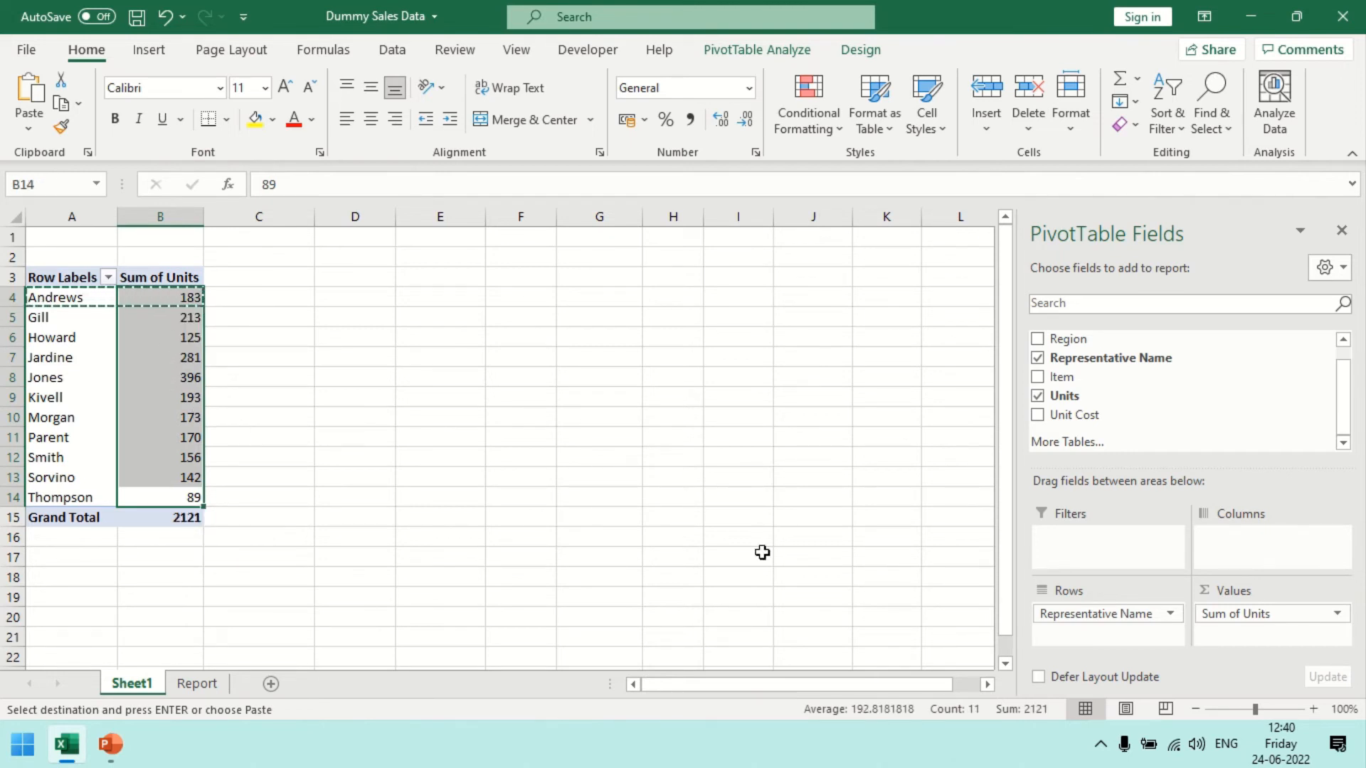
# Show the Sum of Units values as % of Grand Total
pyautogui.click(1337, 614)
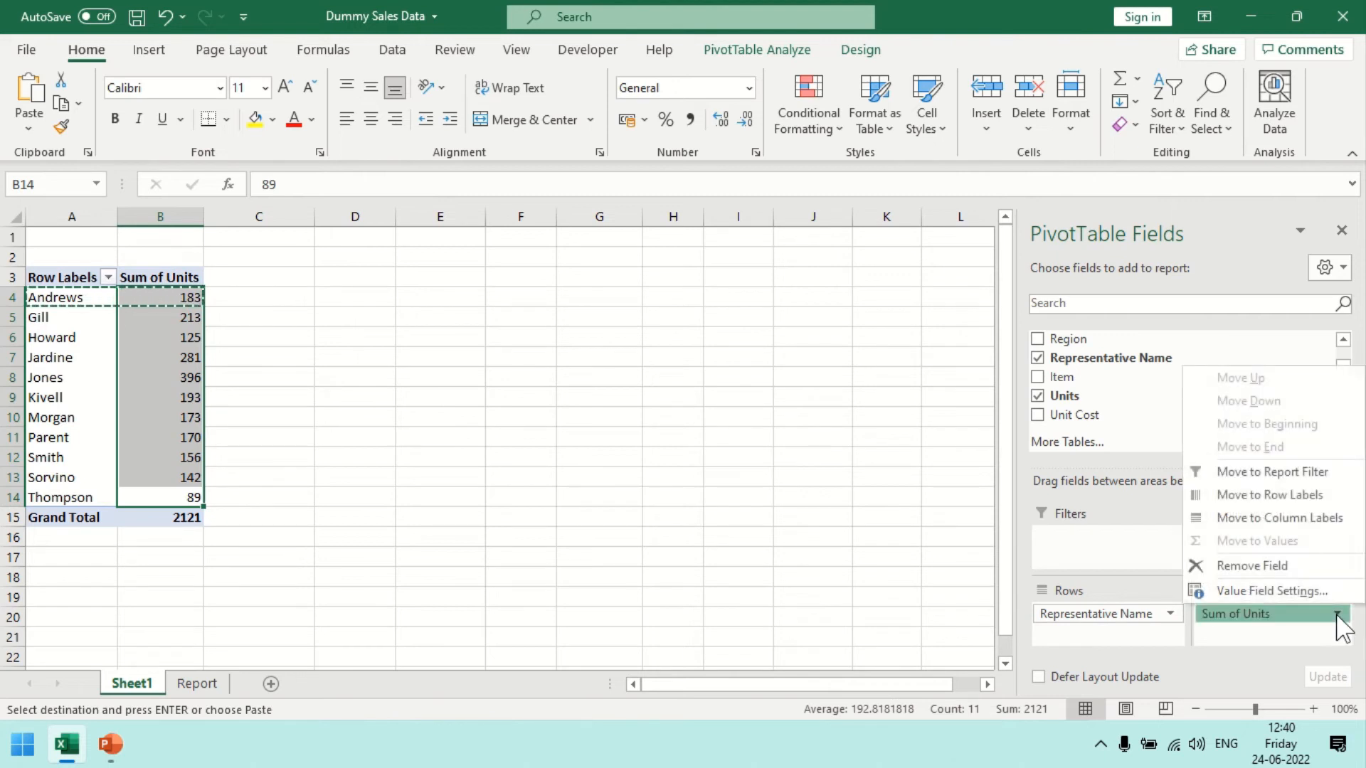
pyautogui.click(1304, 593)
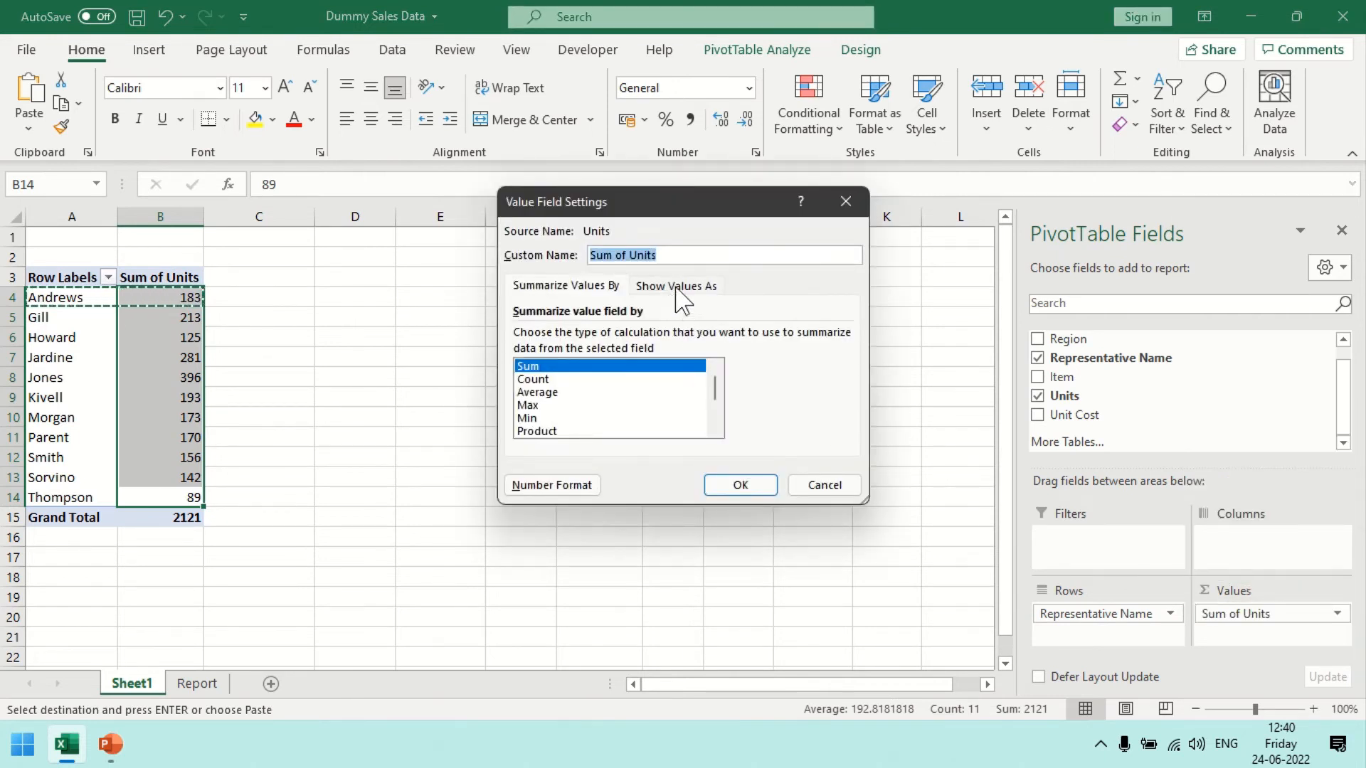
pyautogui.click(683, 288)
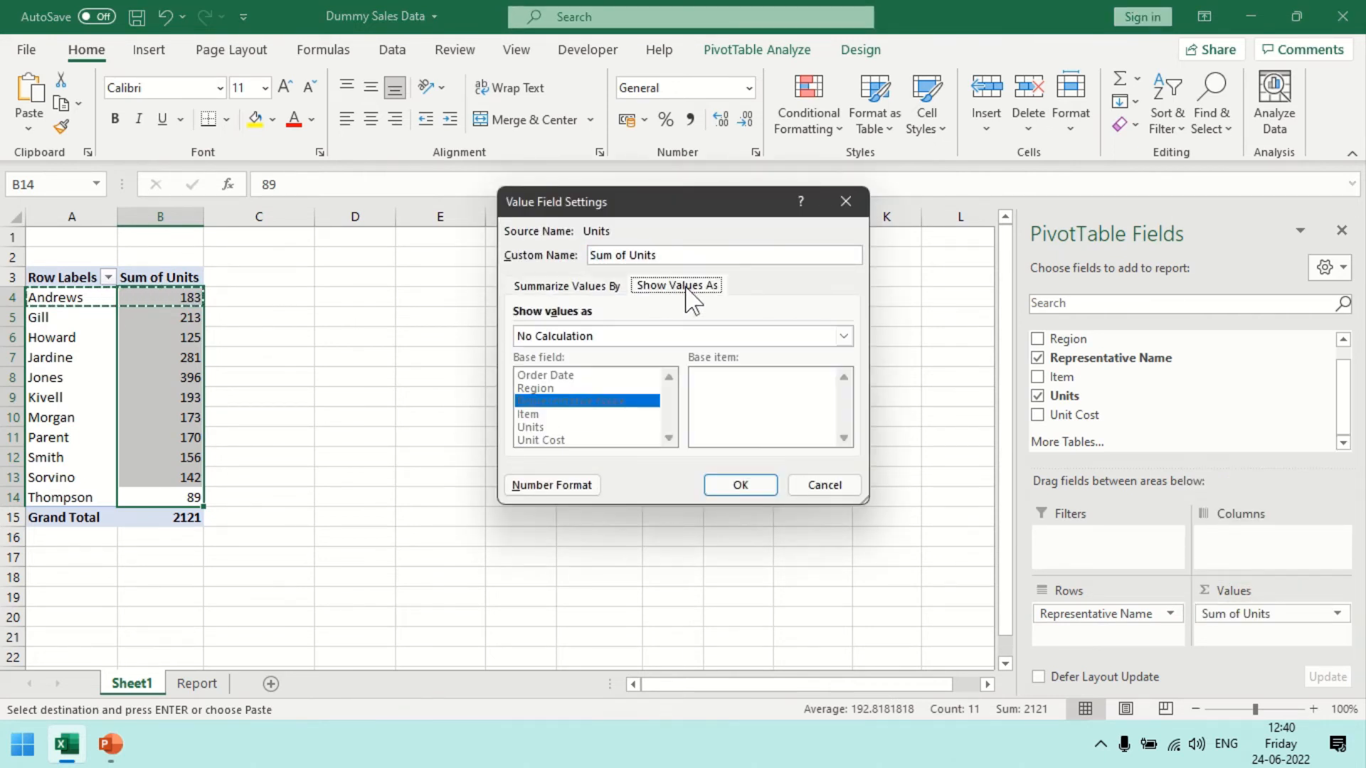
pyautogui.click(606, 342)
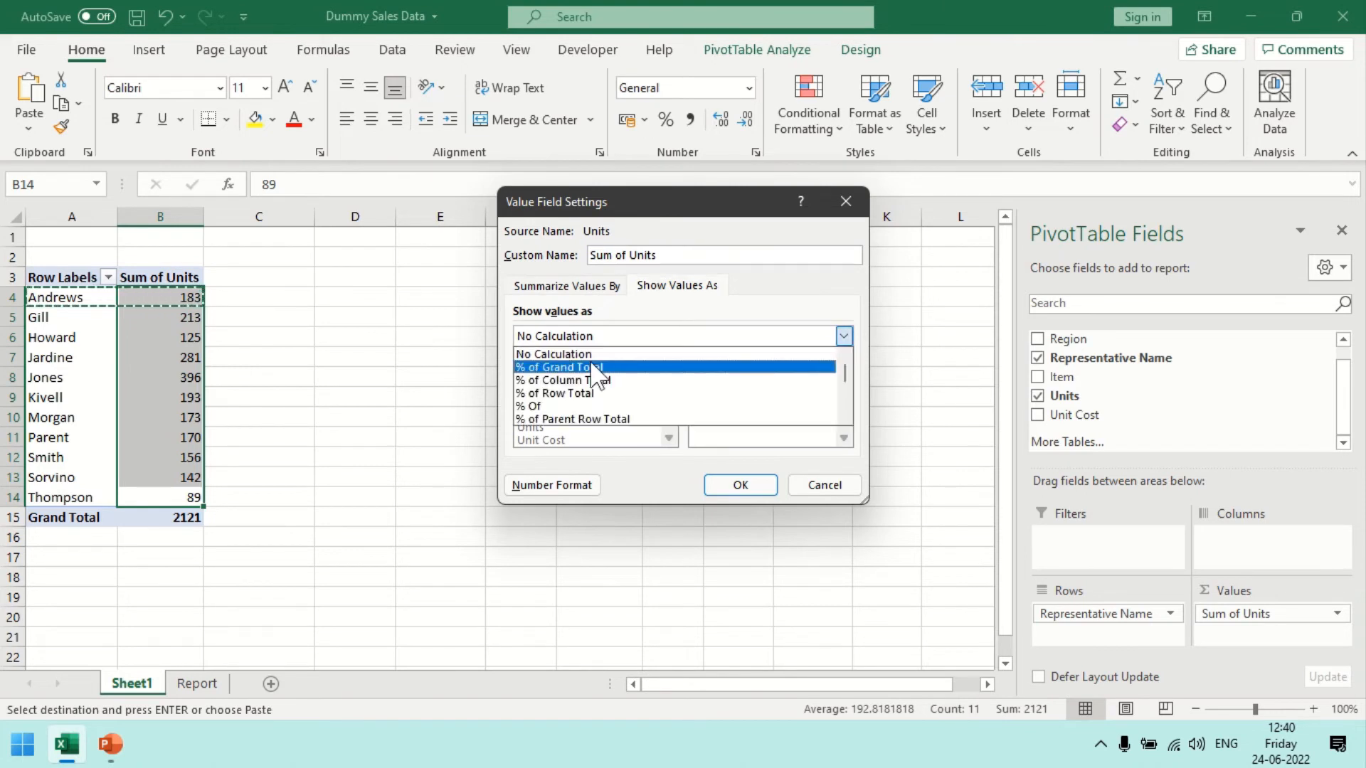
pyautogui.click(596, 367)
pyautogui.click(733, 485)
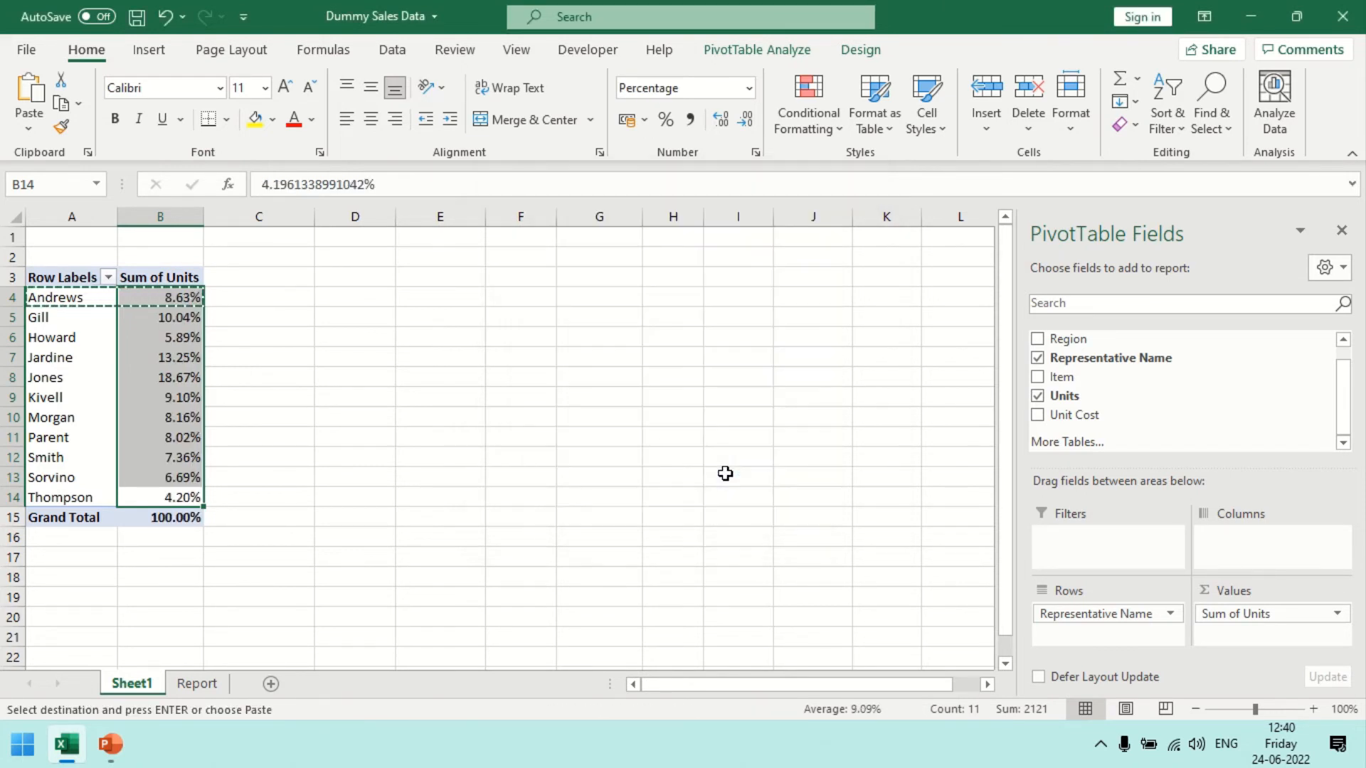
# Examine the grand total percentage, each representative's share in B4:B14 and the representative names
pyautogui.click(268, 344)
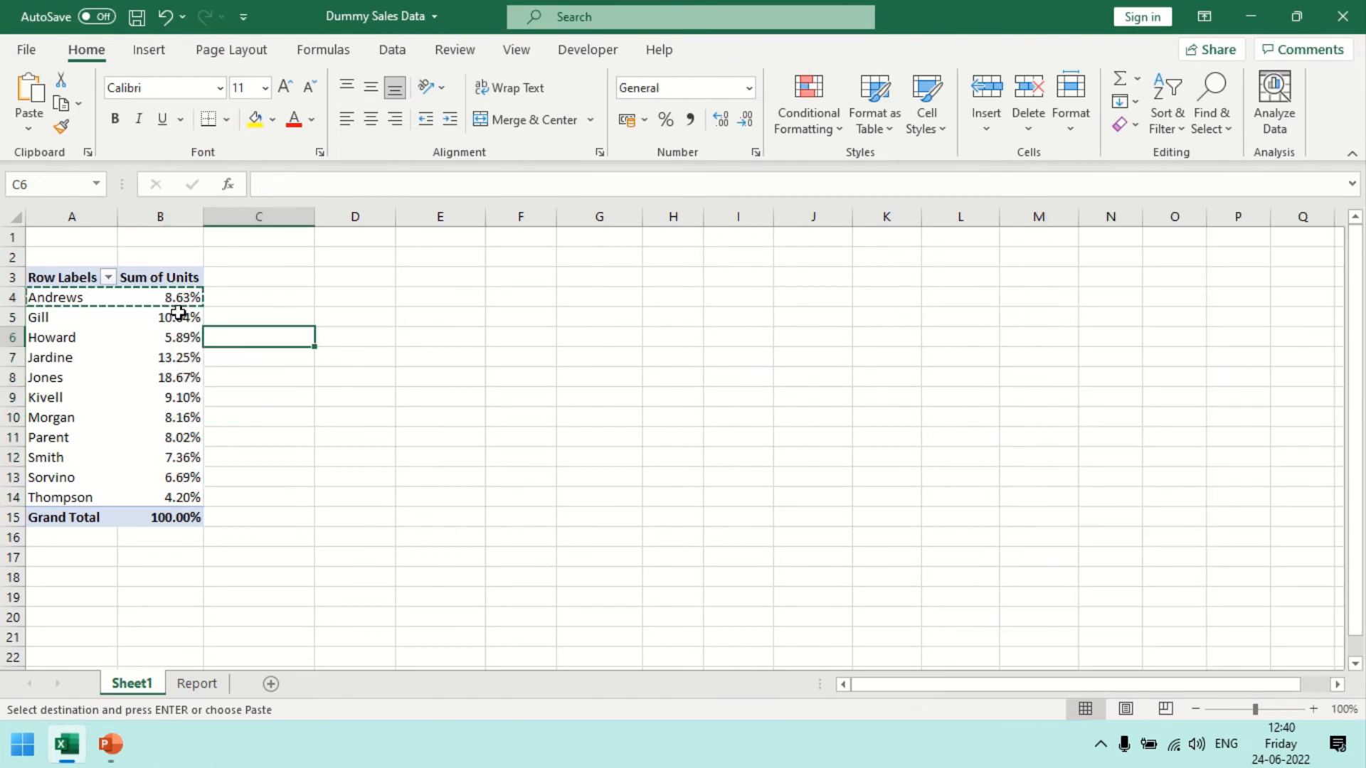
pyautogui.click(167, 520)
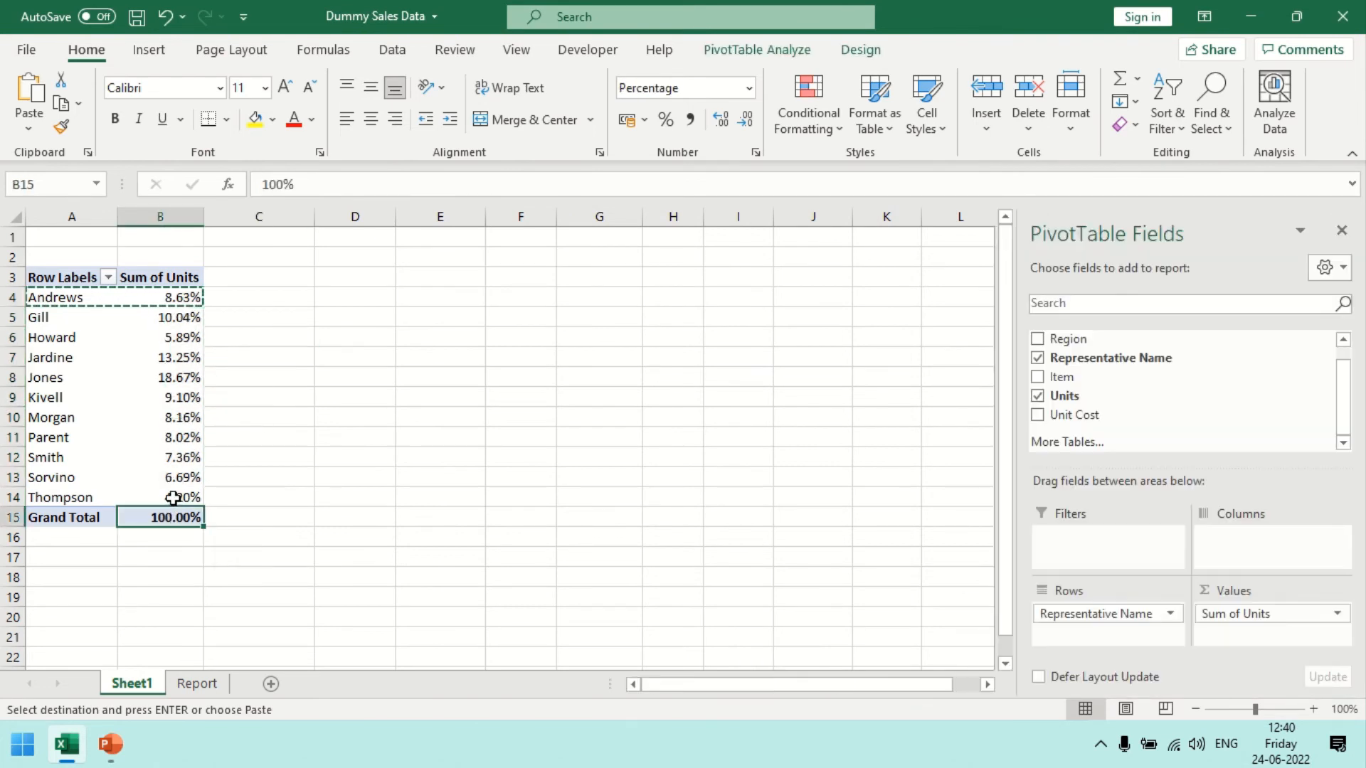
pyautogui.moveTo(180, 496); pyautogui.dragTo(162, 299)
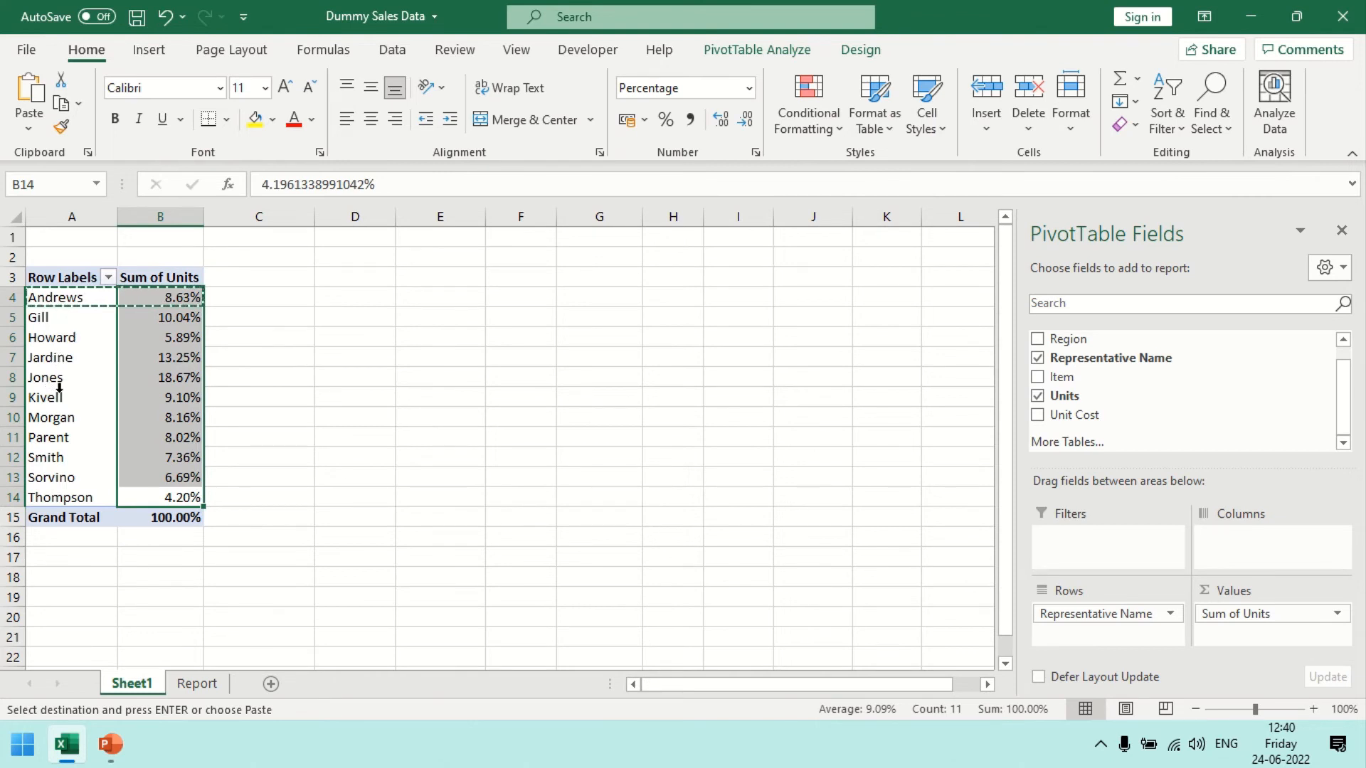
pyautogui.click(62, 448)
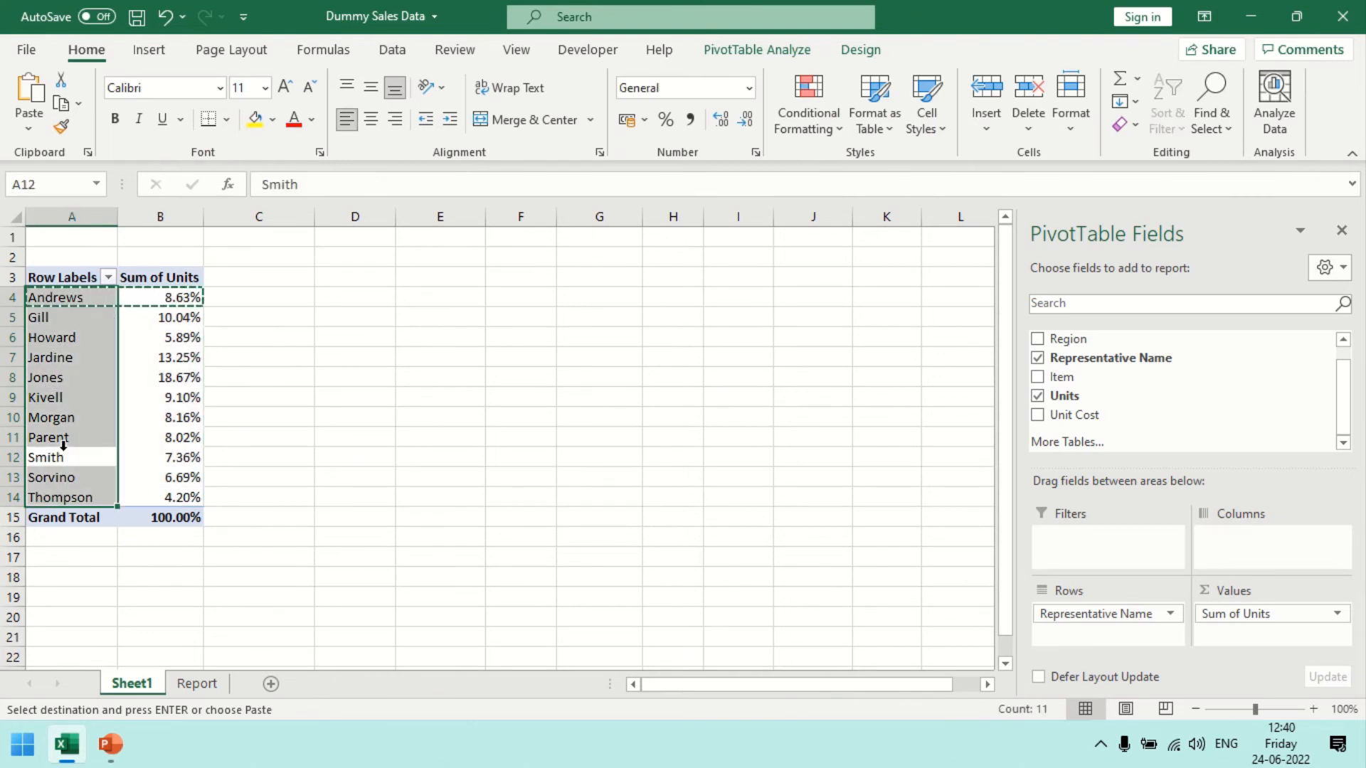
# Insert a Region slicer for the PivotTable and move it up and across to columns F to H beside the table
pyautogui.click(251, 454)
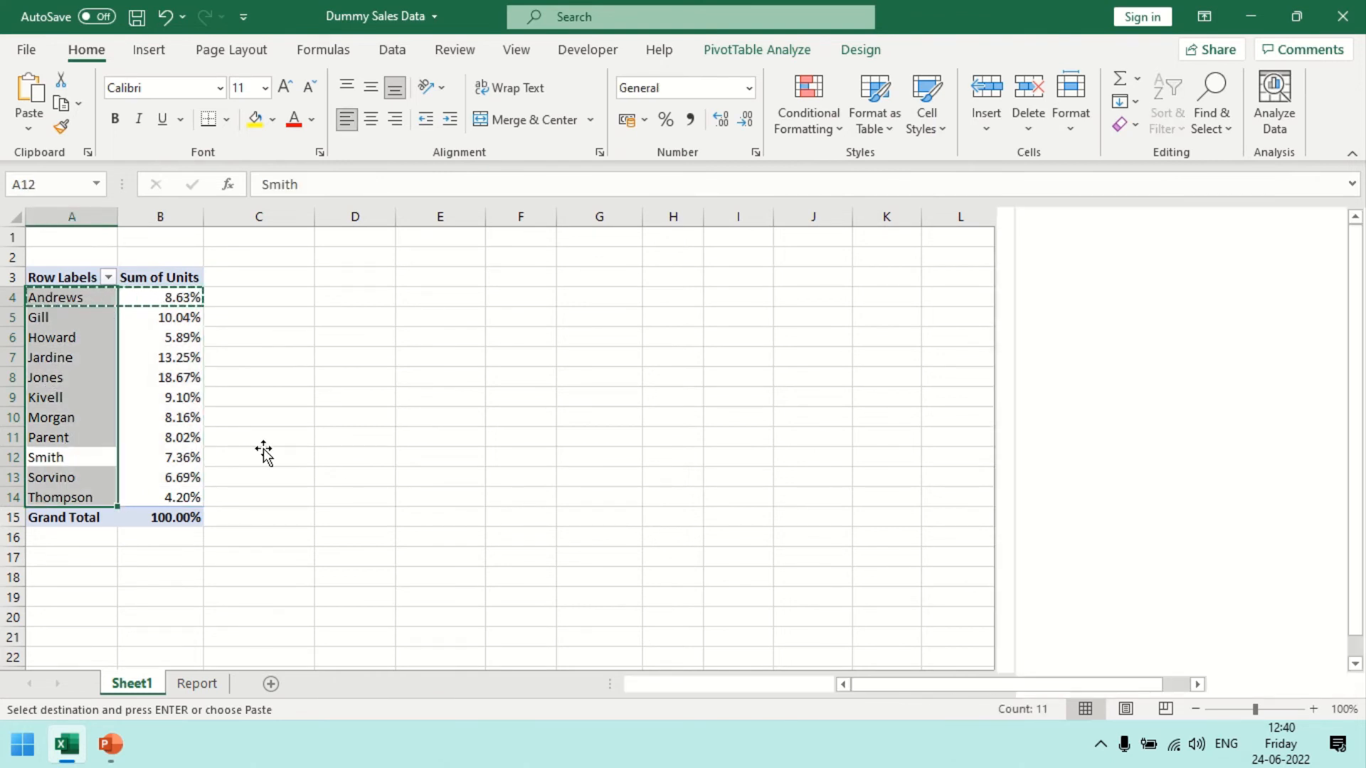
pyautogui.click(158, 277)
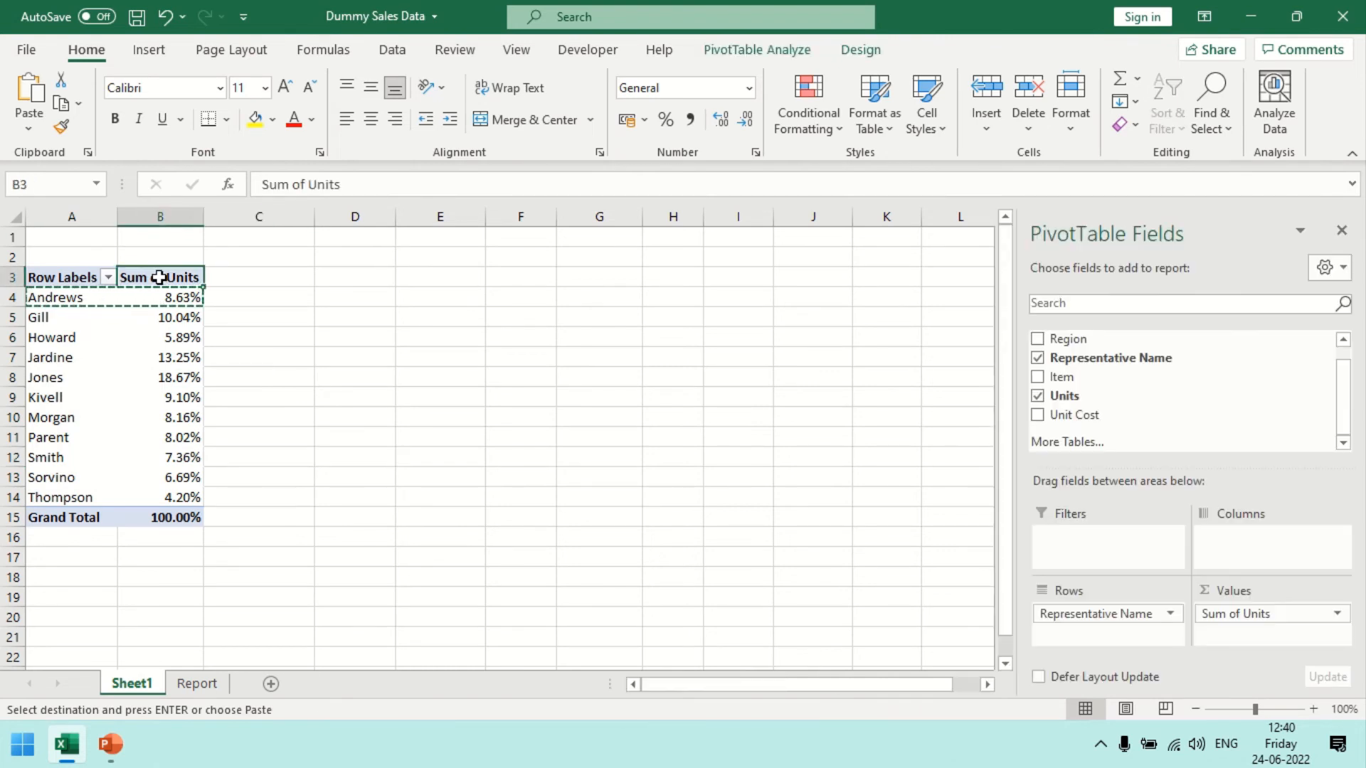
pyautogui.click(770, 51)
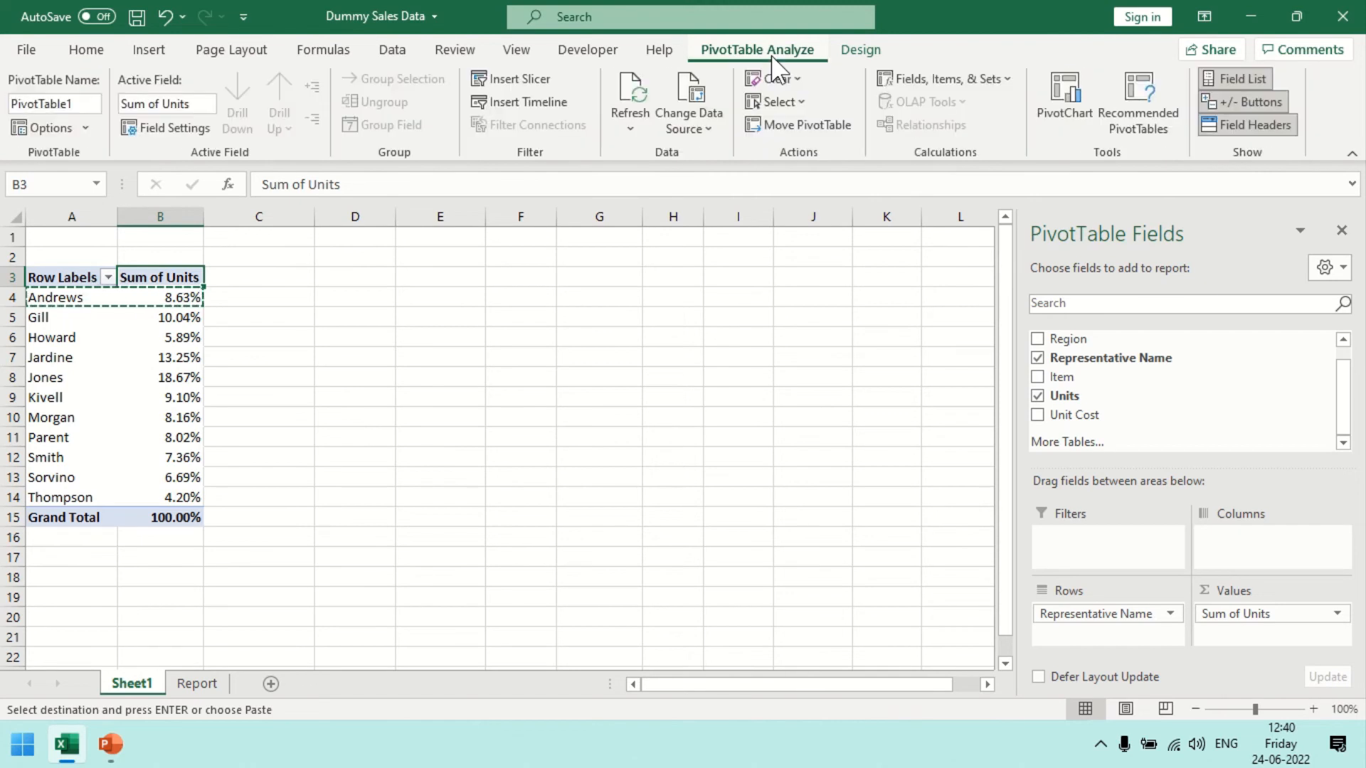
pyautogui.click(523, 84)
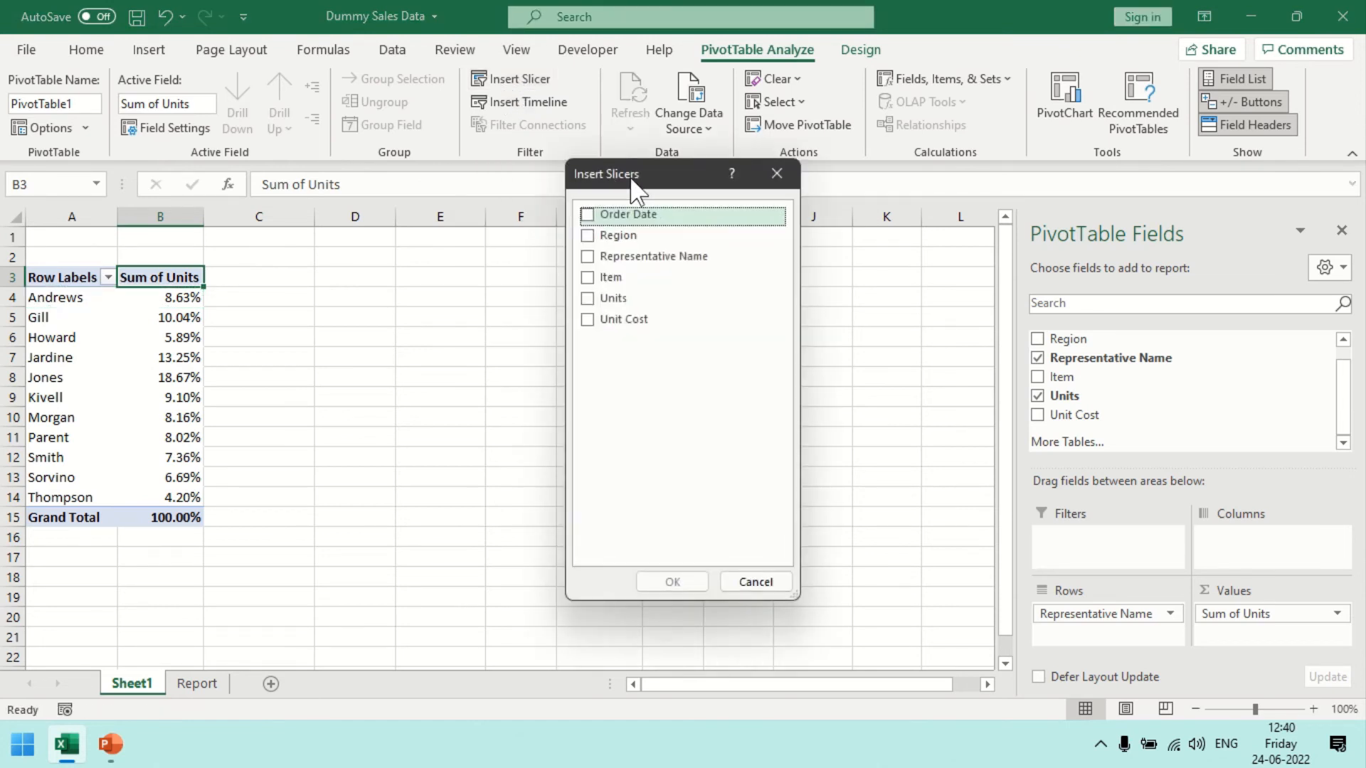
pyautogui.moveTo(651, 171); pyautogui.dragTo(663, 196)
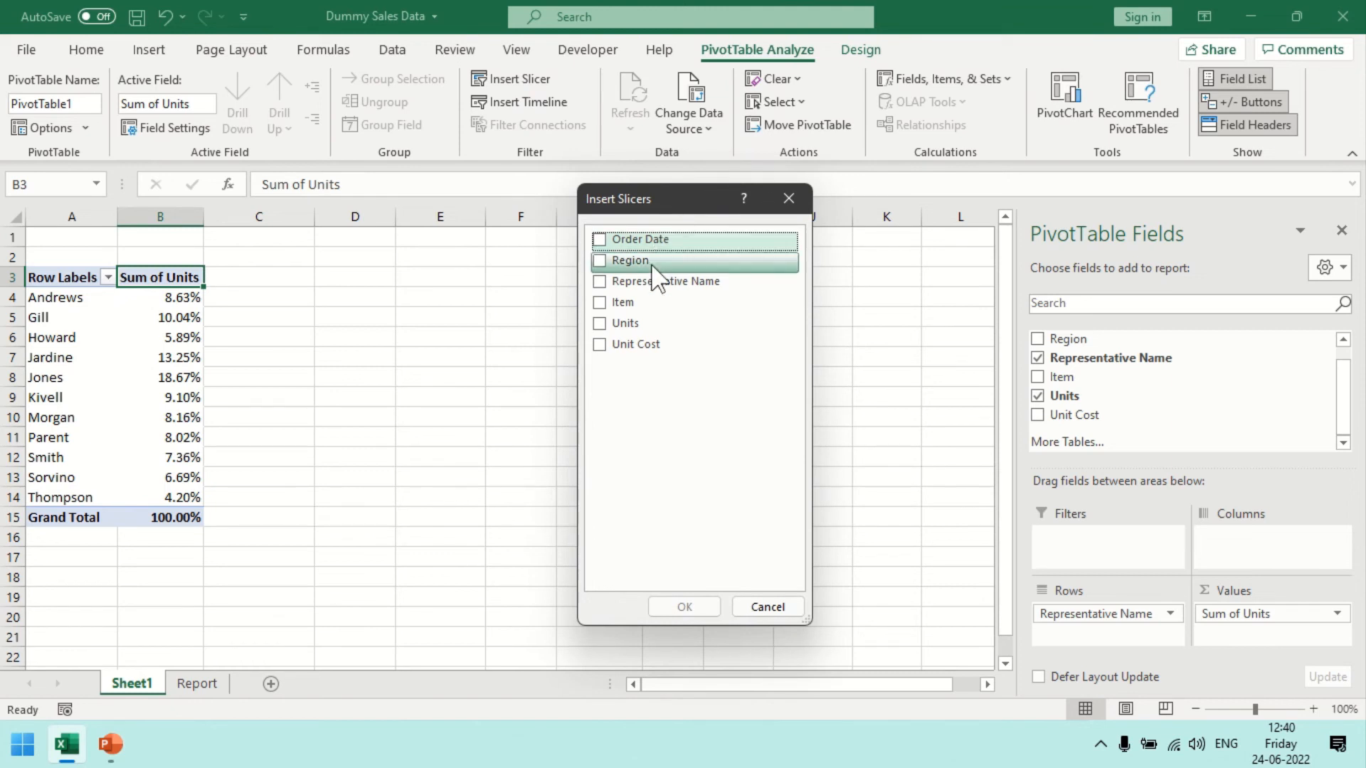
pyautogui.click(599, 260)
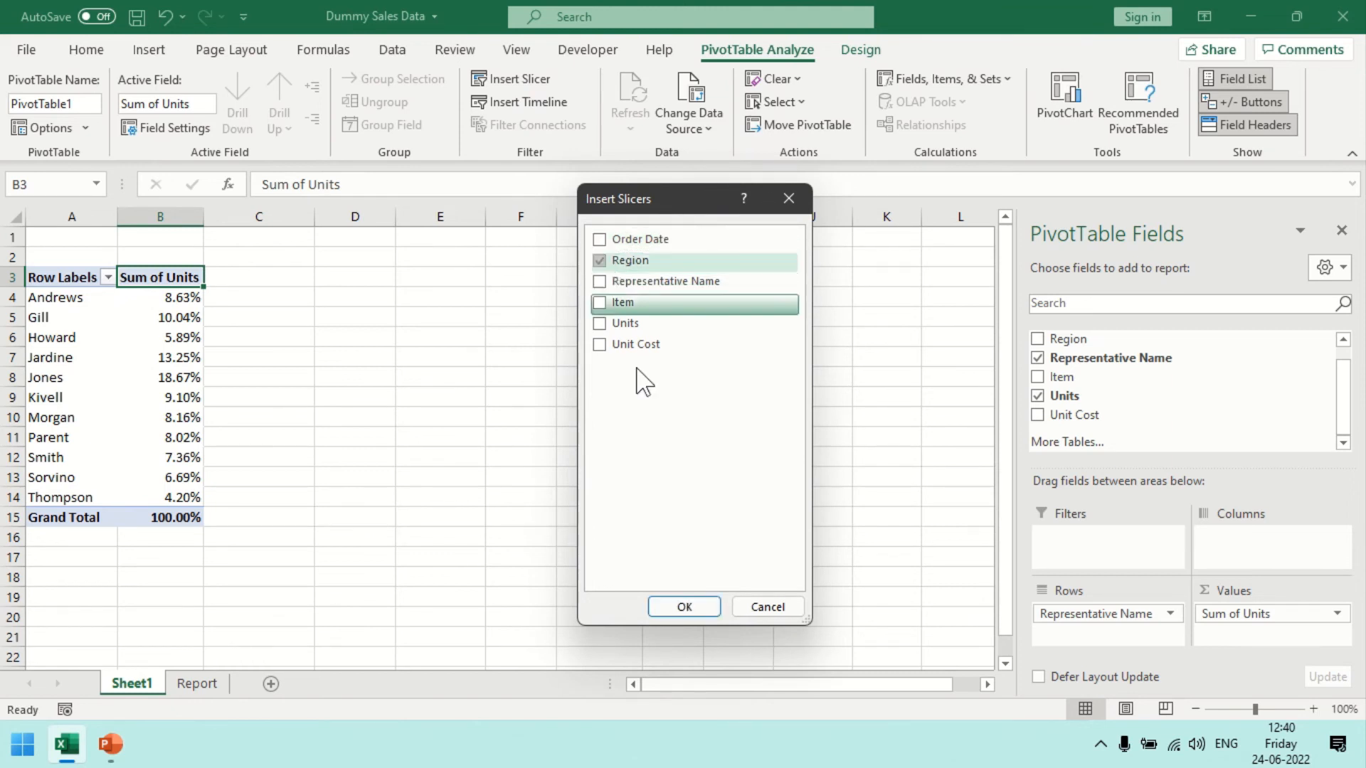
pyautogui.click(683, 603)
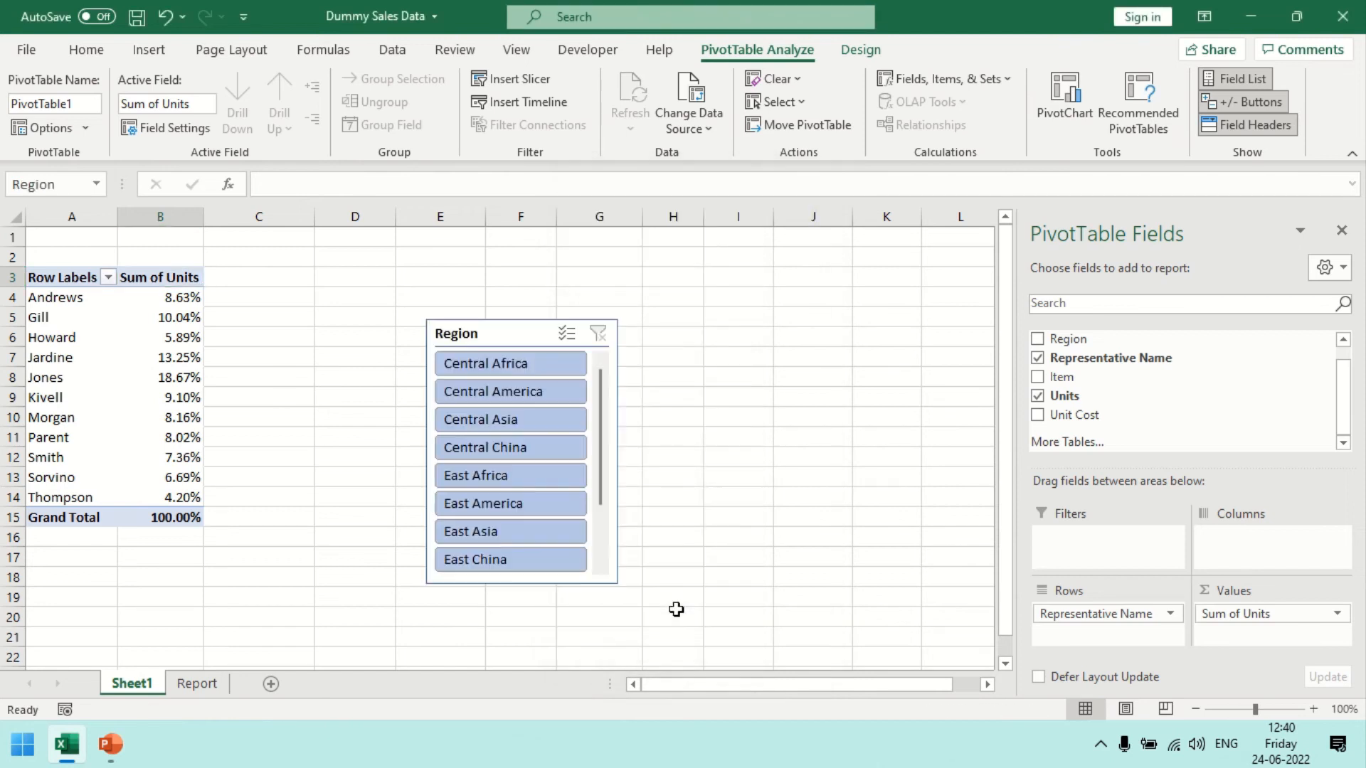
pyautogui.moveTo(542, 342); pyautogui.dragTo(609, 305)
# Filter the PivotTable by Central America, Central Asia and Central China in turn, and clear the Region slicer filter
pyautogui.click(586, 357)
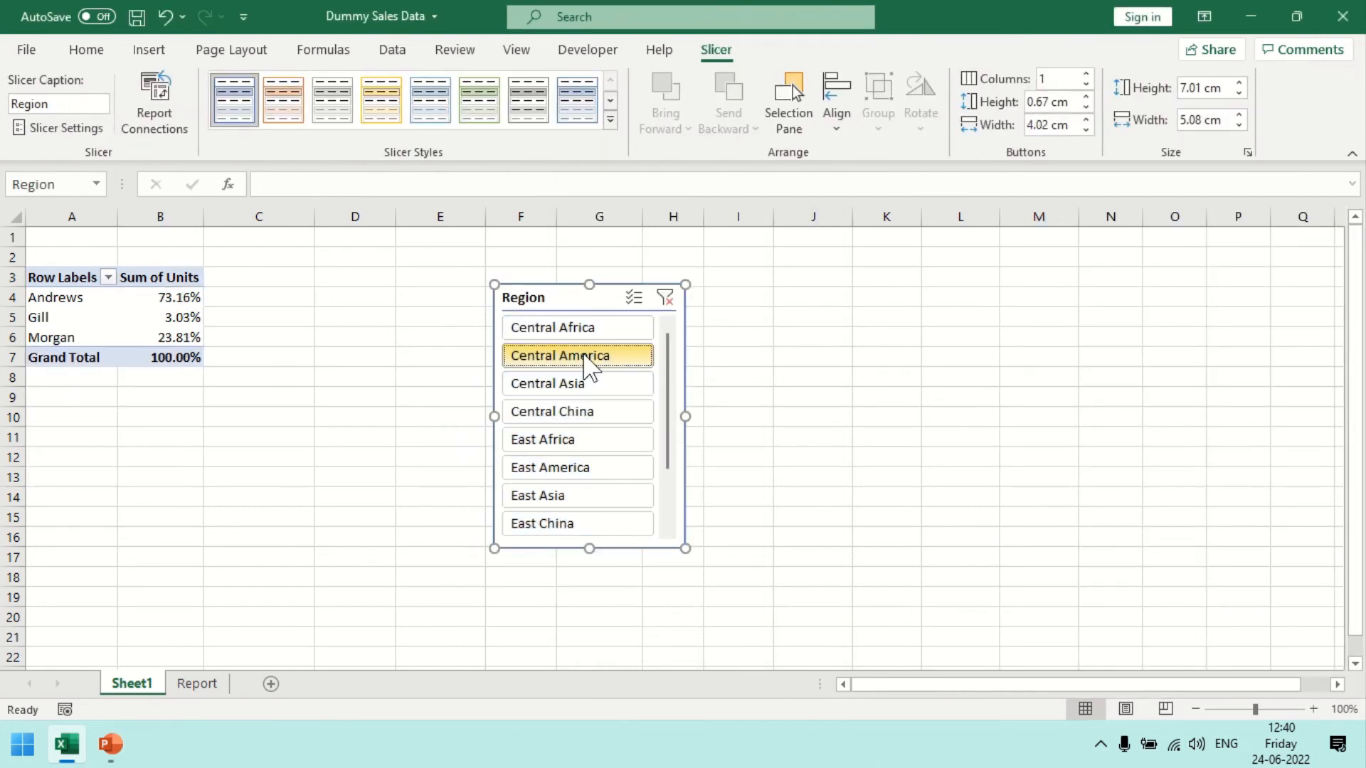
pyautogui.click(553, 391)
pyautogui.click(555, 411)
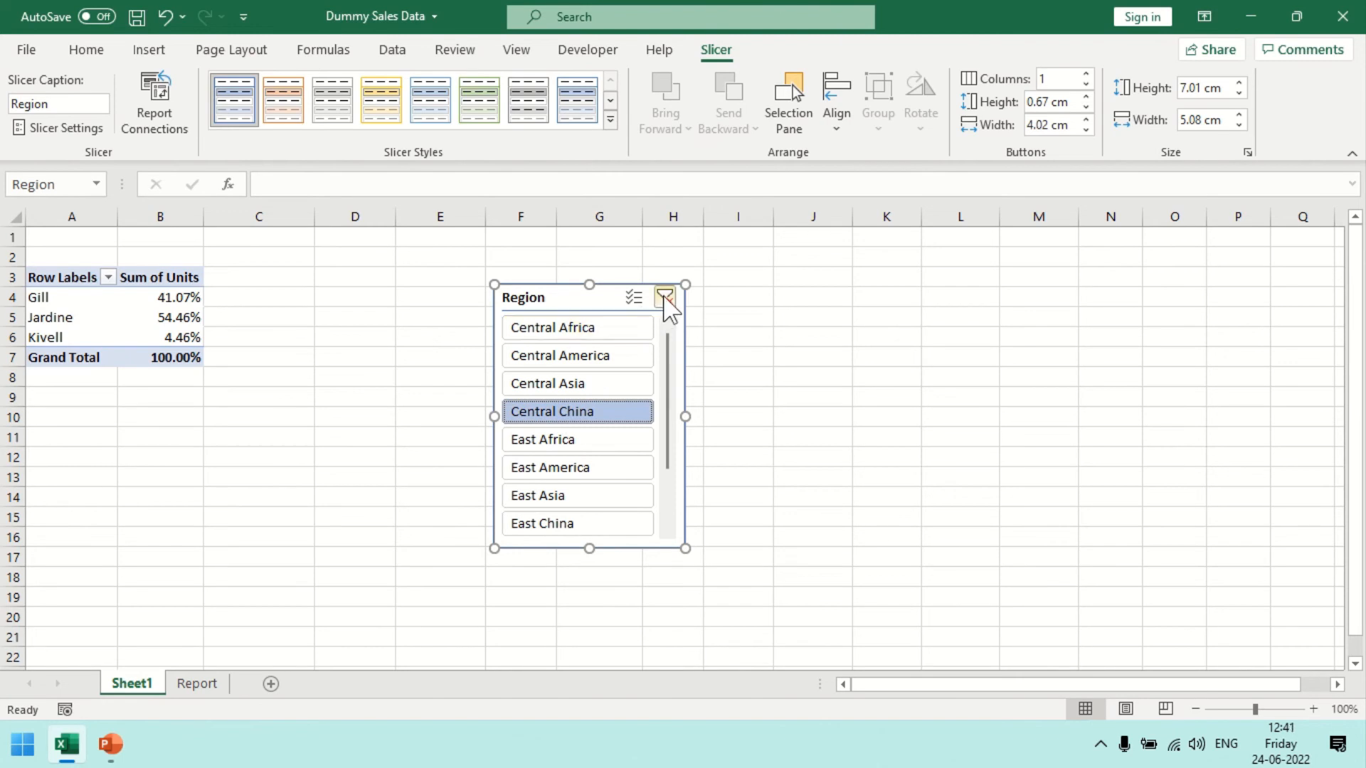
pyautogui.click(664, 297)
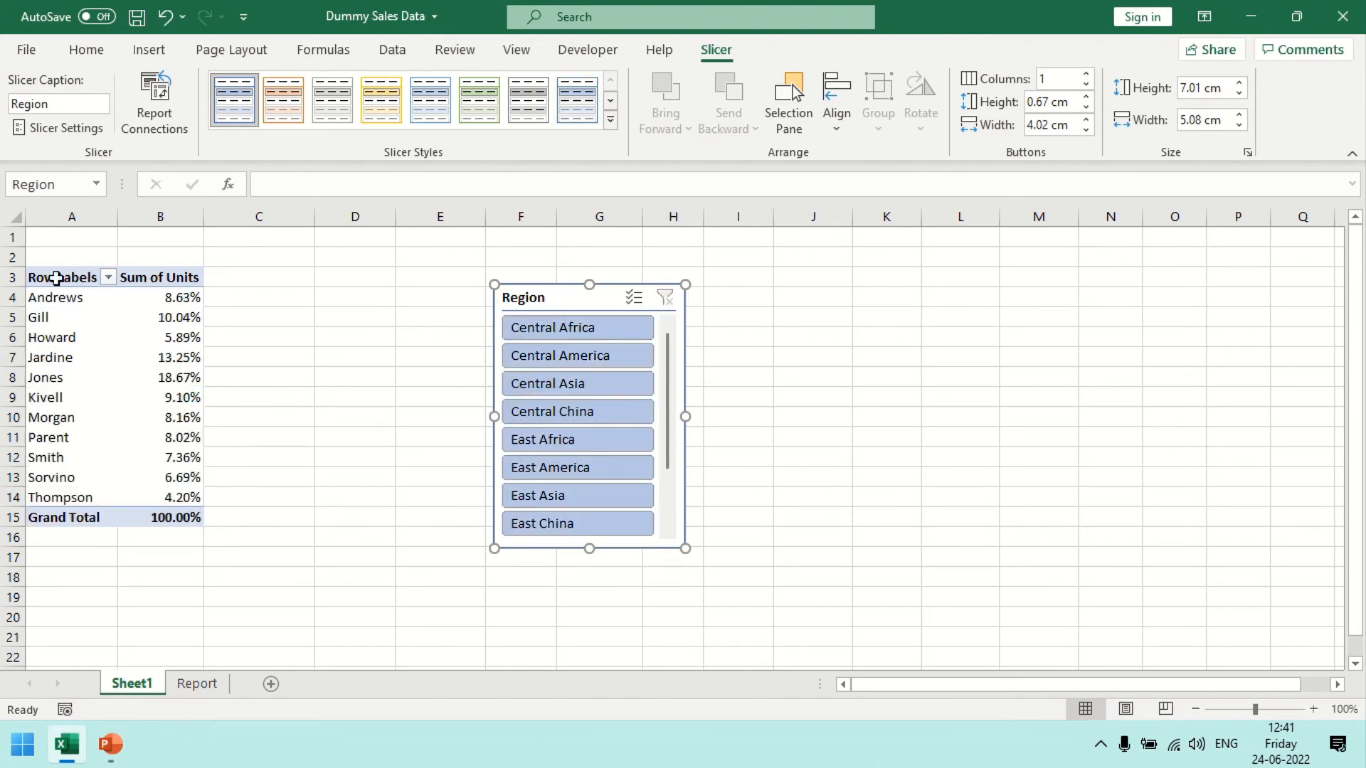
# Review the PivotTable analysis options and the source data on the Report sheet, and return to the PivotTable on Sheet1
pyautogui.click(65, 276)
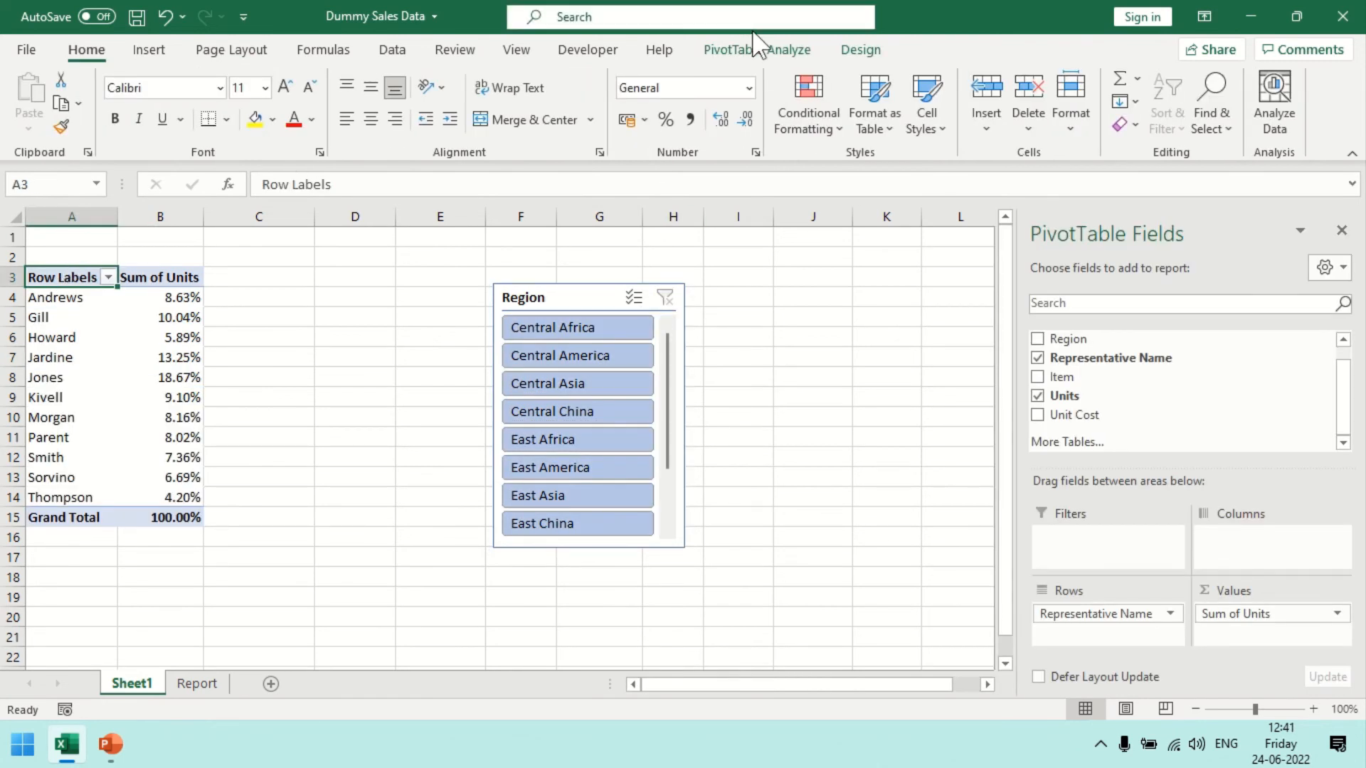
pyautogui.click(761, 51)
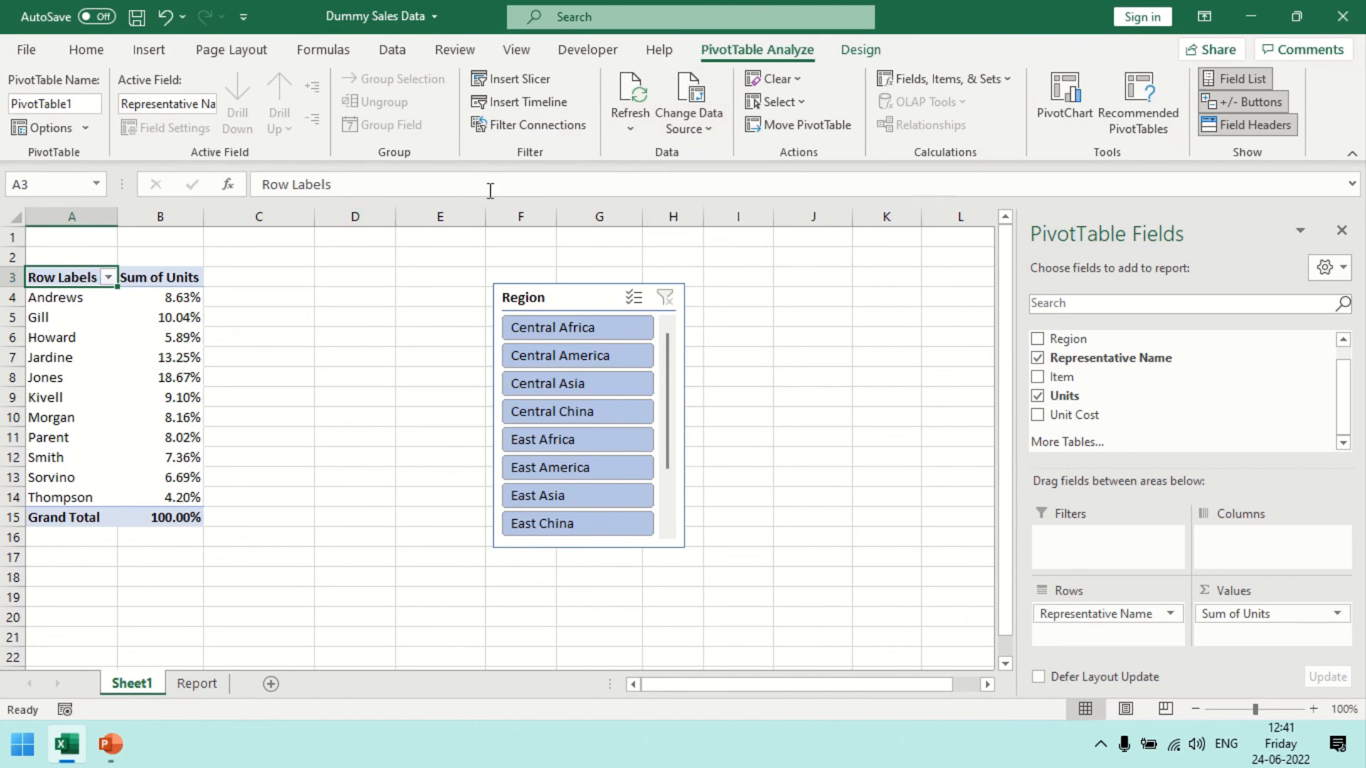
pyautogui.click(209, 687)
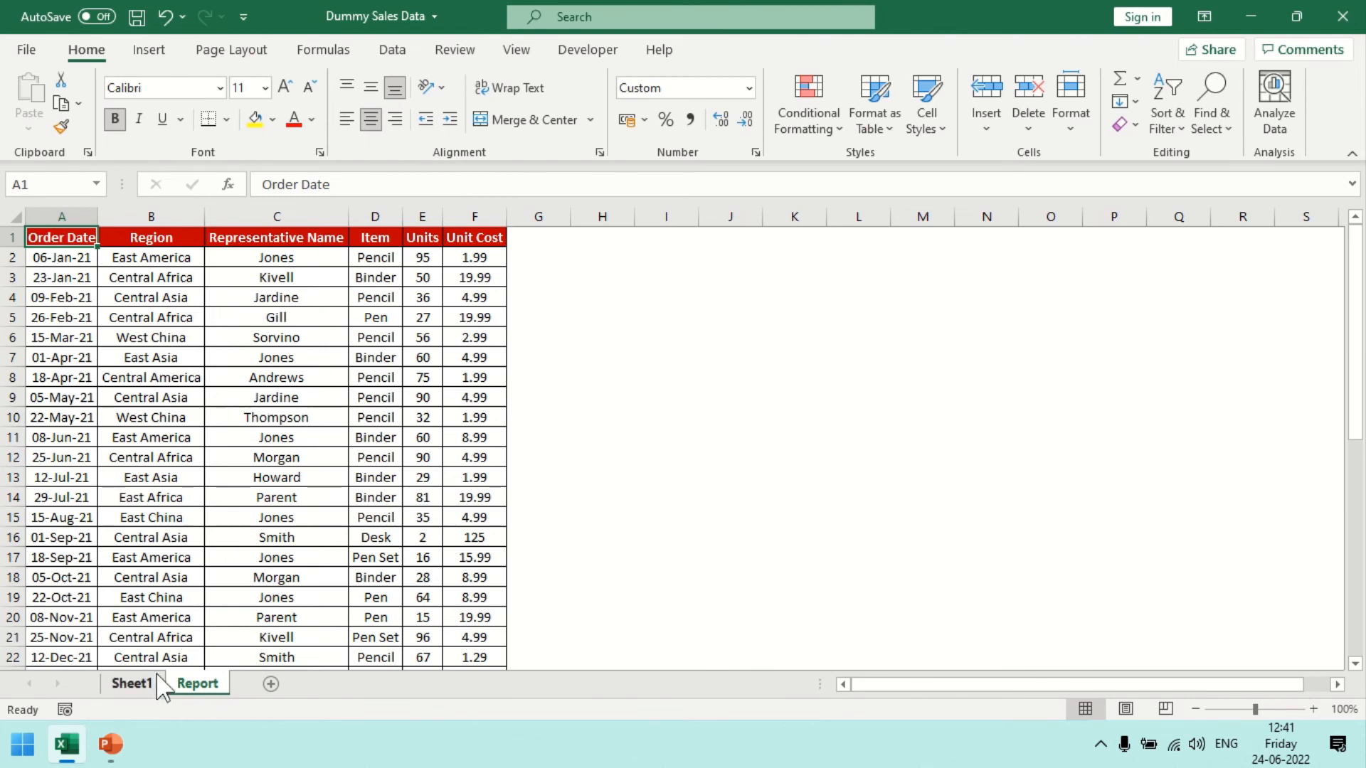
pyautogui.click(131, 685)
pyautogui.click(138, 379)
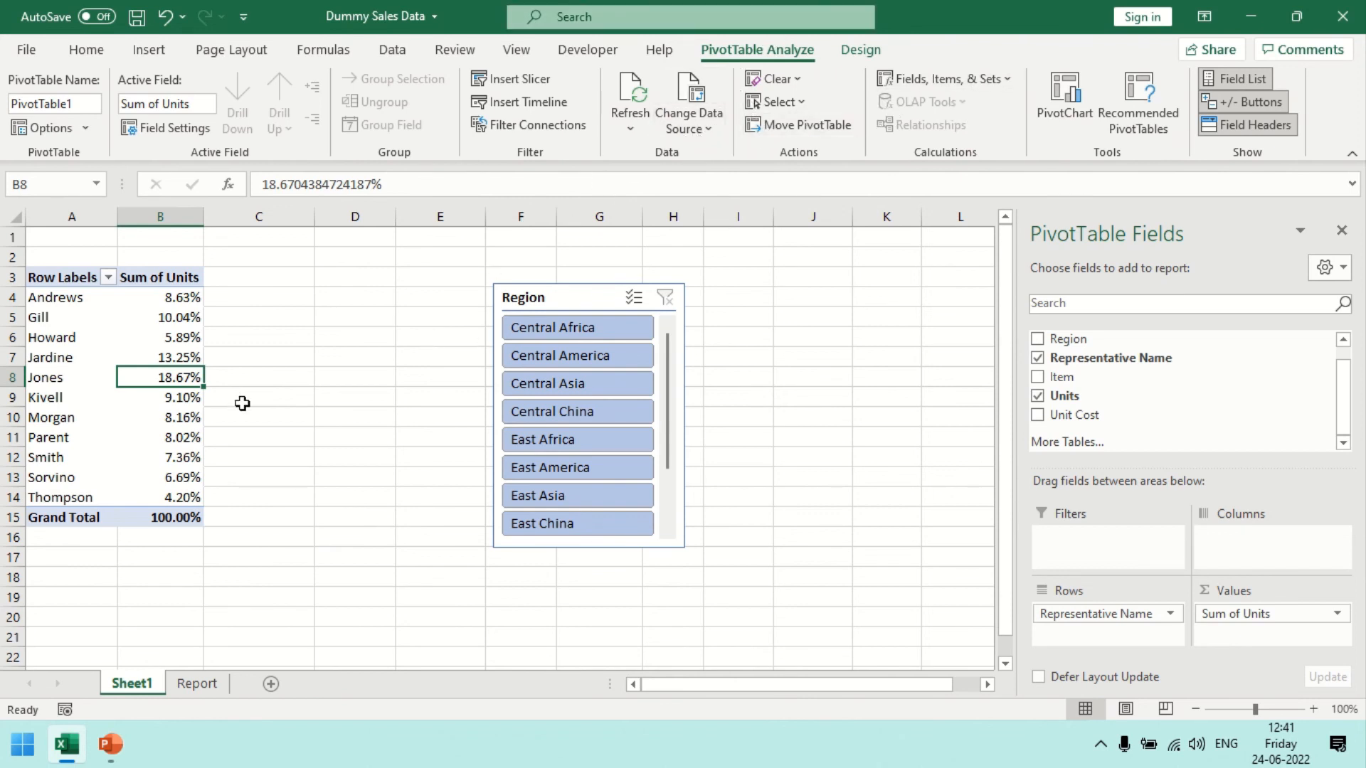
# Apply the green style from the first row of Medium PivotTable styles and show the report in Tabular Form
pyautogui.click(142, 283)
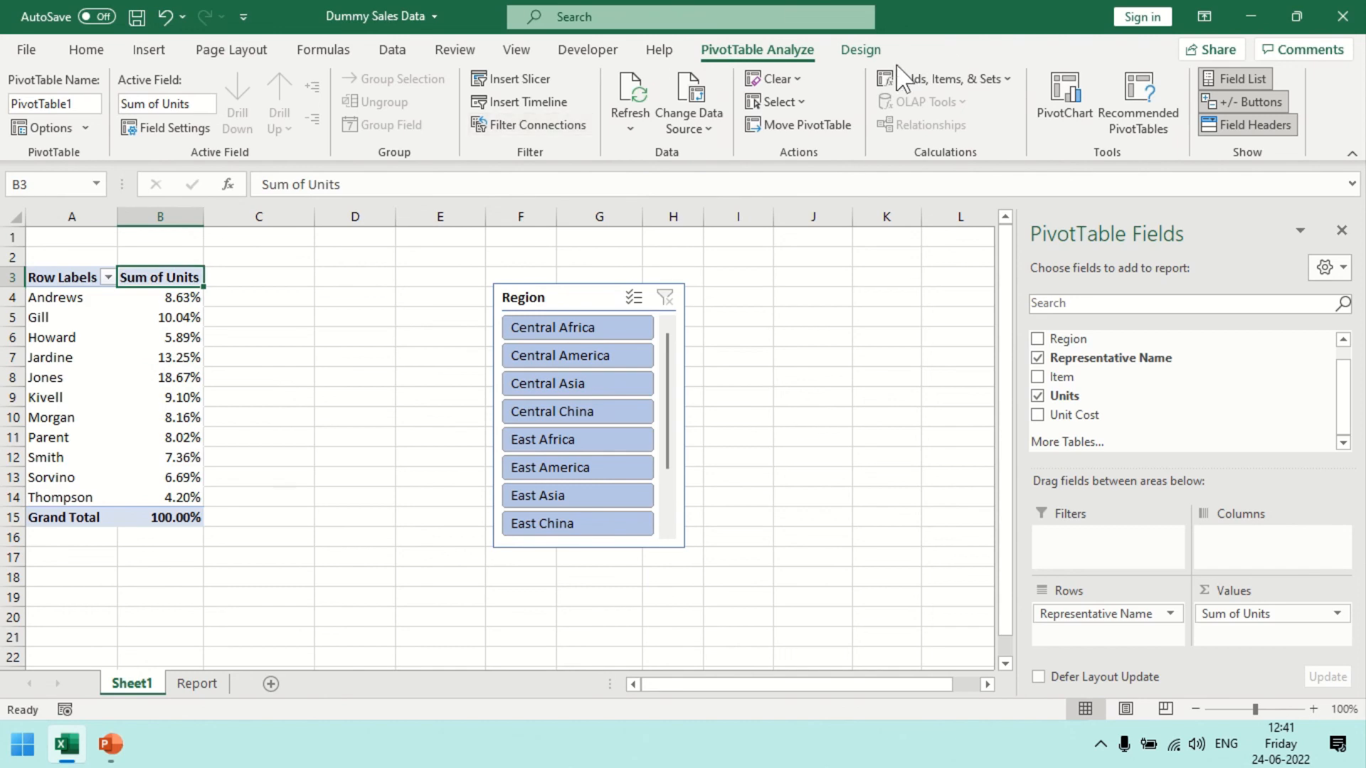
pyautogui.click(861, 49)
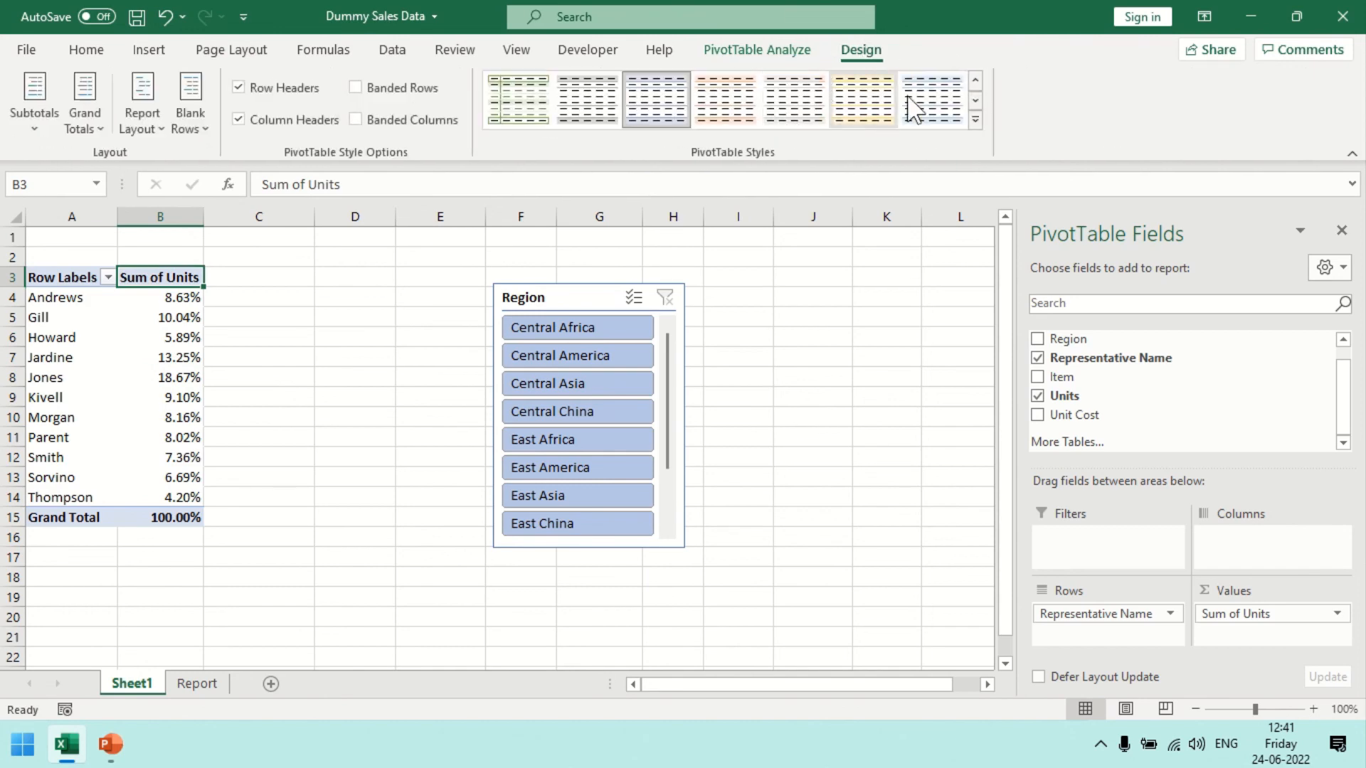
pyautogui.click(975, 120)
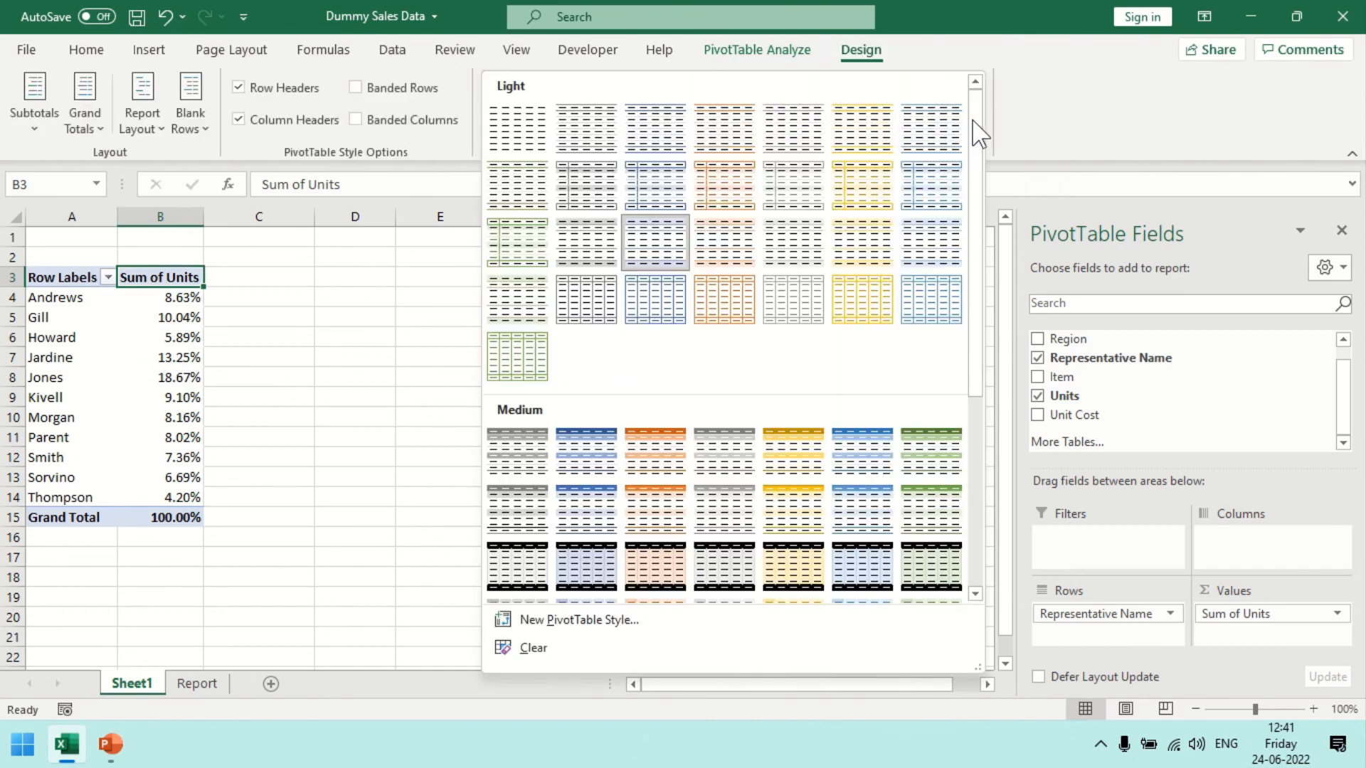
pyautogui.click(931, 453)
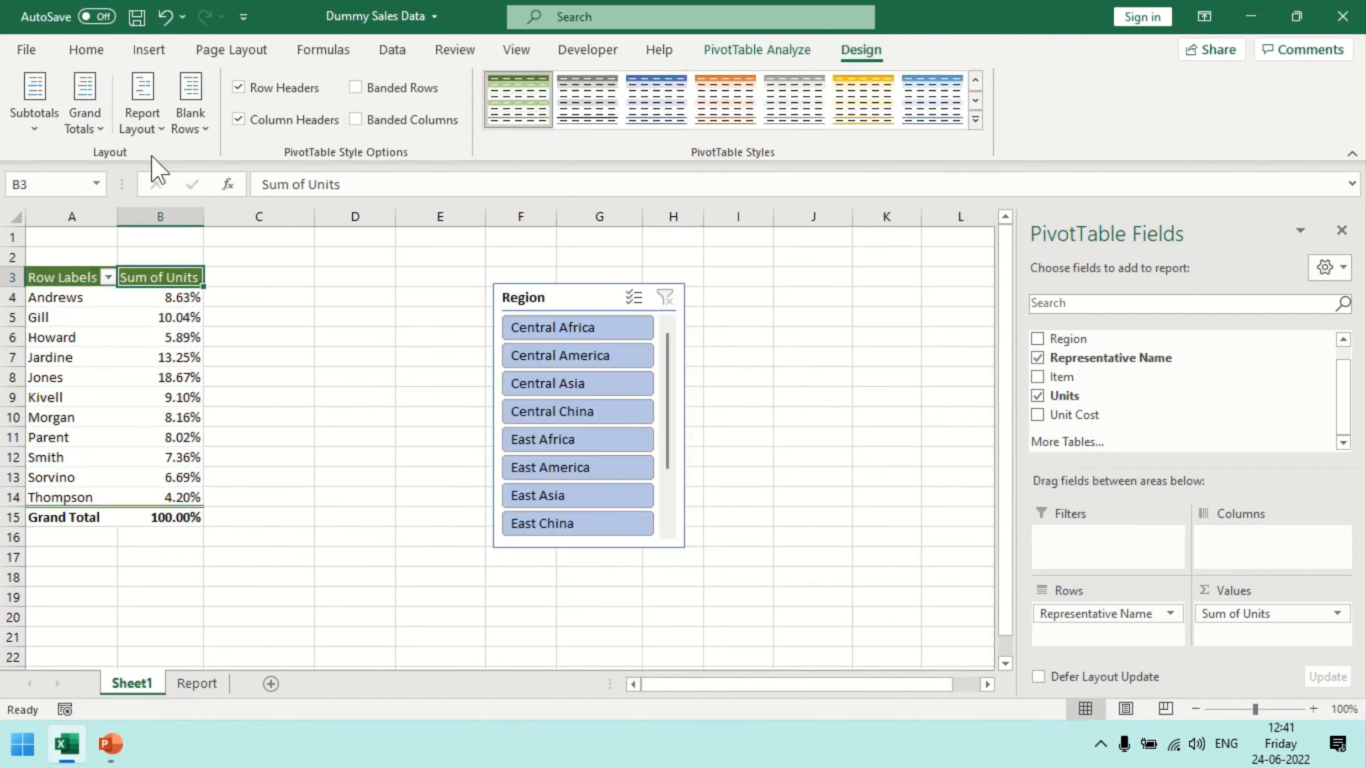
pyautogui.click(141, 133)
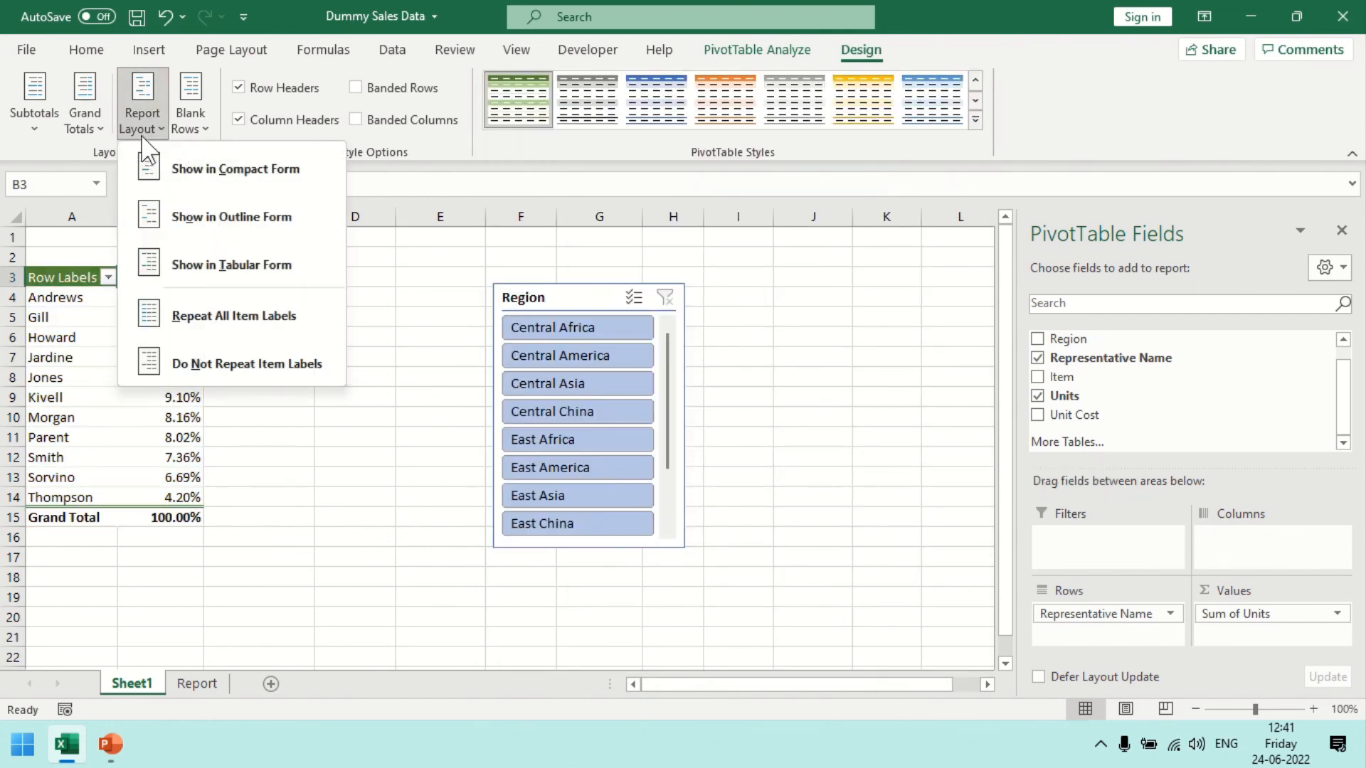
pyautogui.click(202, 249)
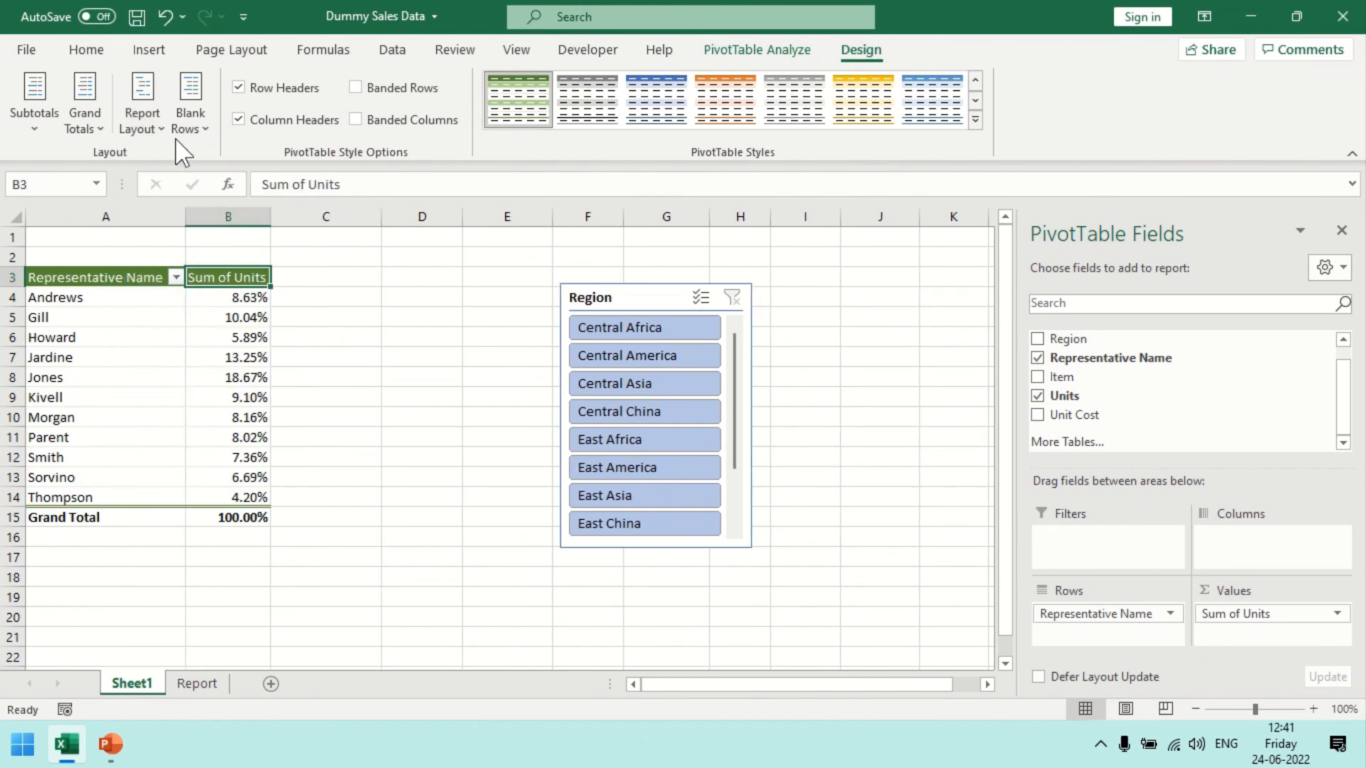
# Turn off the PivotTable's grand totals for rows and columns and hide its subtotals
pyautogui.click(86, 125)
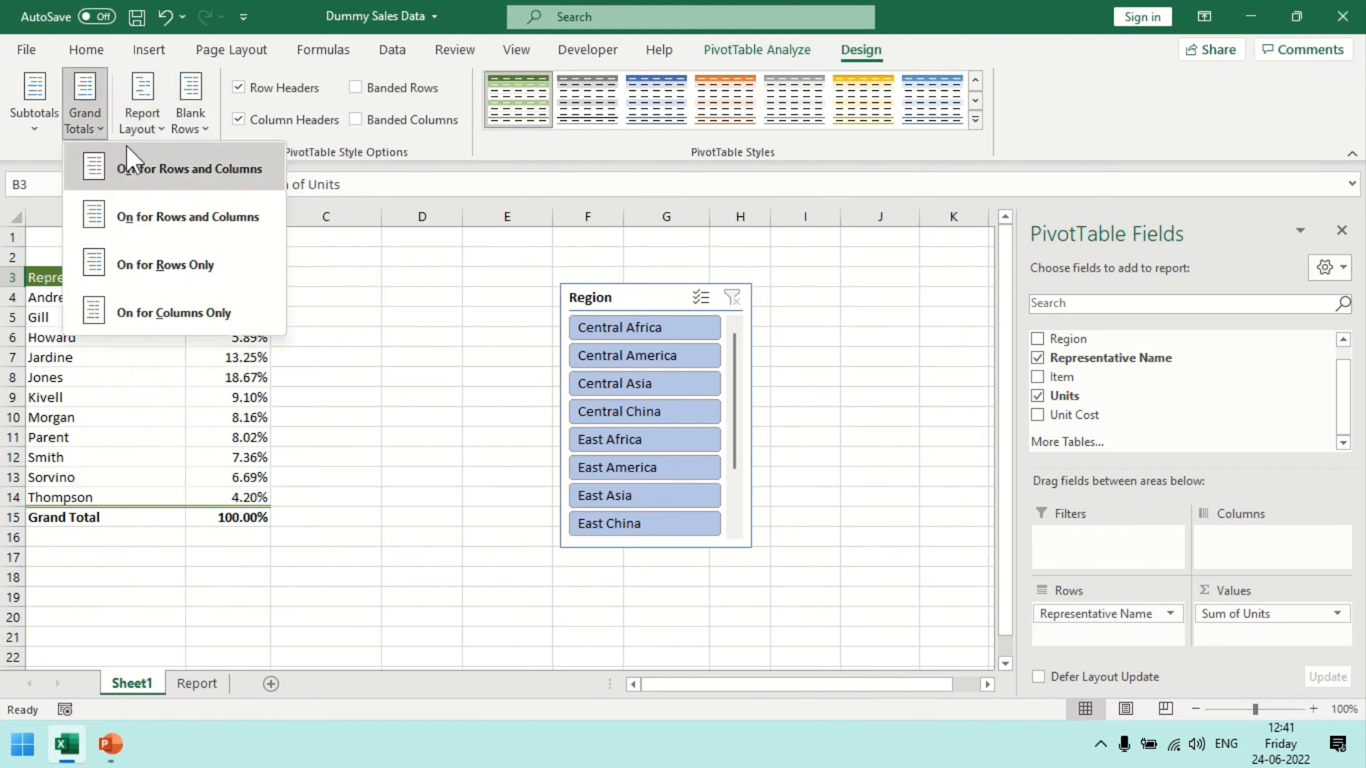
pyautogui.click(180, 196)
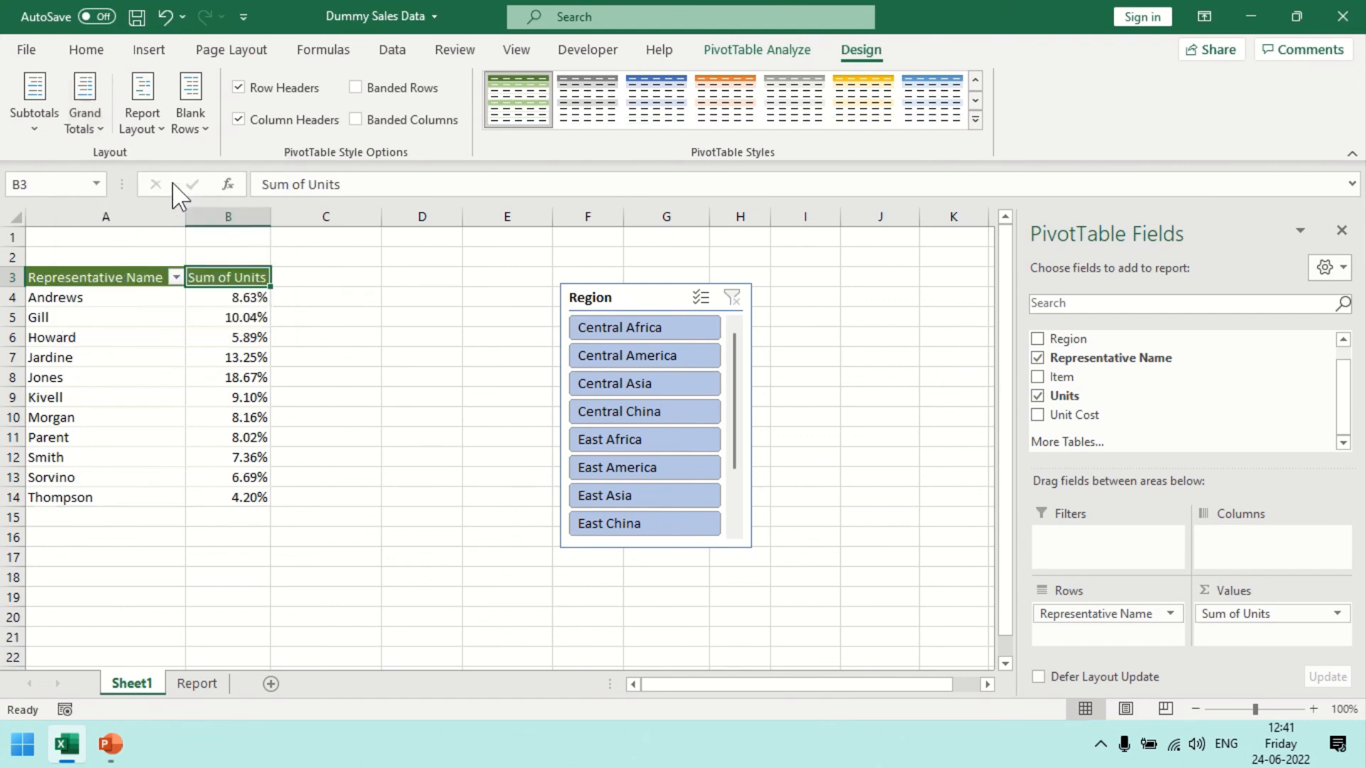
pyautogui.click(34, 120)
pyautogui.click(82, 170)
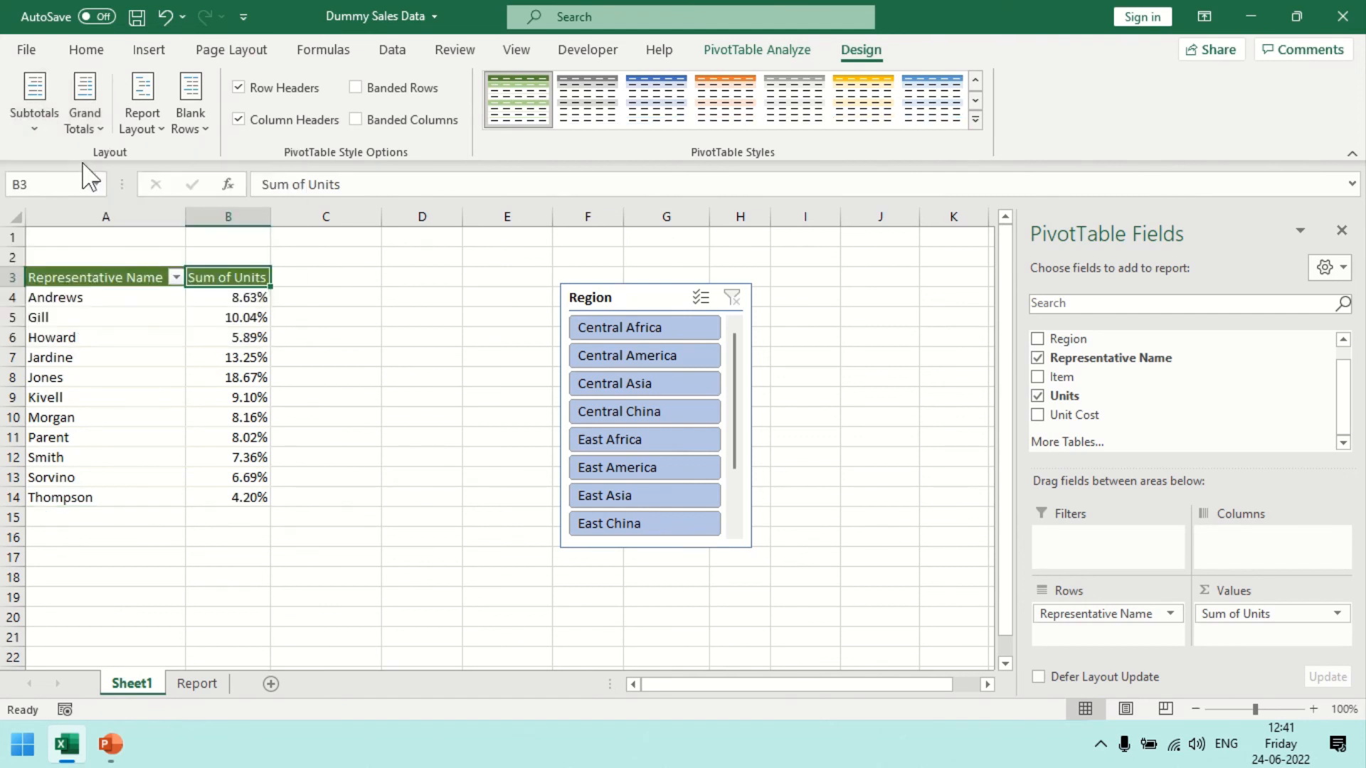